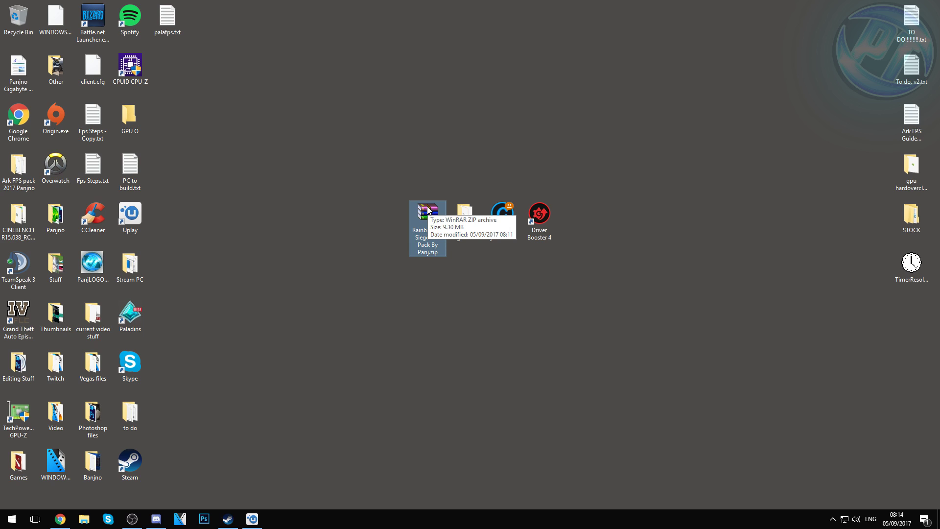
Extract the Rainbow Six Siege FPS Pack By Panj.zip archive directly onto the desktop
drag(420, 208, 466, 214)
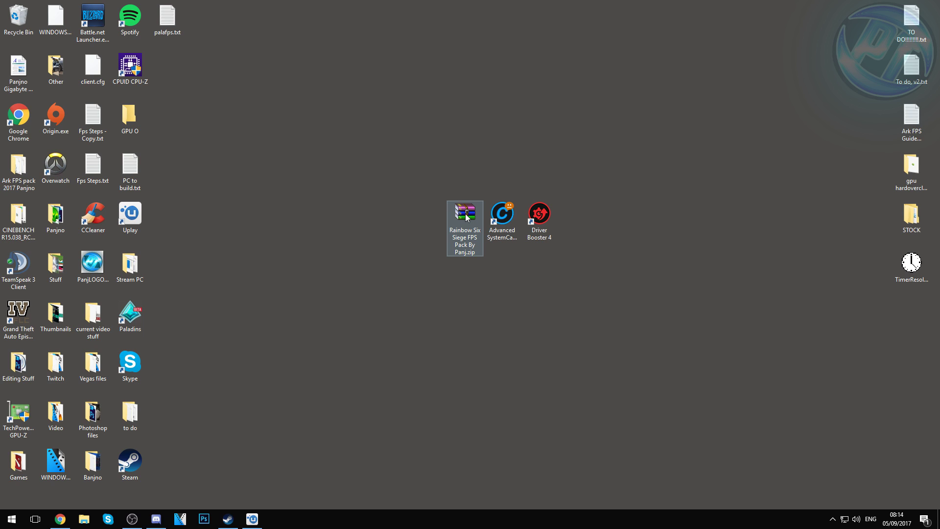
right_click(464, 217)
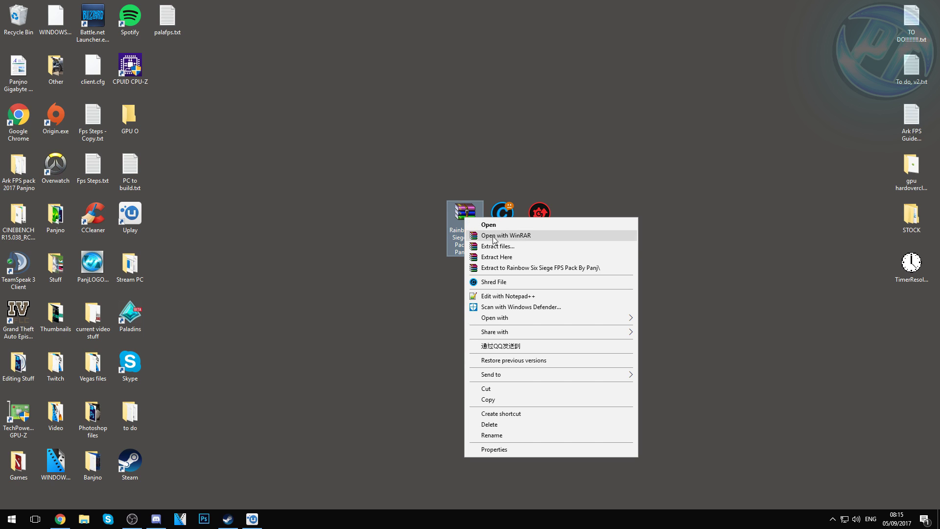
click(496, 257)
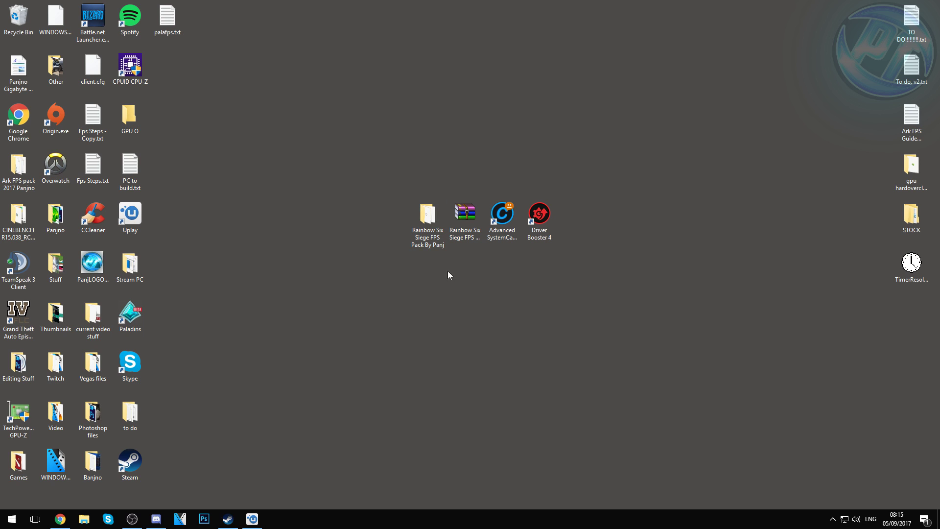
Examine the contents of the extracted FPS pack folder and its Game Config subfolder, then minimize the window
double_click(426, 226)
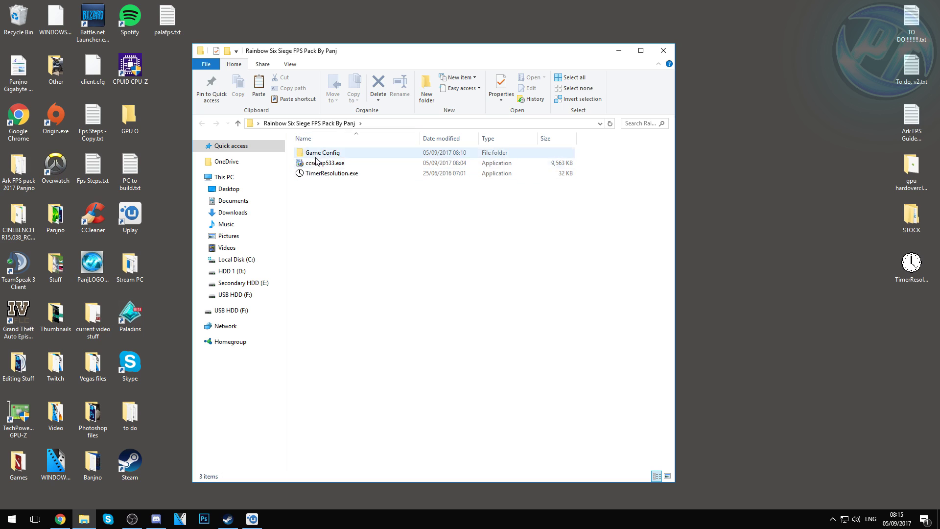
double_click(337, 153)
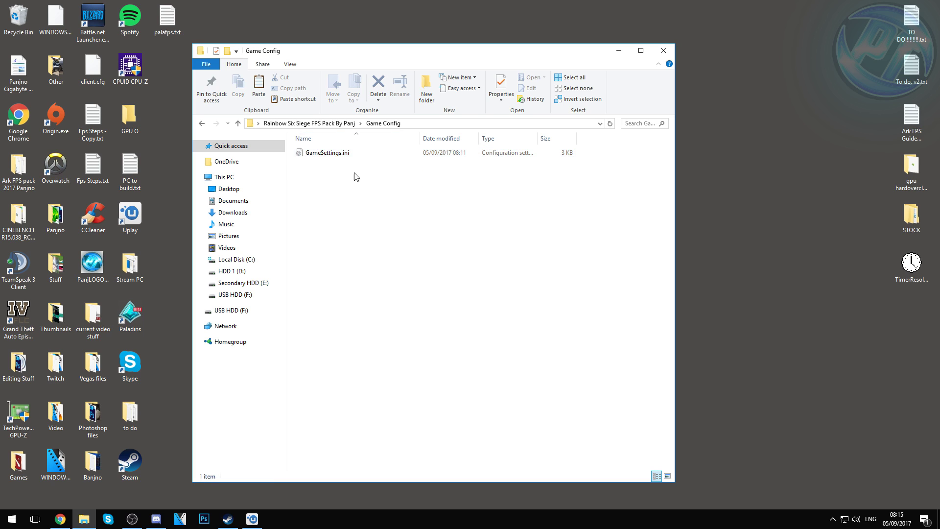
key(alt+Left)
click(326, 163)
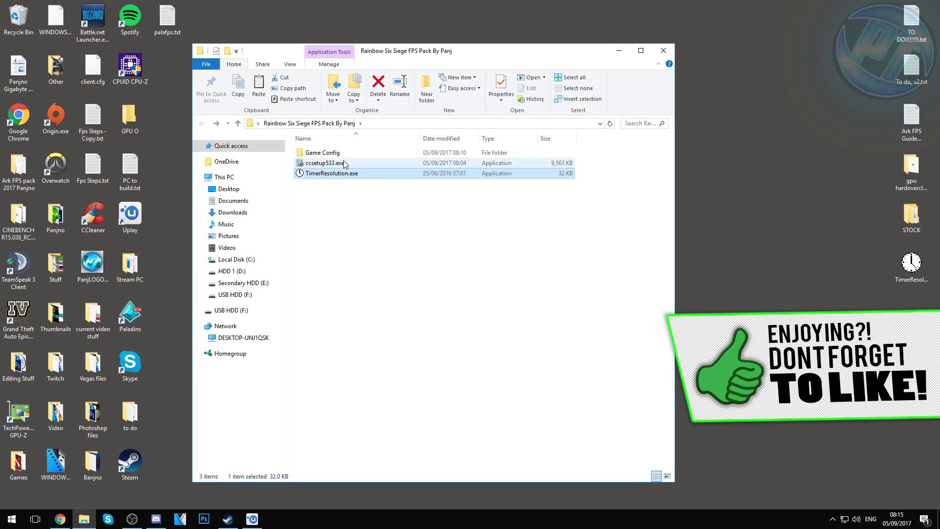
click(354, 185)
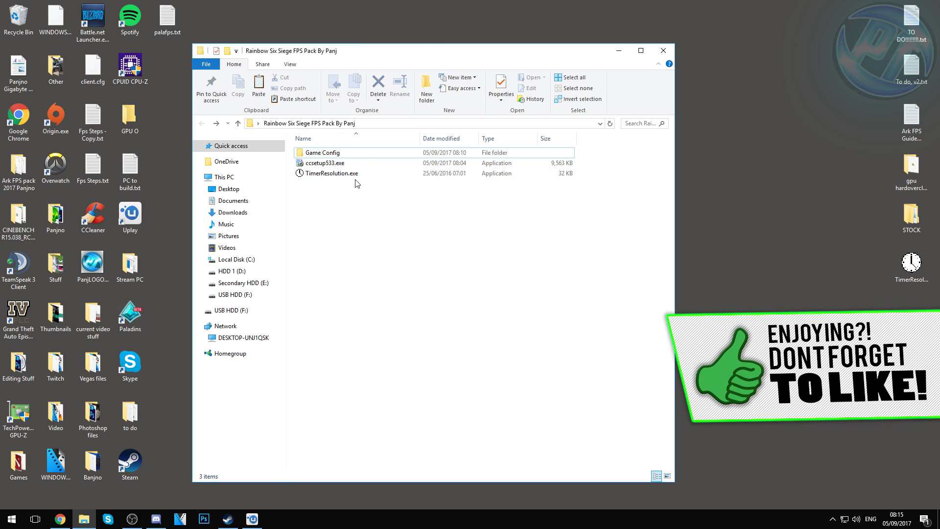
click(618, 50)
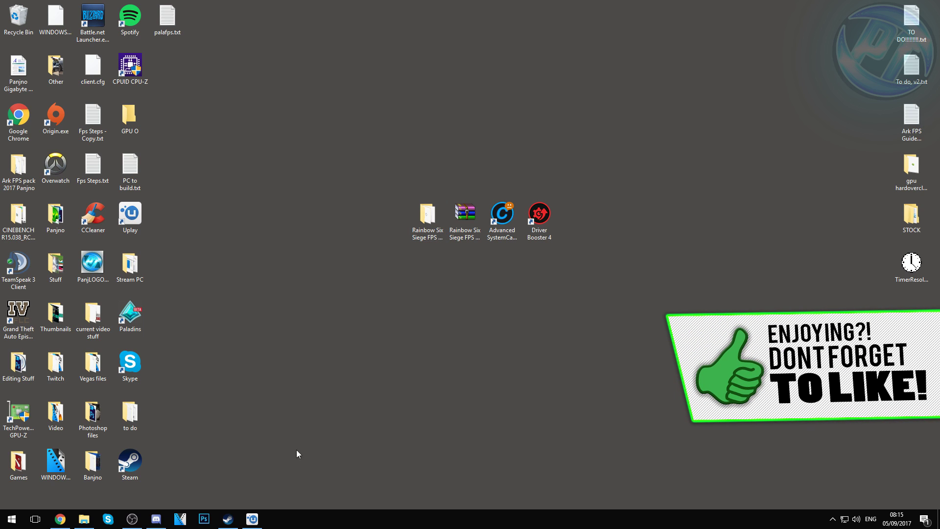
Switch to Uplay, launch Rainbow Six Siege and open the game's graphics options
click(253, 519)
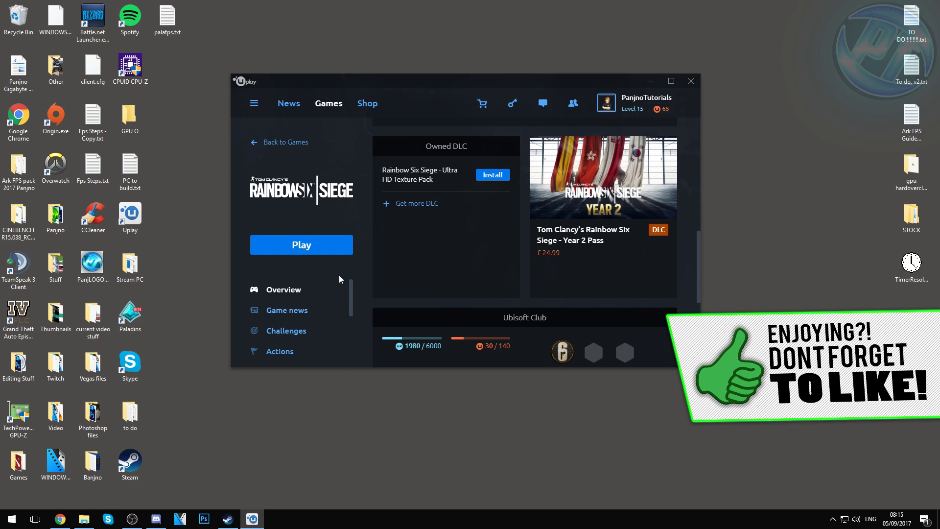
click(305, 244)
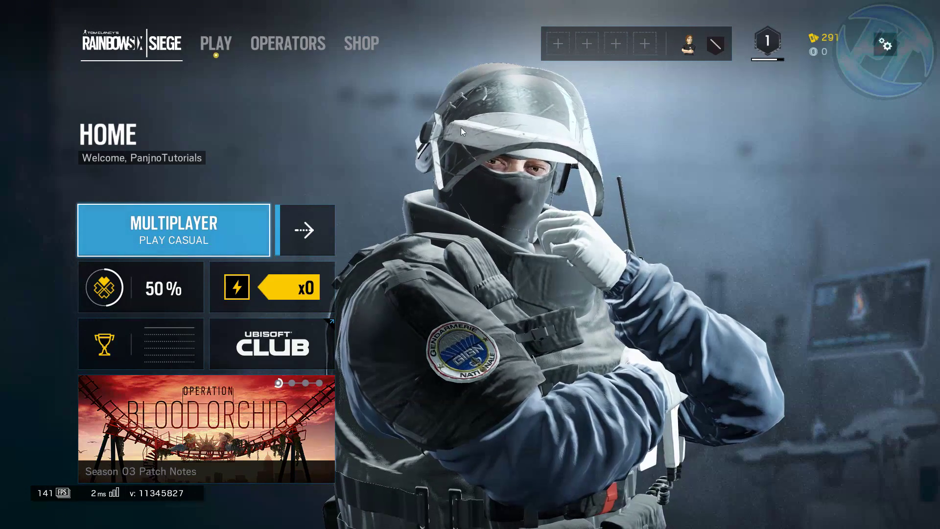
click(885, 47)
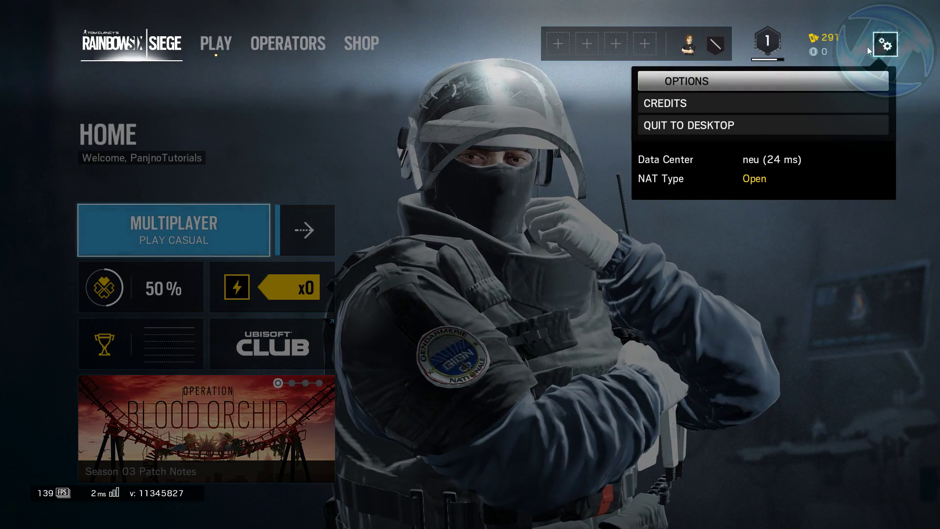
click(684, 82)
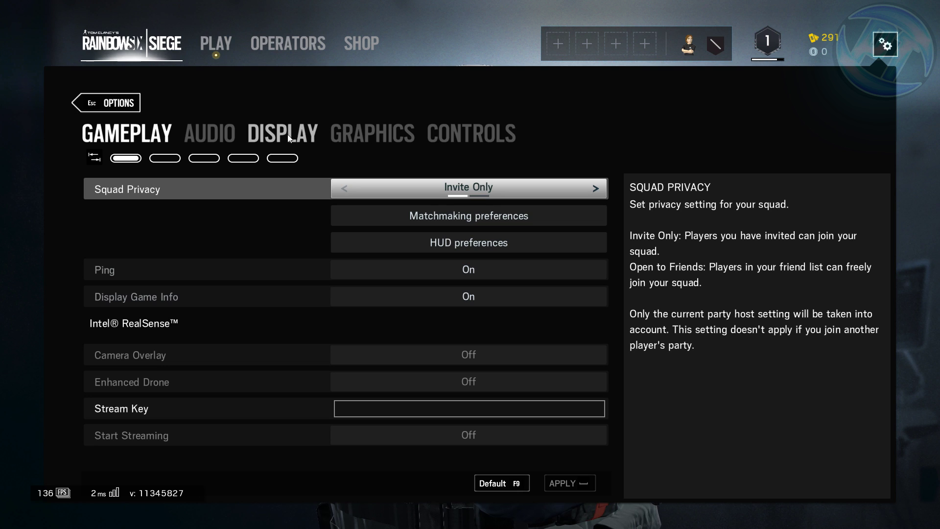
click(357, 133)
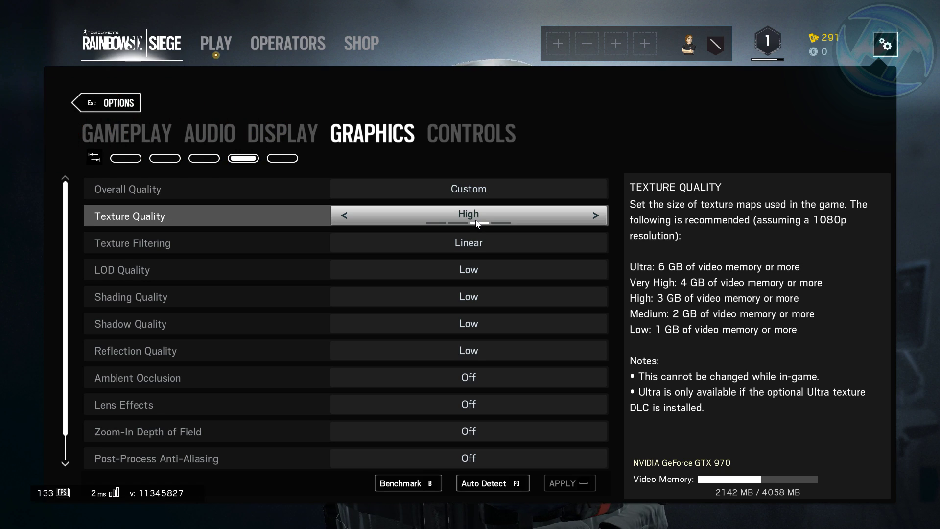
Try Texture Quality at Low, return it to High, and review the remaining graphics settings before leaving the options
click(444, 223)
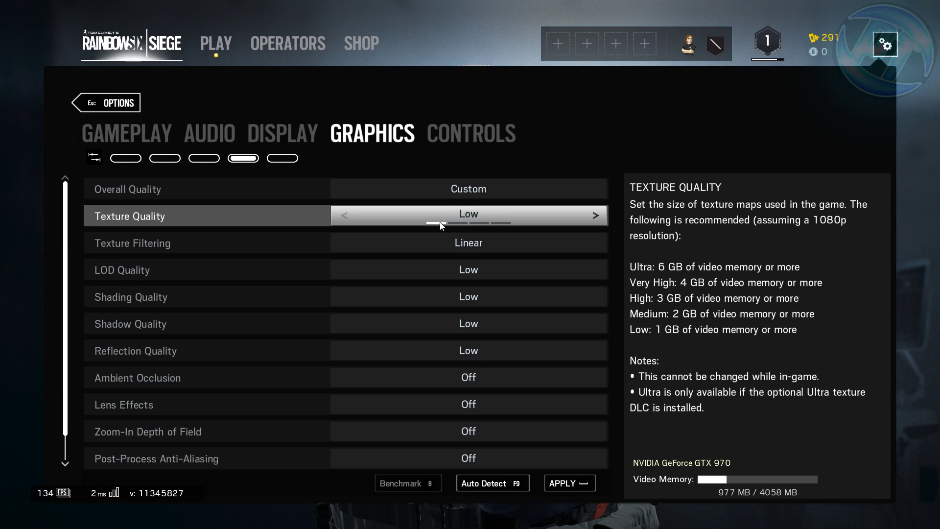
click(478, 223)
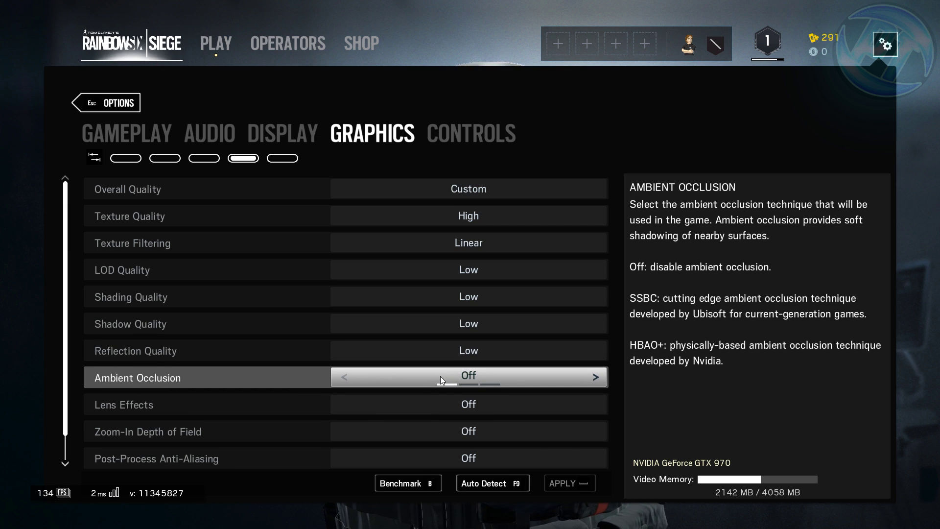
scroll(438, 397, down, 1)
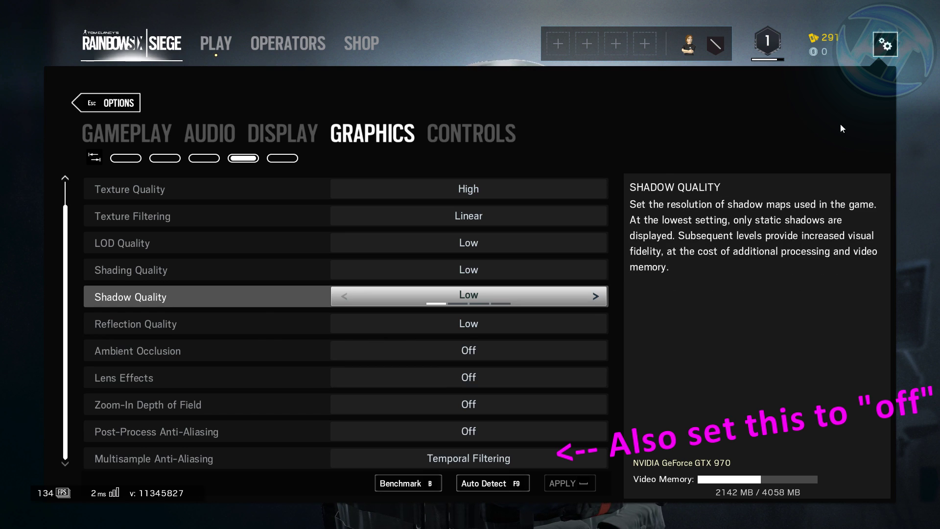
key(Escape)
key(Escape)
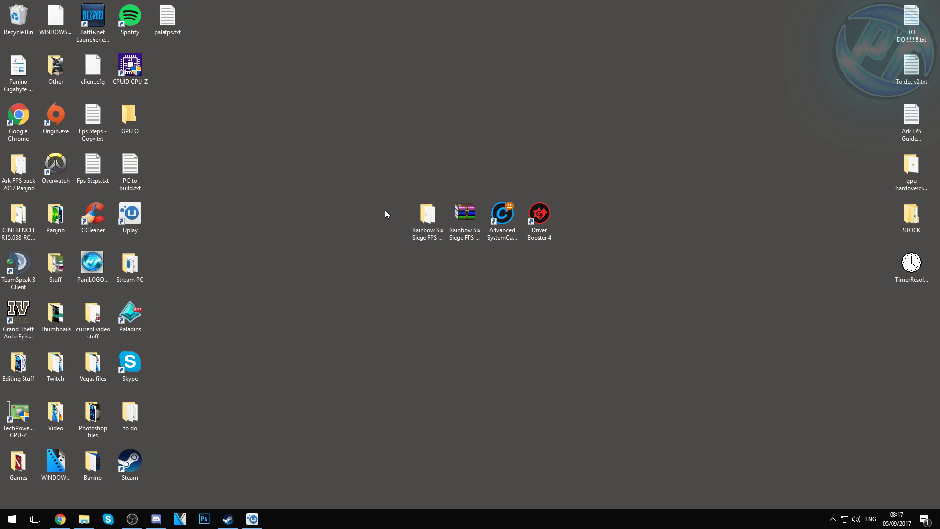
Copy GameSettings.ini from the Game Config subfolder of the extracted FPS pack on the desktop
double_click(424, 218)
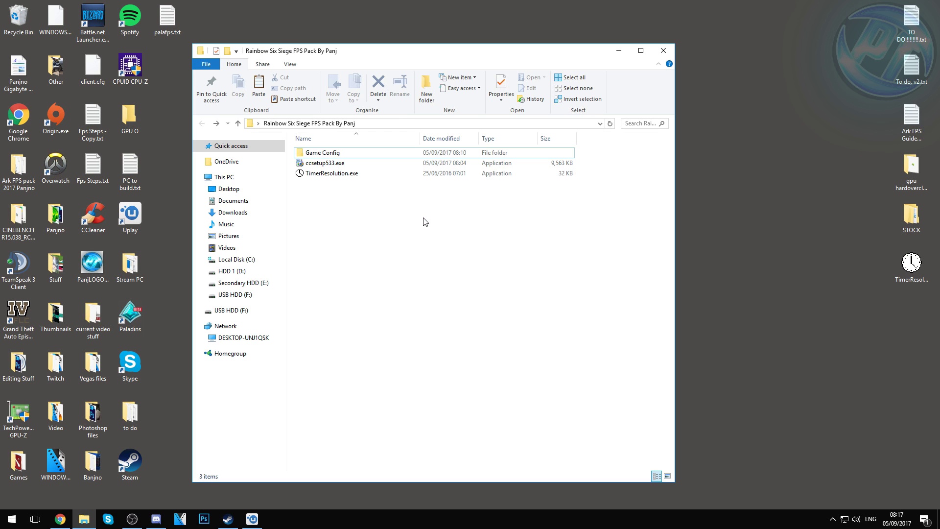
double_click(324, 155)
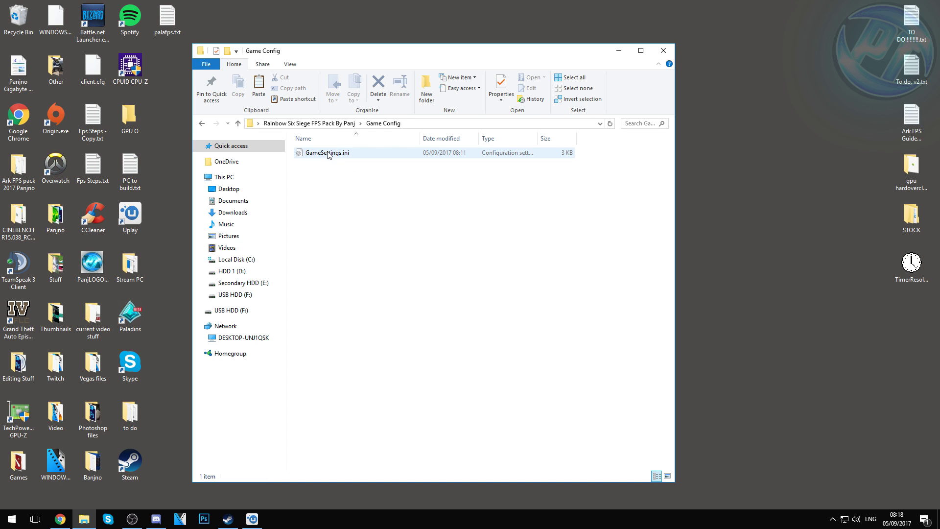
click(323, 155)
right_click(323, 156)
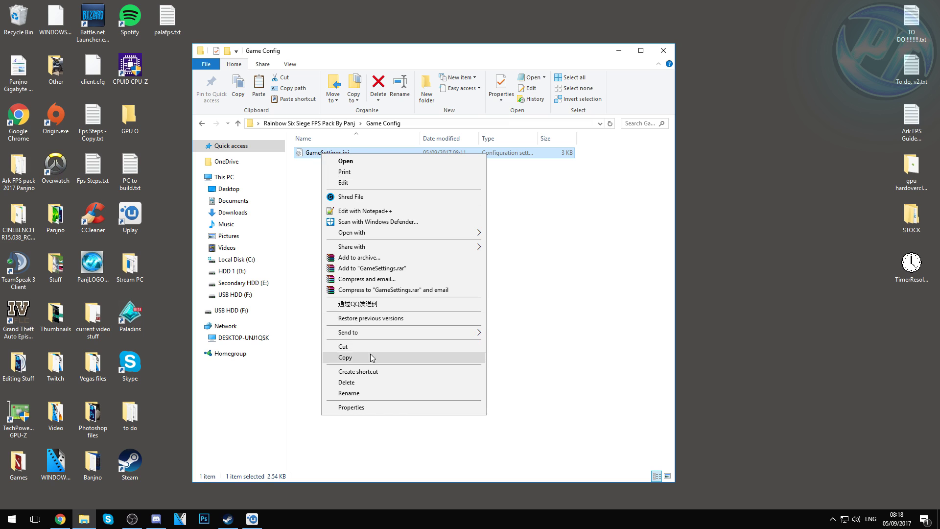
click(347, 356)
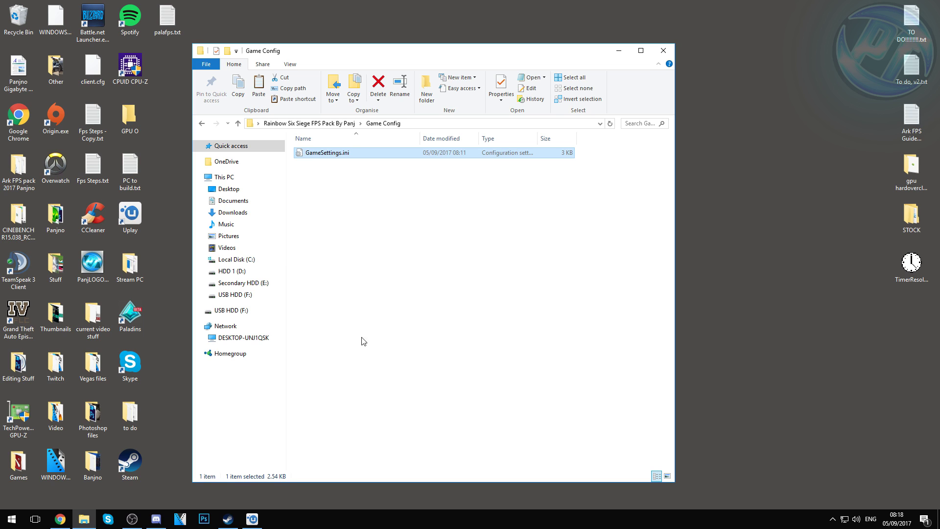
Paste GameSettings.ini into the first ID-named folder under Documents > My Games > Rainbow Six - Siege, replacing the existing file
click(224, 204)
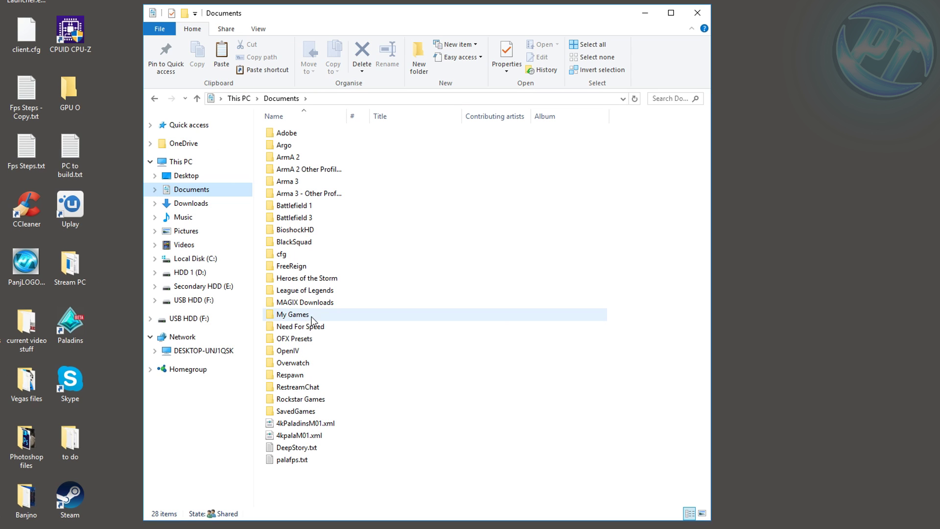
double_click(324, 308)
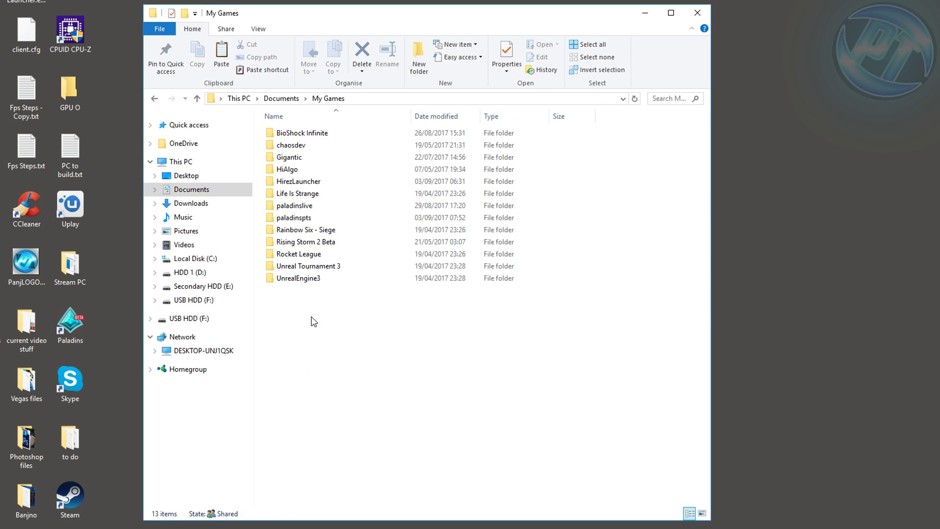
double_click(316, 231)
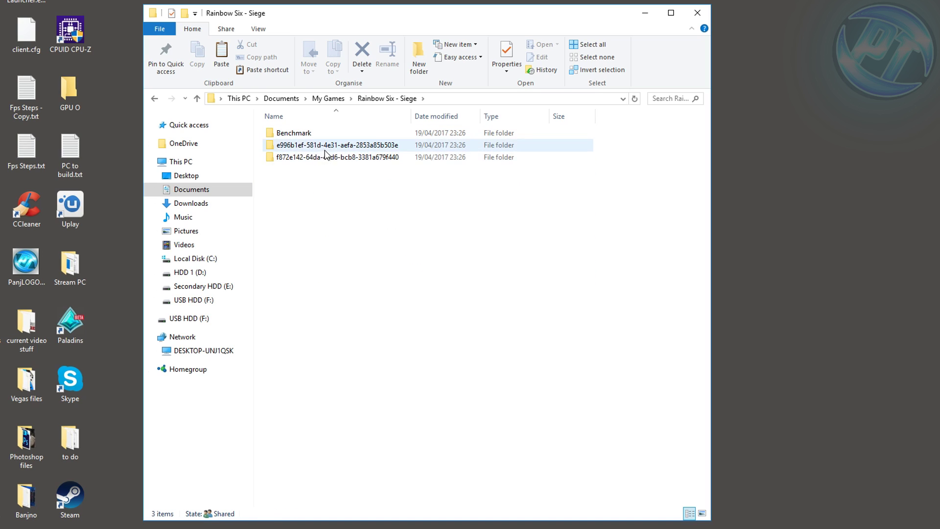
click(300, 158)
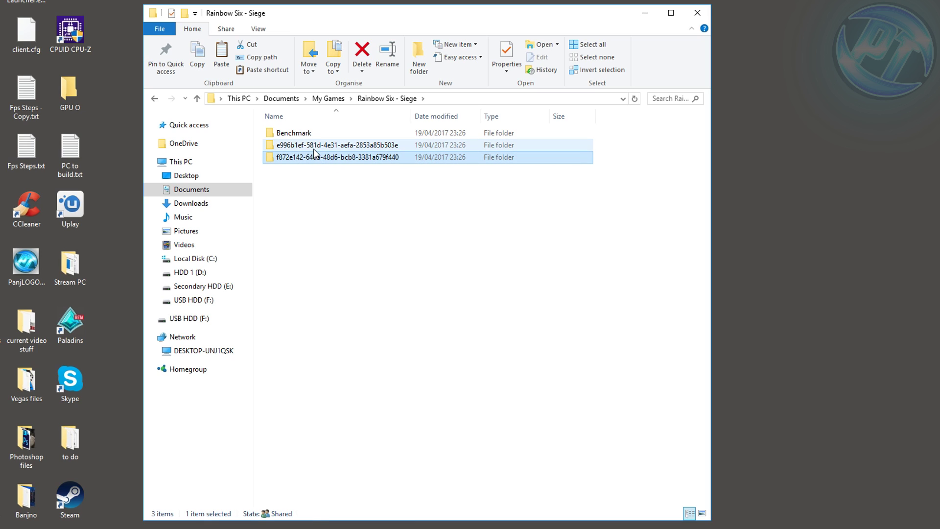
double_click(303, 146)
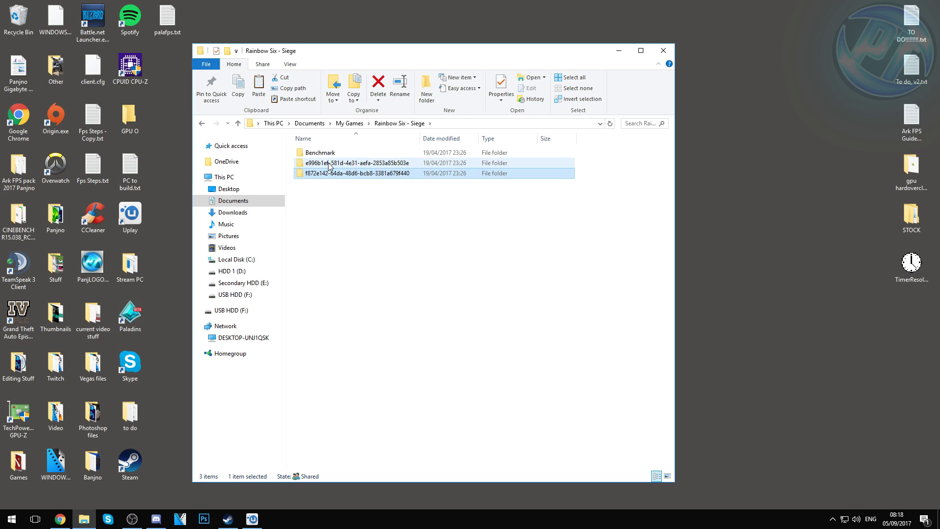
right_click(333, 192)
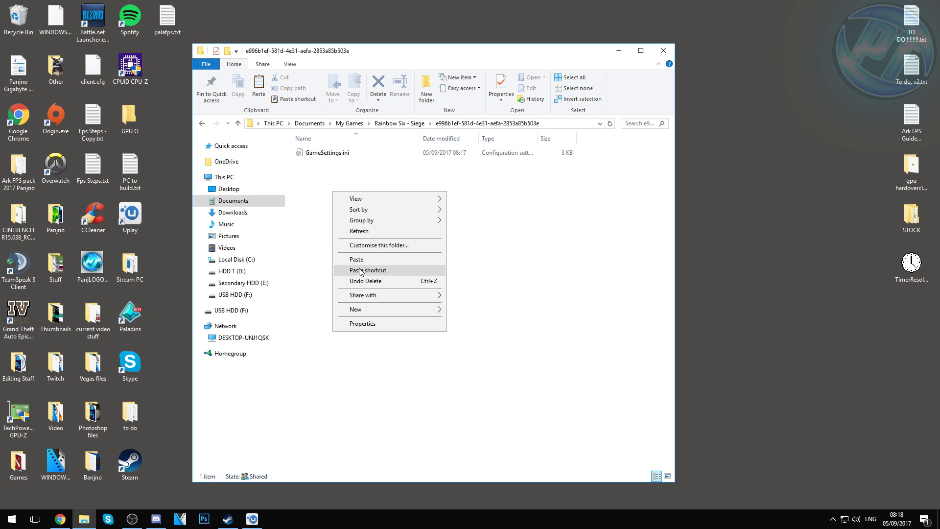
click(364, 257)
click(440, 191)
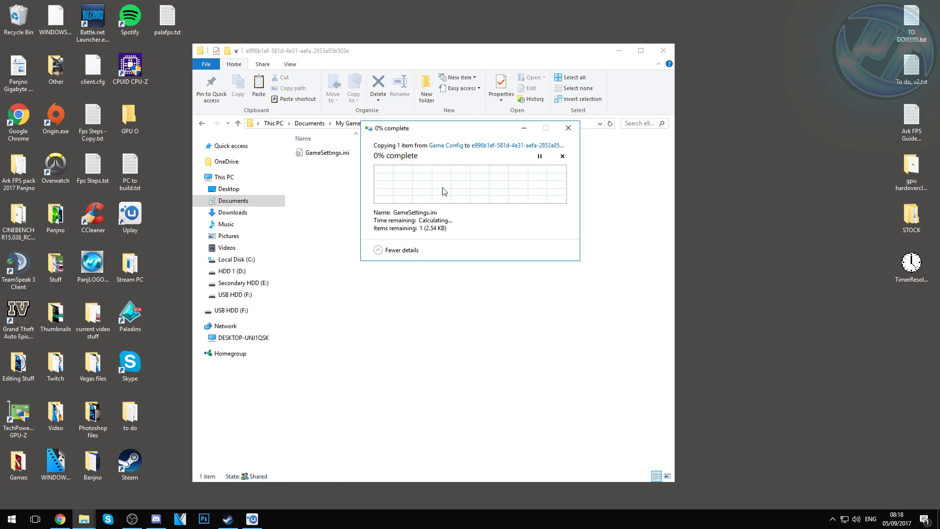
Paste GameSettings.ini into the second ID-named folder of Rainbow Six - Siege, replacing the existing file
key(BackSpace)
double_click(320, 175)
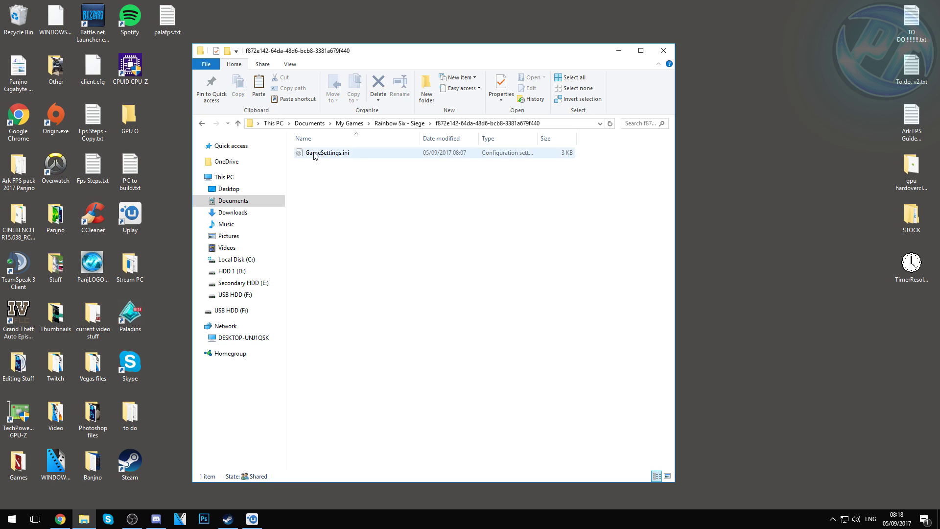
right_click(364, 182)
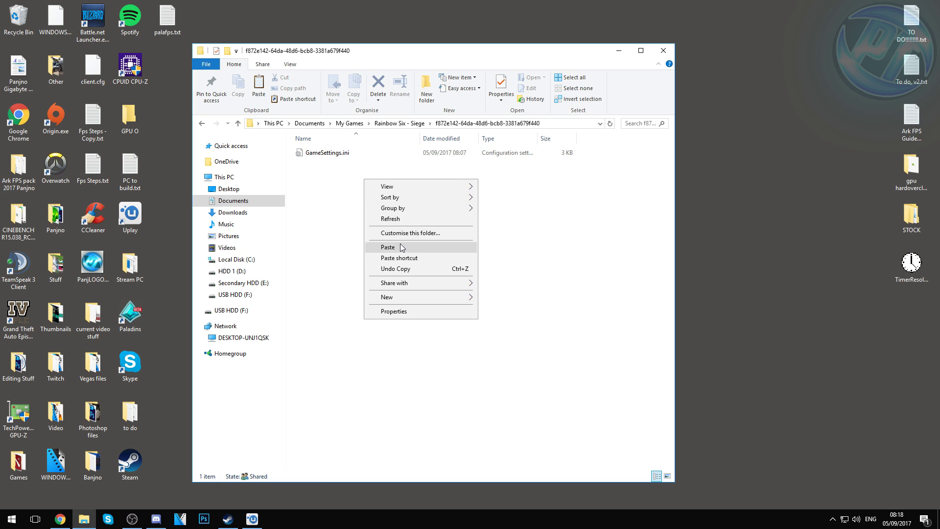
click(387, 246)
click(438, 191)
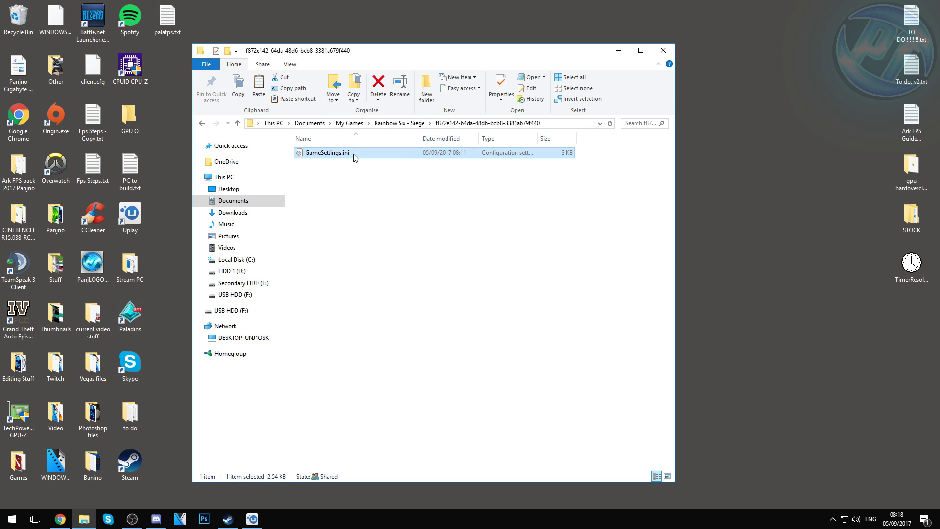
Check the GameSettings.ini file in the second ID-named folder and close the File Explorer window
key(BackSpace)
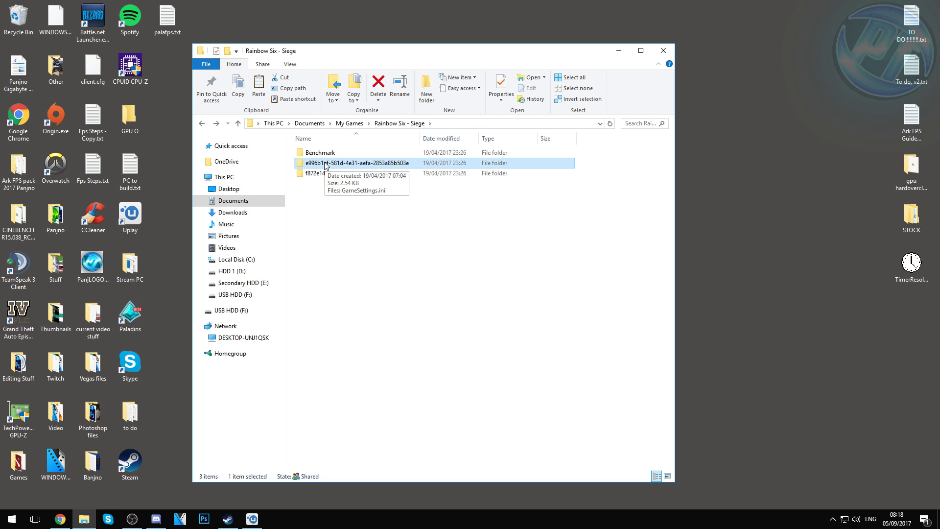
double_click(320, 174)
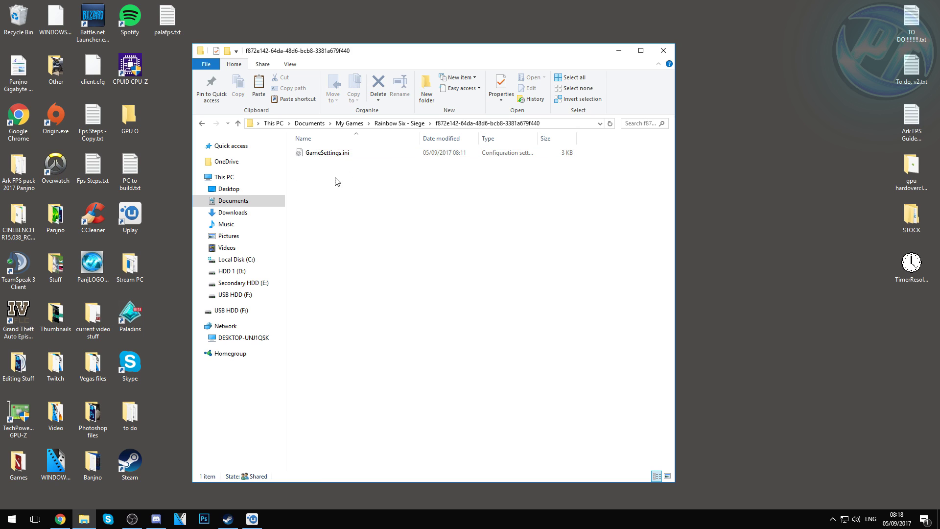
click(203, 124)
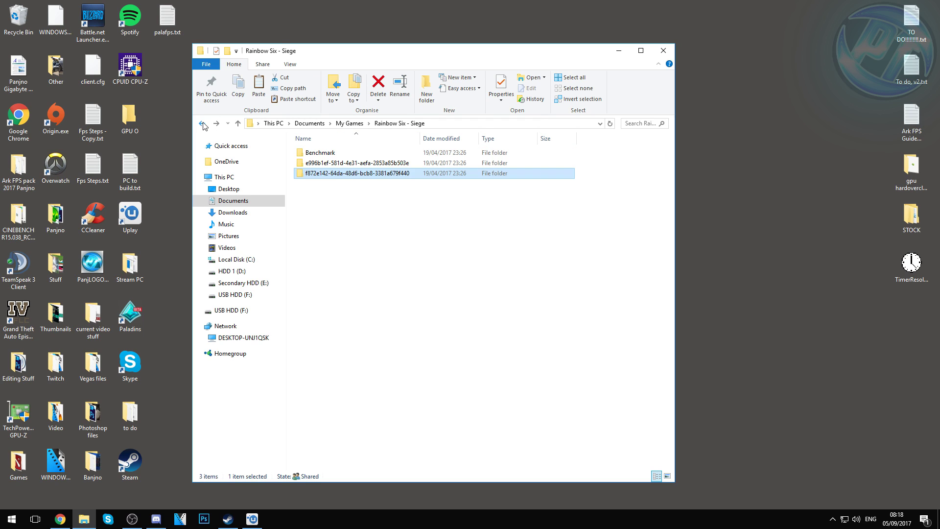
click(661, 52)
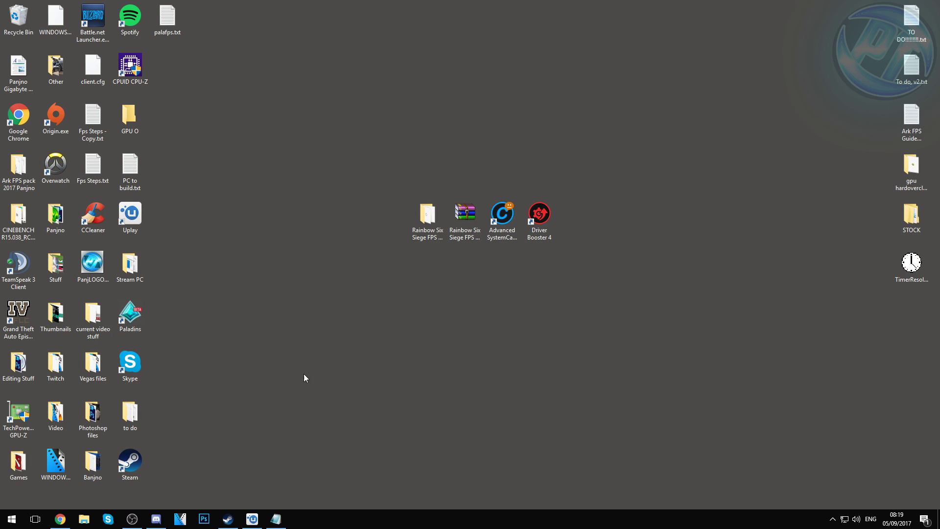
Open the Rainbow Six Siege install folder from the game's properties in Uplay
click(252, 519)
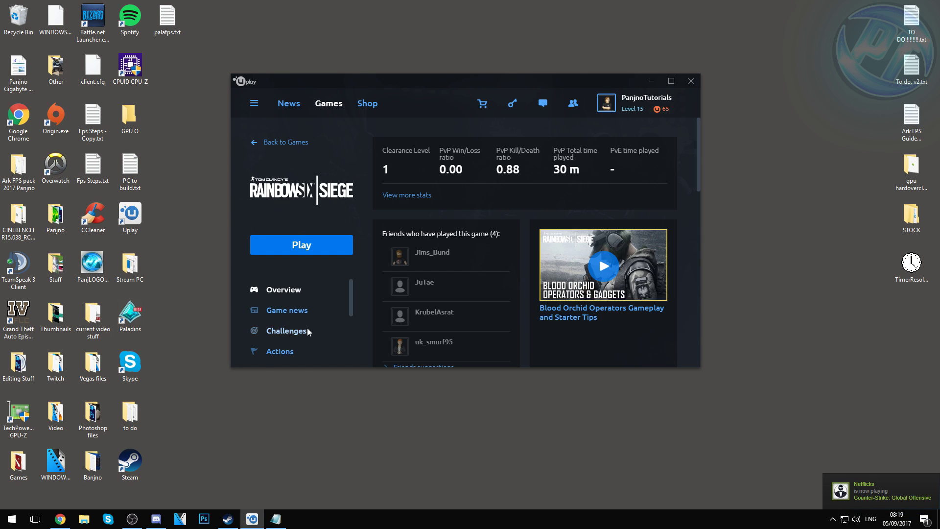
drag(348, 290, 311, 333)
click(285, 335)
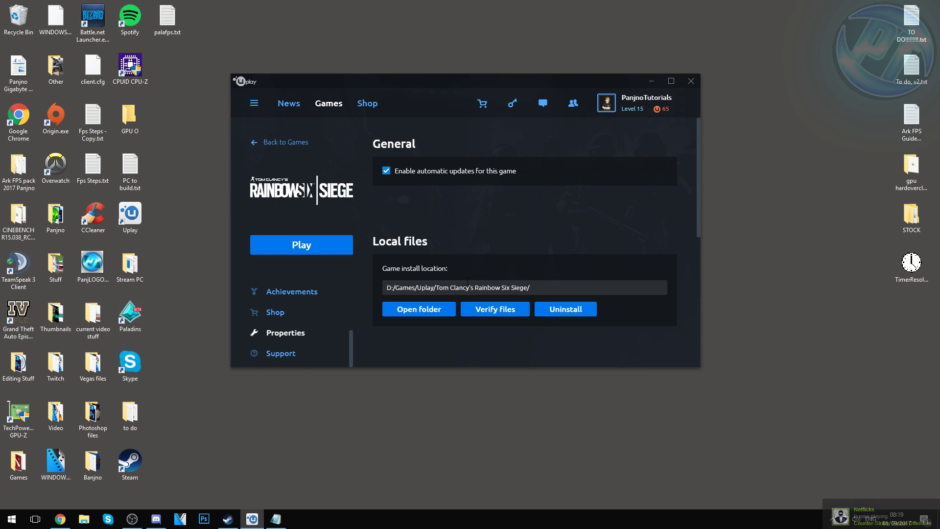
click(427, 309)
Disable full-screen optimisations in the compatibility properties of RainbowSix.exe, apply the change and close the game folder
scroll(406, 294, down, 20)
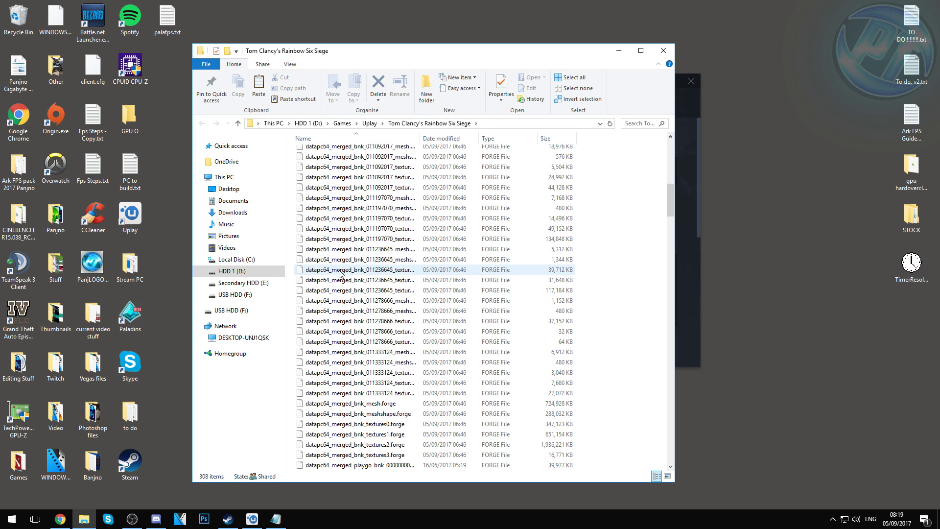
scroll(341, 273, down, 20)
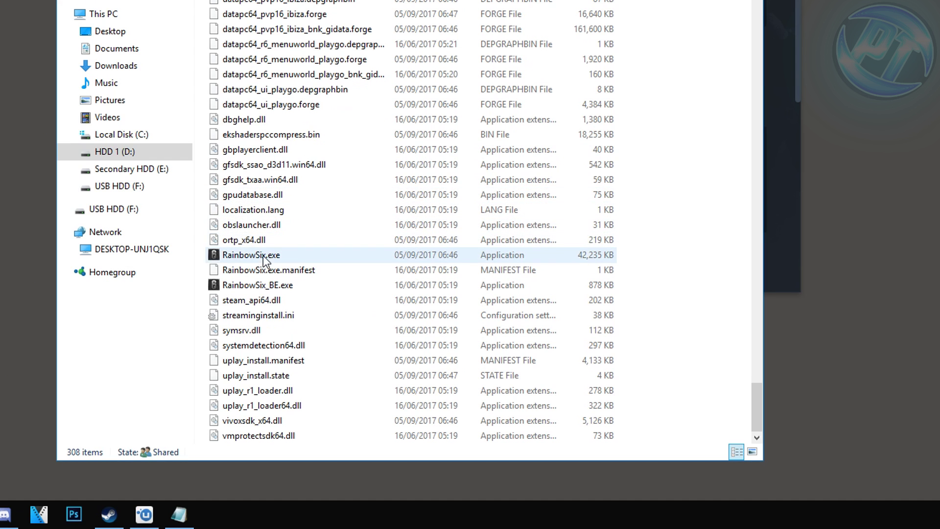
click(260, 258)
right_click(260, 257)
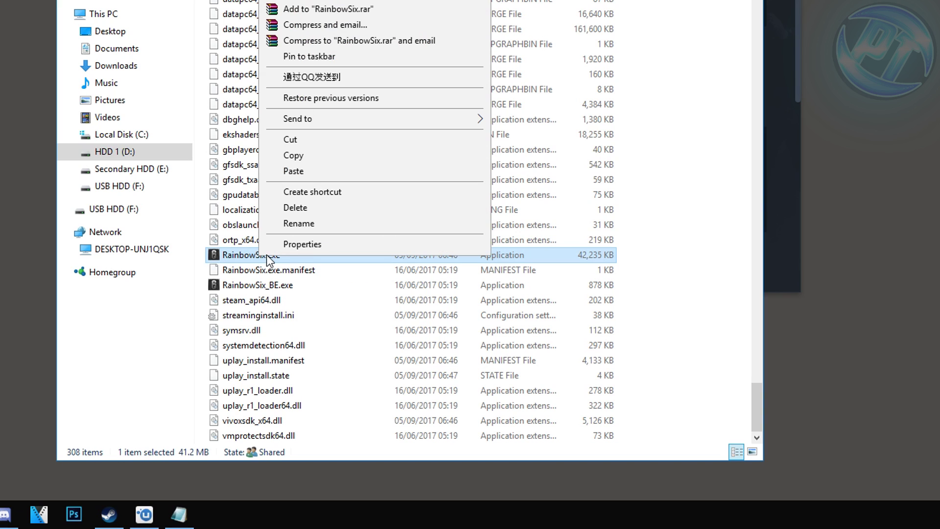
click(285, 245)
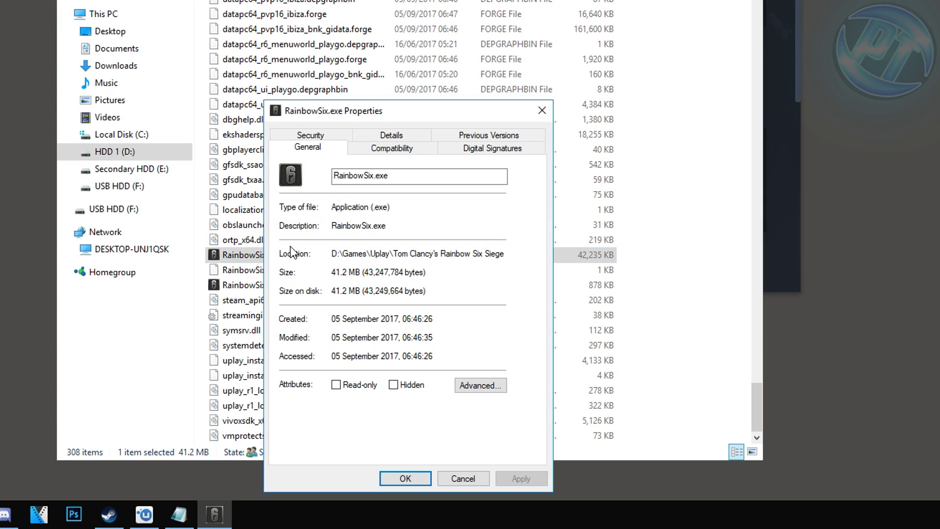
click(386, 149)
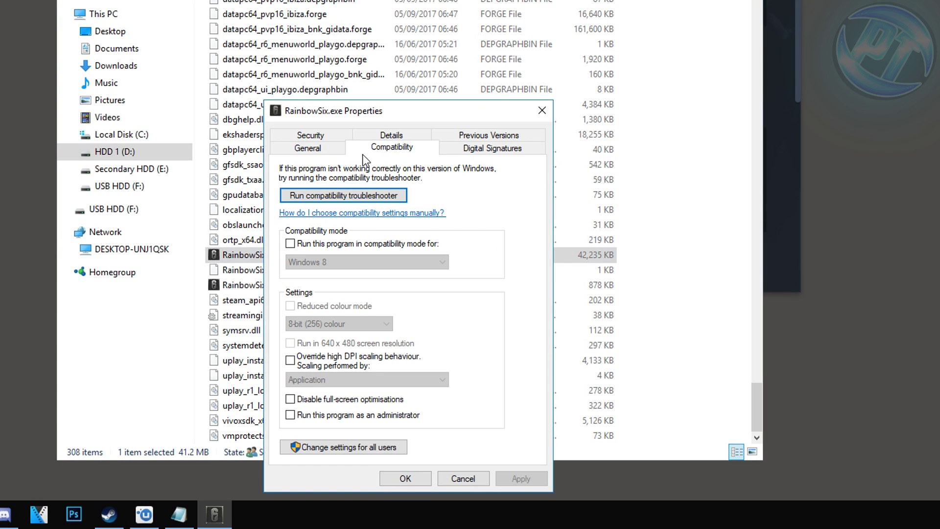
click(291, 400)
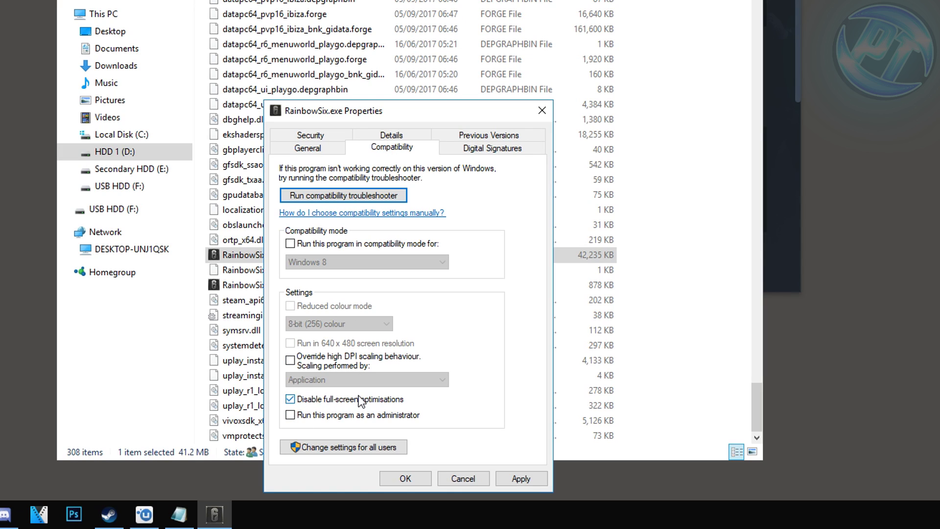
click(504, 481)
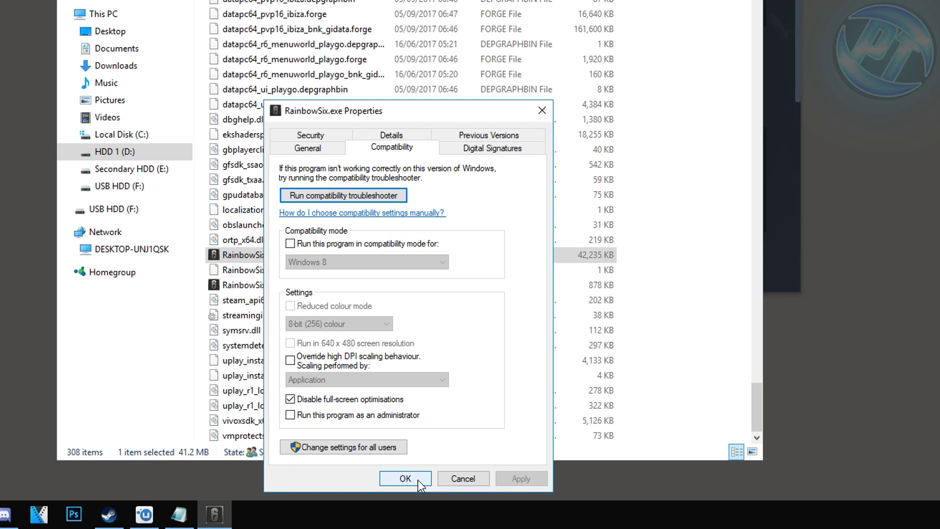
click(418, 480)
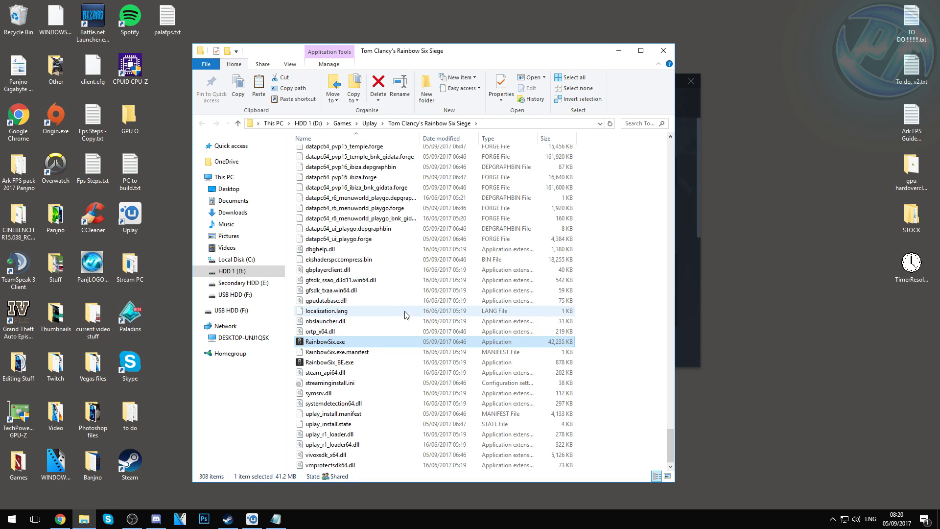
click(663, 51)
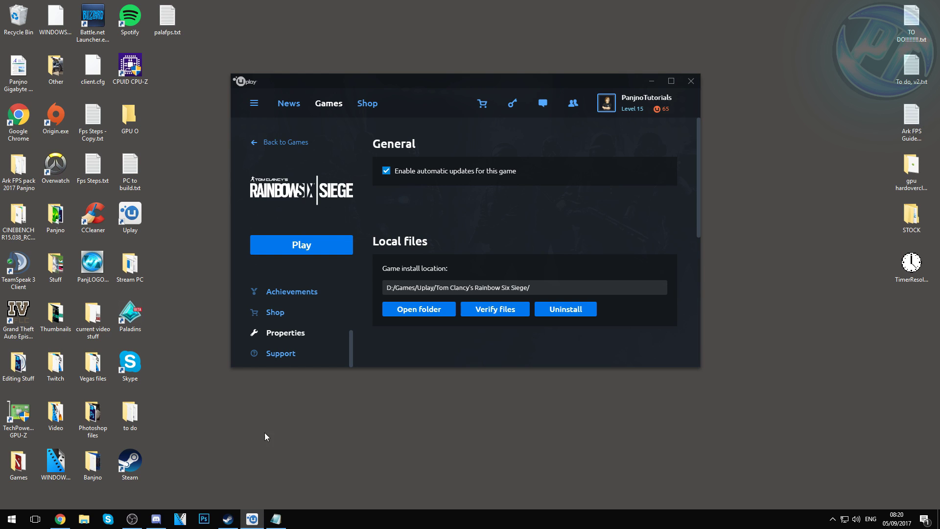
Switch to Steam, browse Dota 2's local files from its properties, and close the windows to return to the desktop
click(228, 519)
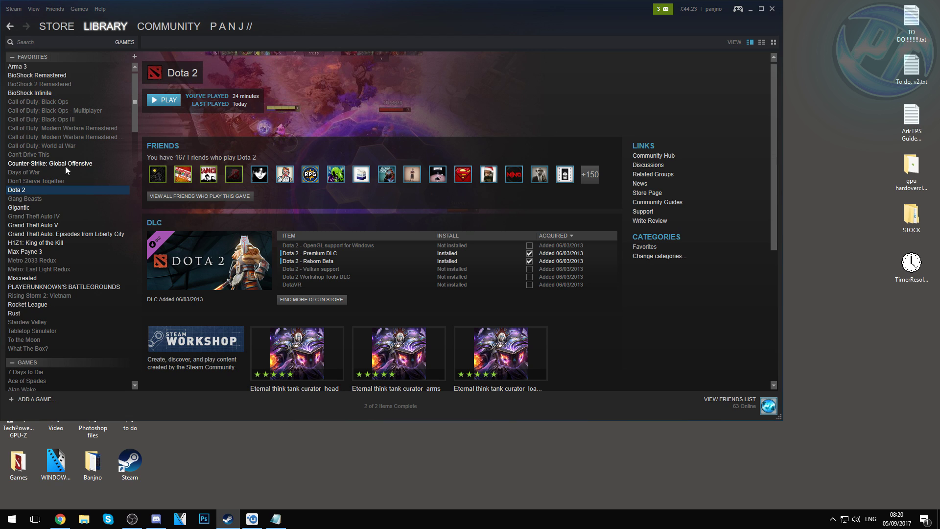
right_click(38, 192)
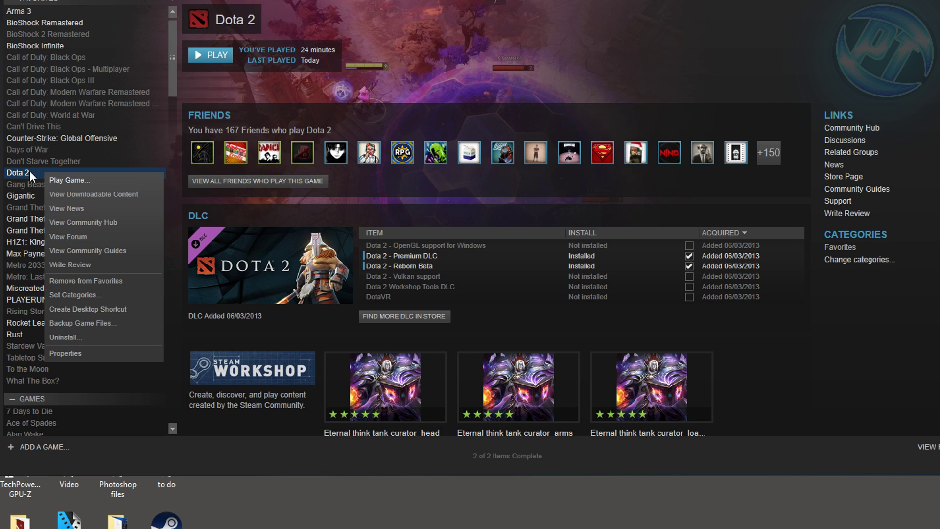
click(70, 351)
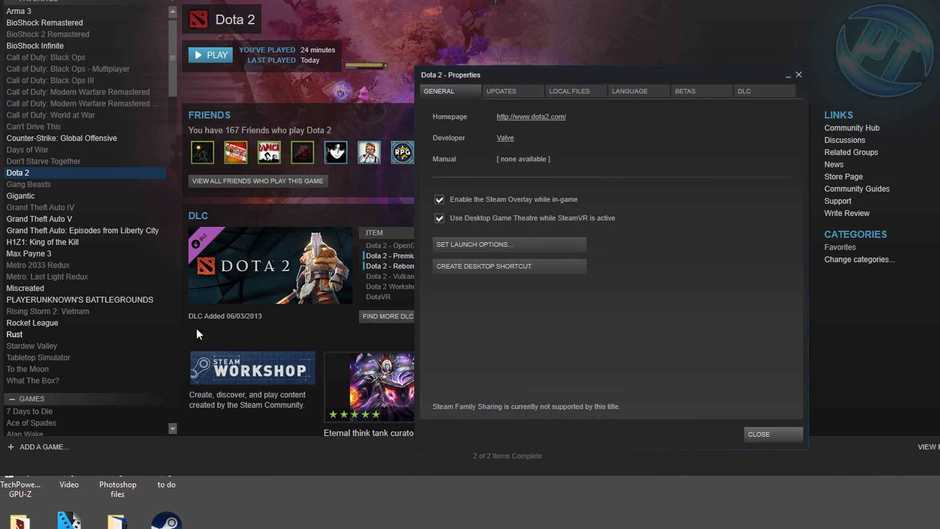
click(569, 94)
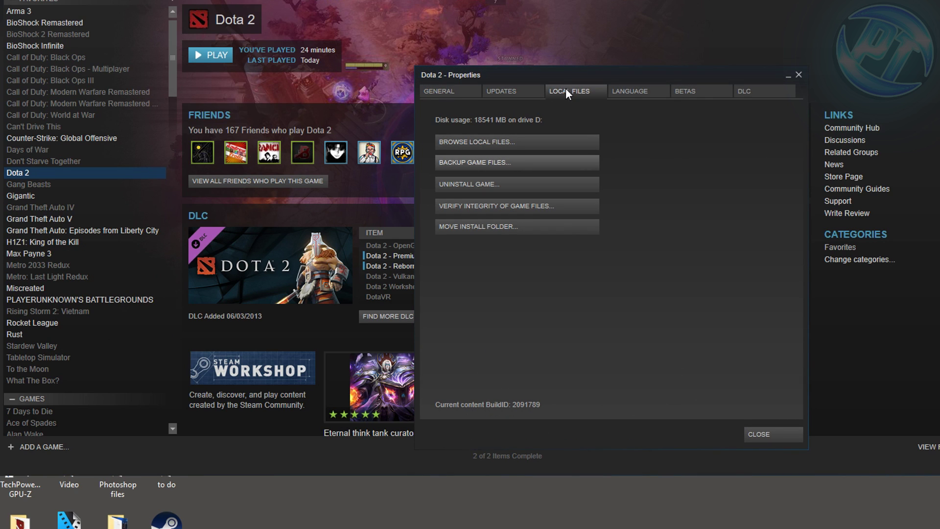
click(494, 142)
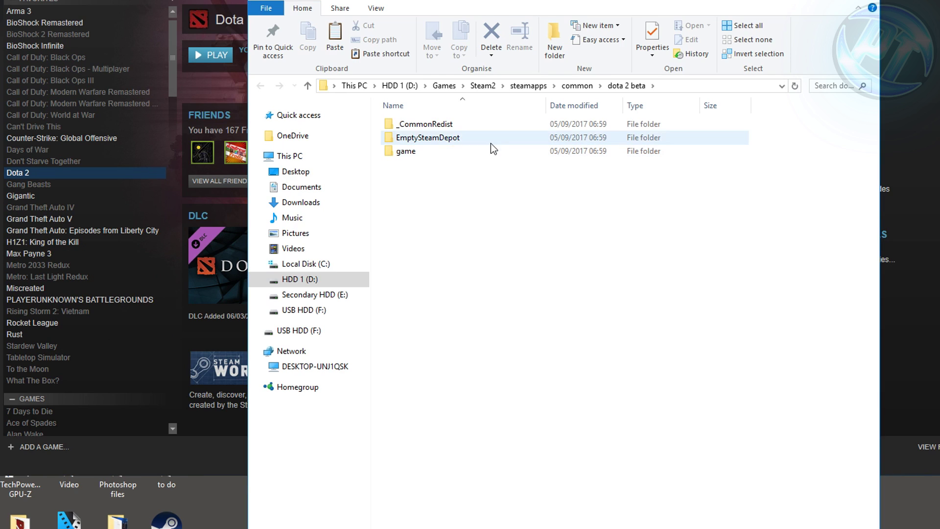
click(868, 1)
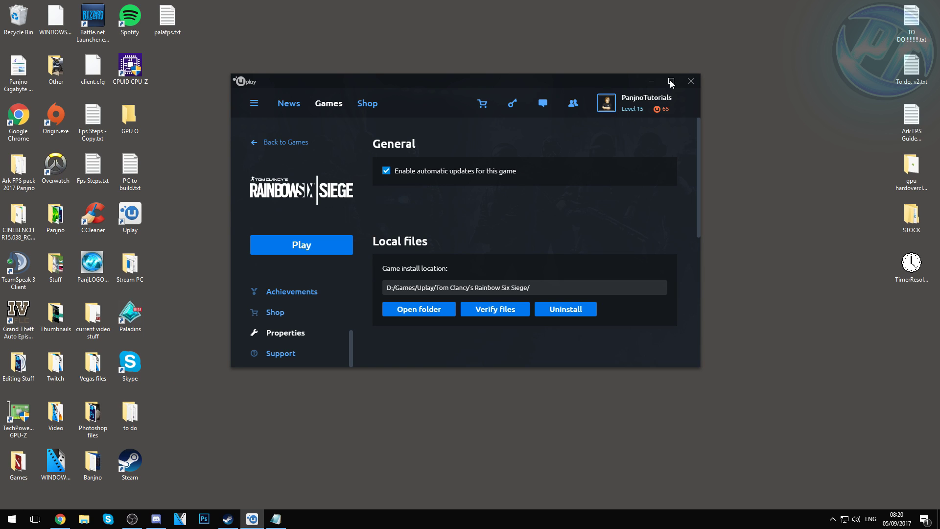
click(855, 27)
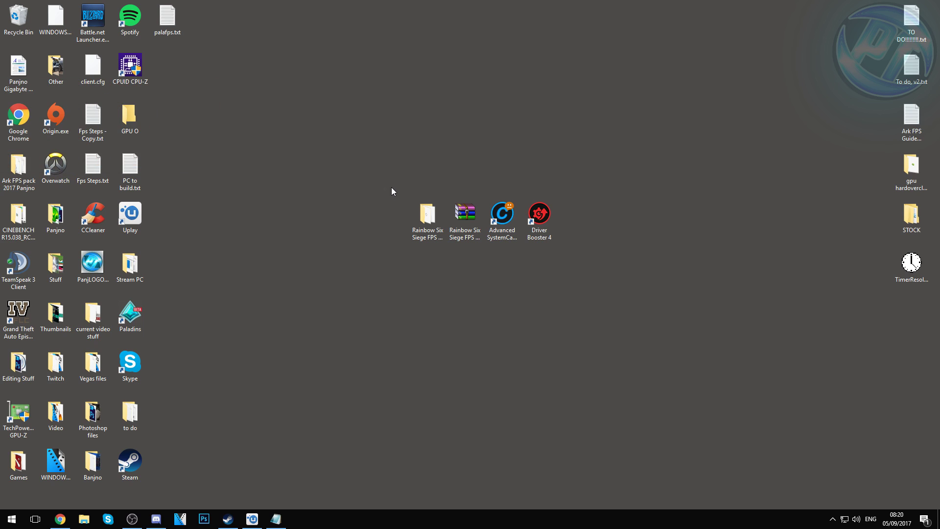
Search Windows for "power", open the power plan overview in Power Options and show the additional plans
key(super)
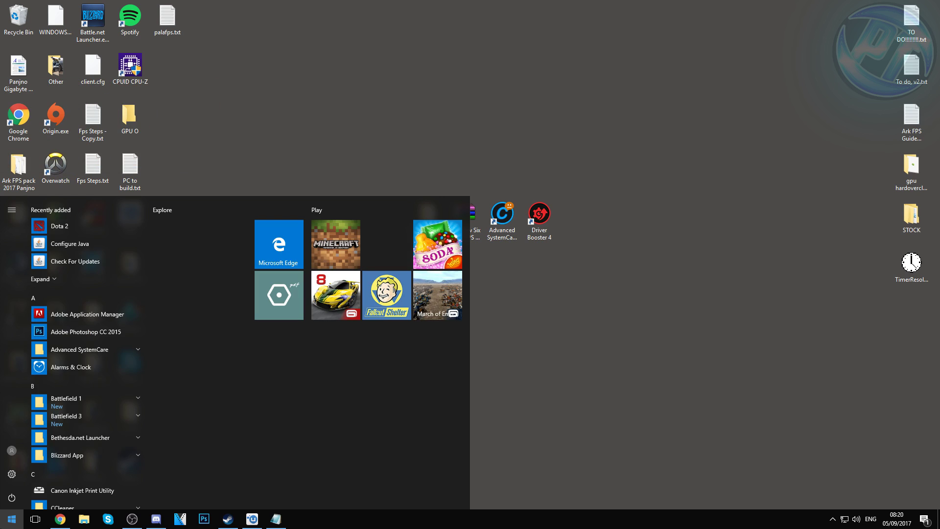
text(power)
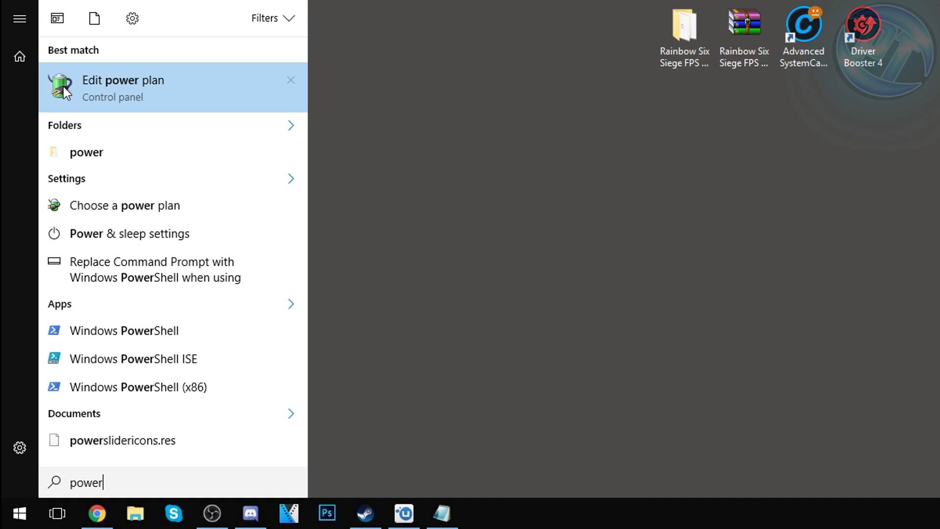
click(77, 87)
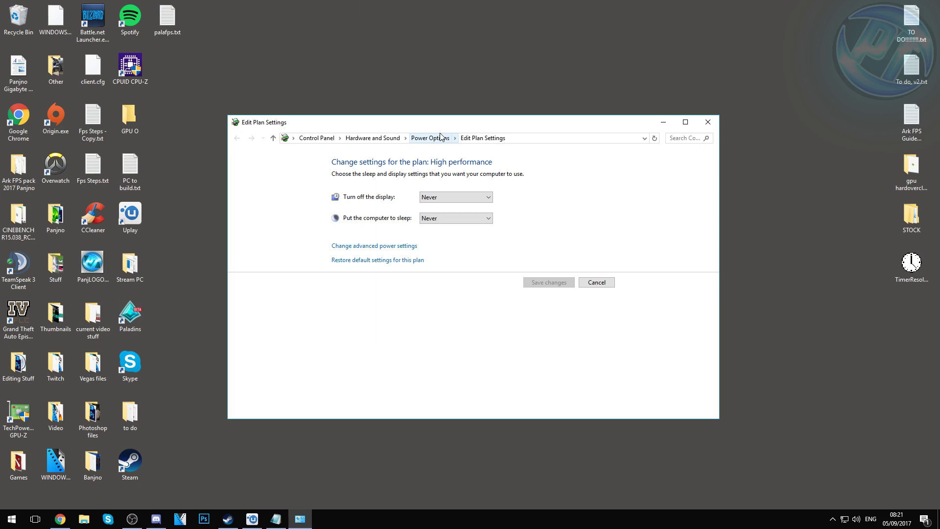
click(430, 139)
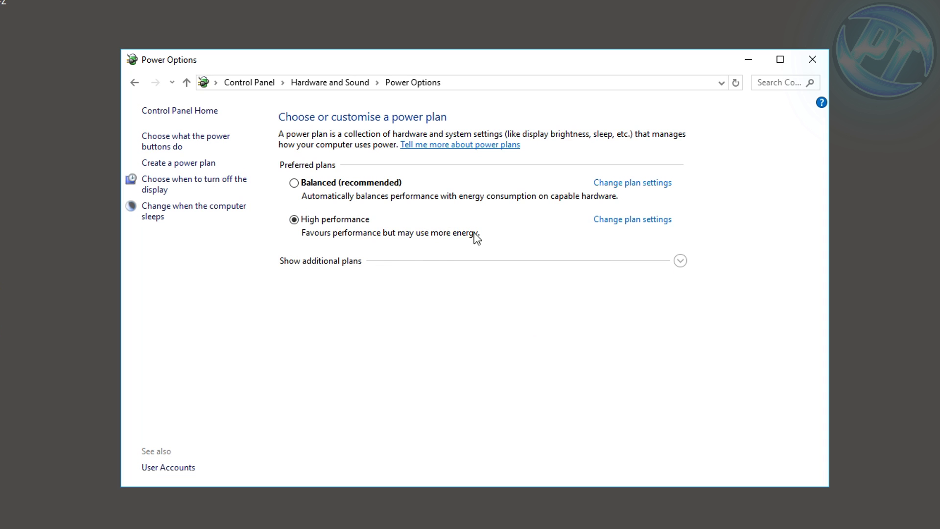
click(680, 261)
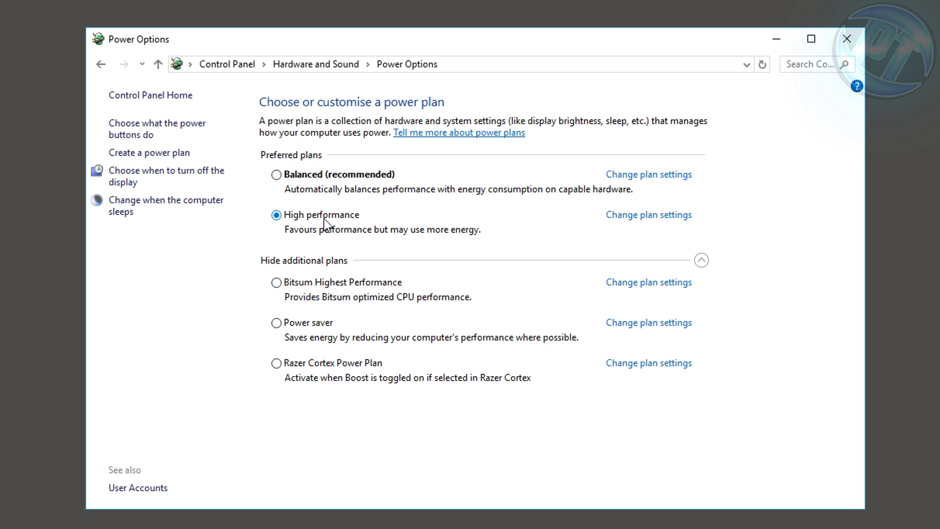
Open the advanced power settings of the High performance plan and check the Turn off hard disk after setting
click(644, 218)
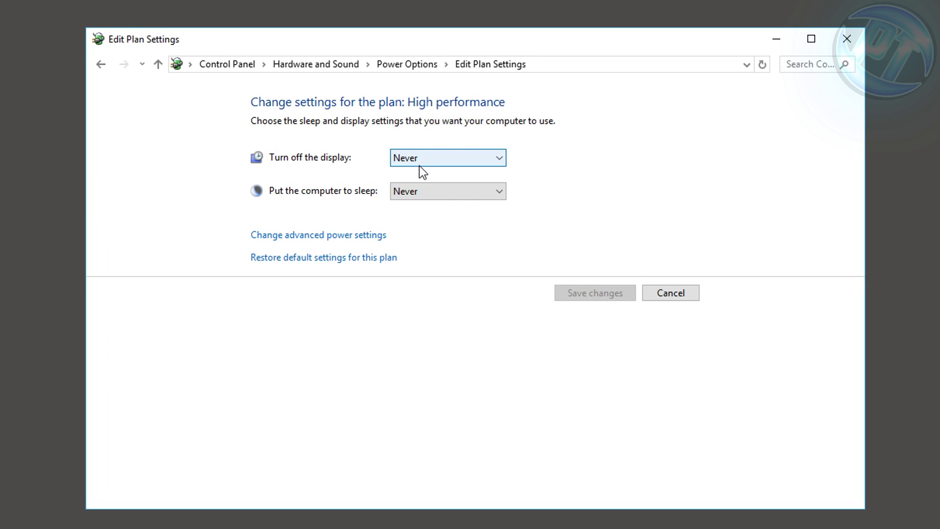
click(316, 240)
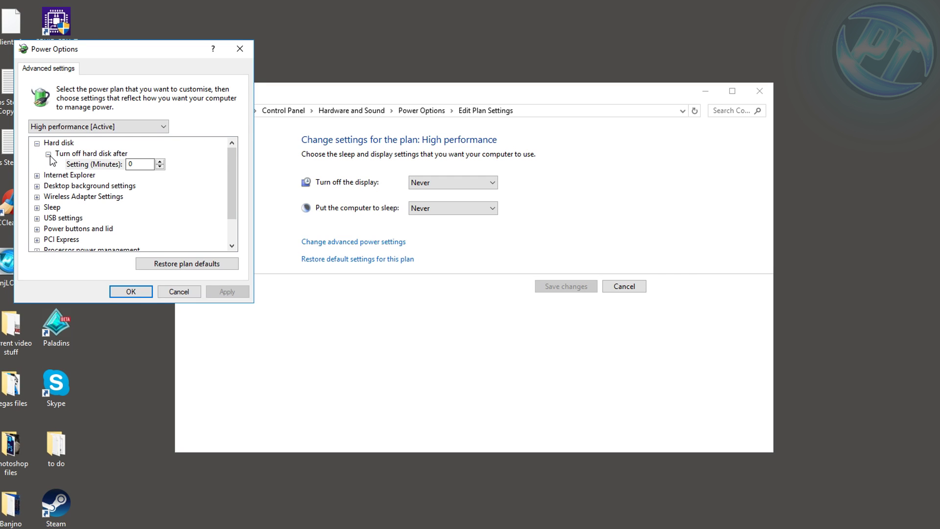
click(36, 143)
click(38, 144)
click(48, 155)
click(120, 165)
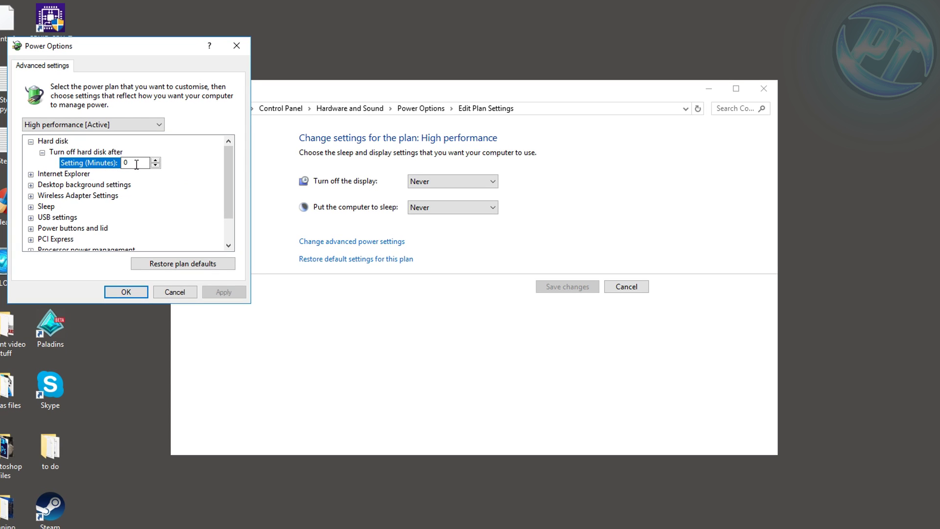
click(135, 196)
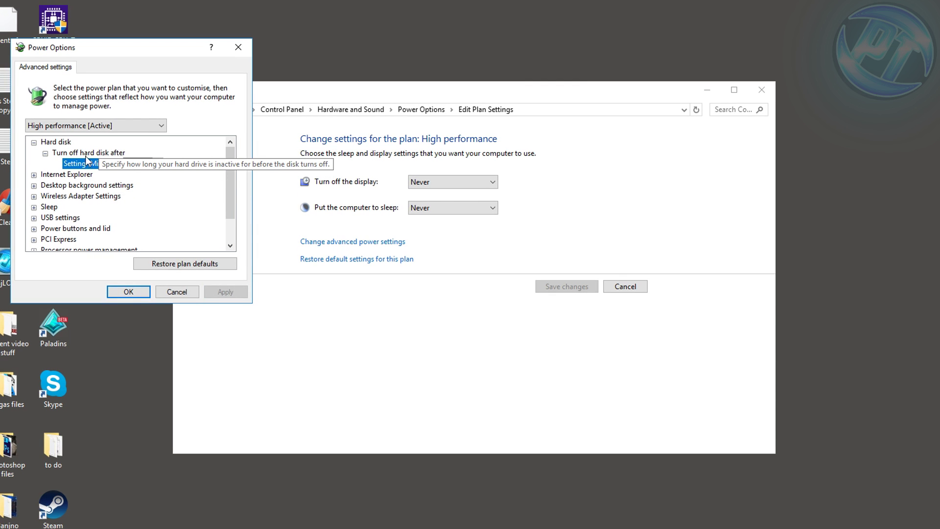
scroll(230, 166, down, 1)
scroll(230, 169, up, 1)
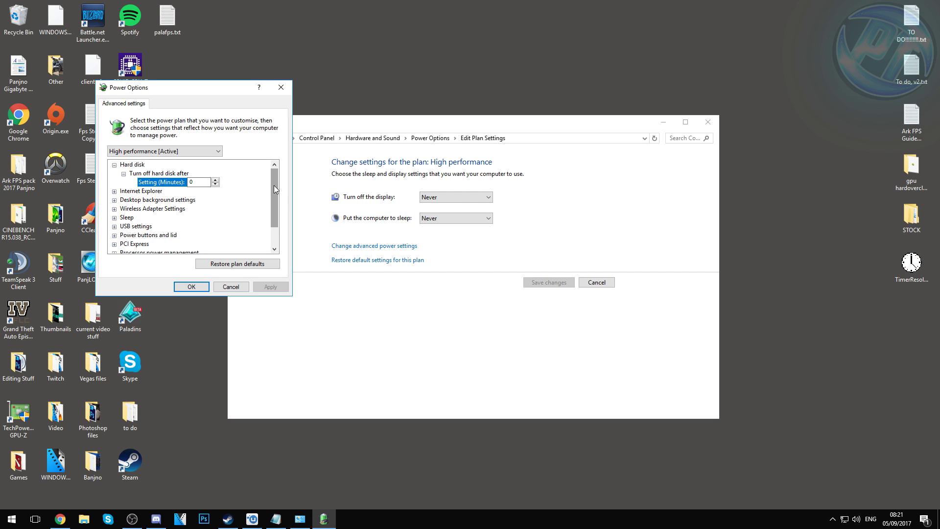
Expand Processor power management with its Maximum processor frequency, Minimum processor state and Maximum processor state settings
drag(230, 167, 229, 183)
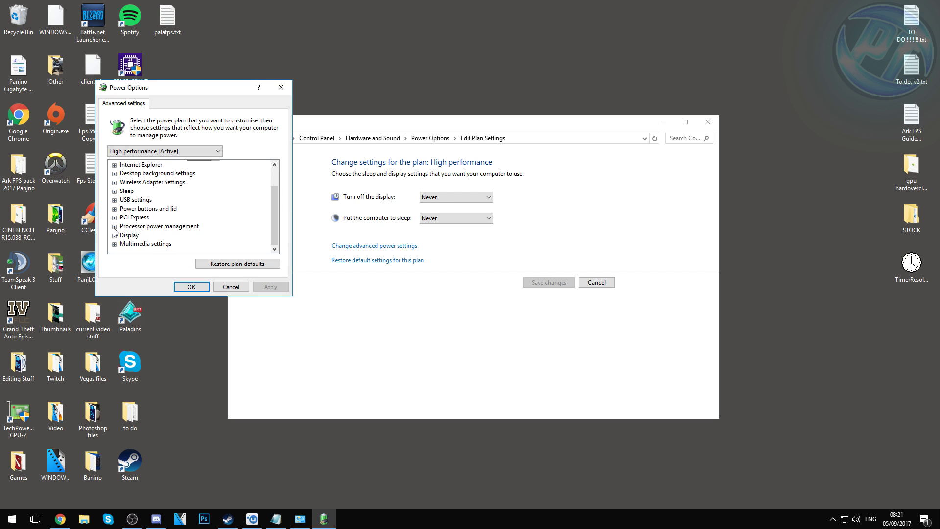
click(114, 233)
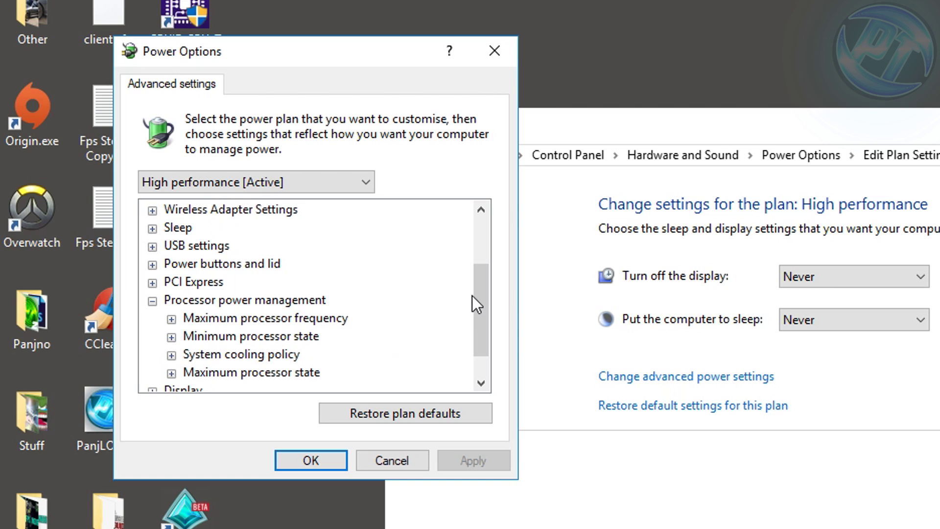
scroll(271, 211, down, 1)
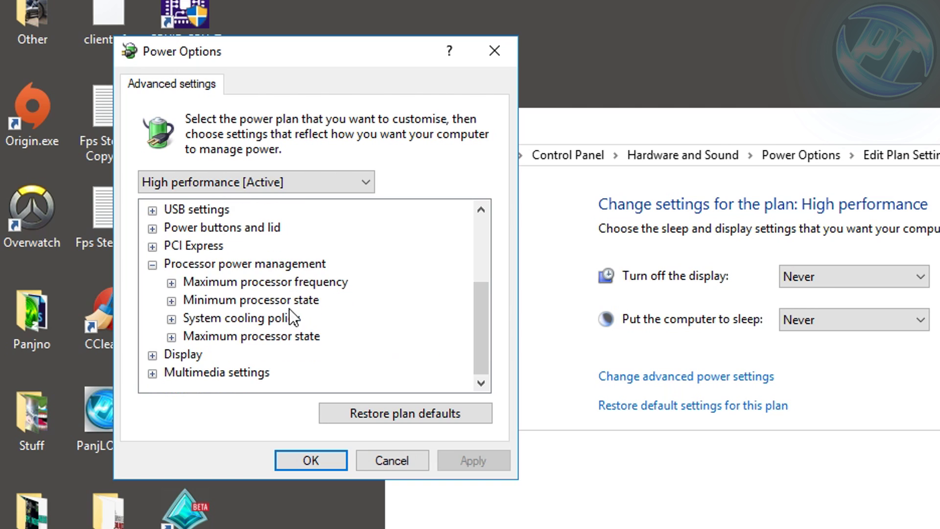
click(124, 200)
click(171, 319)
scroll(473, 336, down, 1)
click(172, 337)
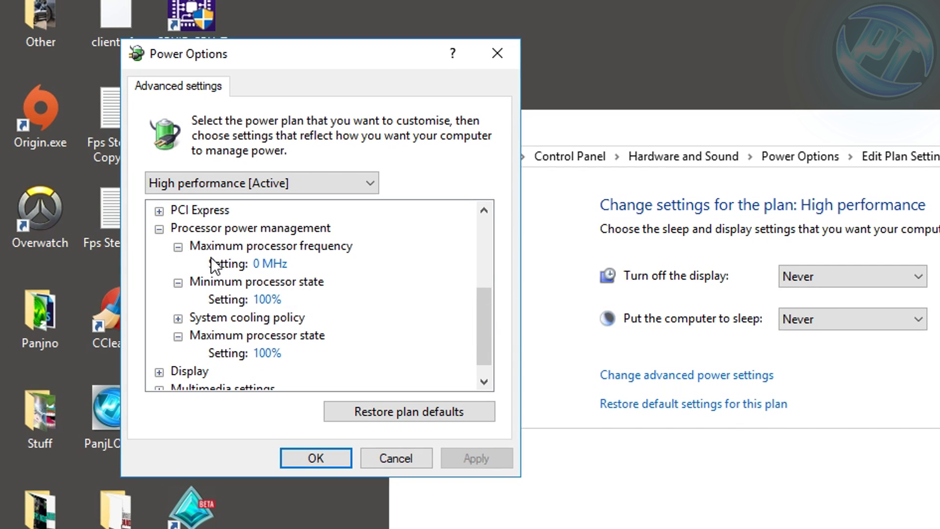
Check the percentage values of the Minimum processor state and Maximum processor state settings
click(268, 299)
double_click(312, 296)
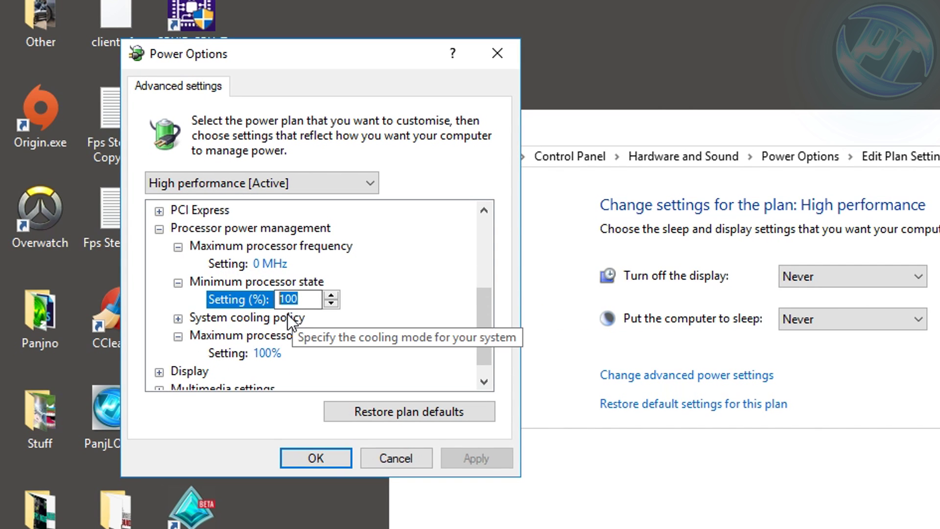
click(244, 327)
click(266, 344)
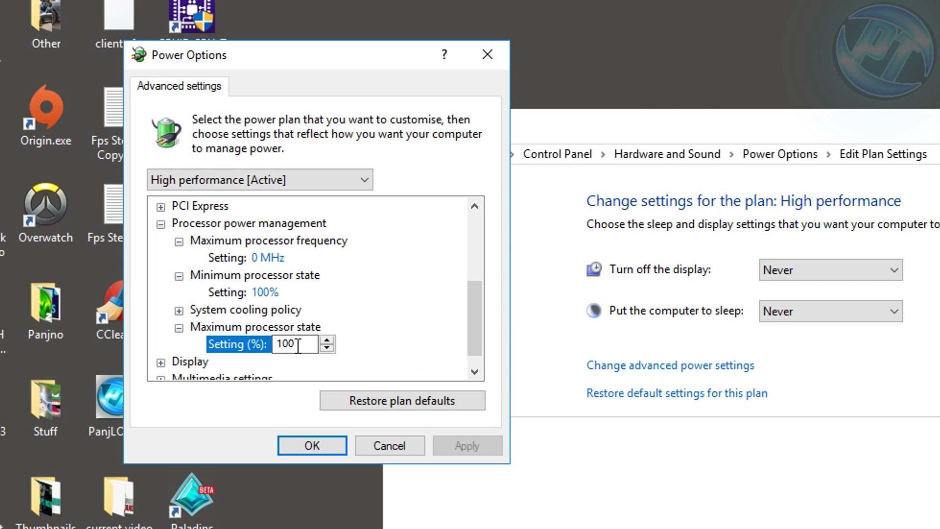
scroll(289, 312, down, 1)
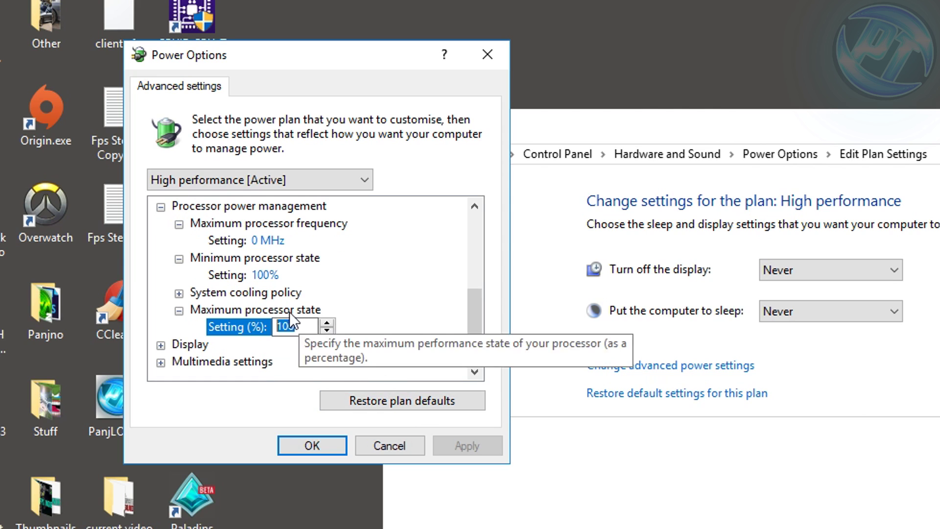
Confirm the advanced power settings and close the Edit Plan Settings window
click(311, 447)
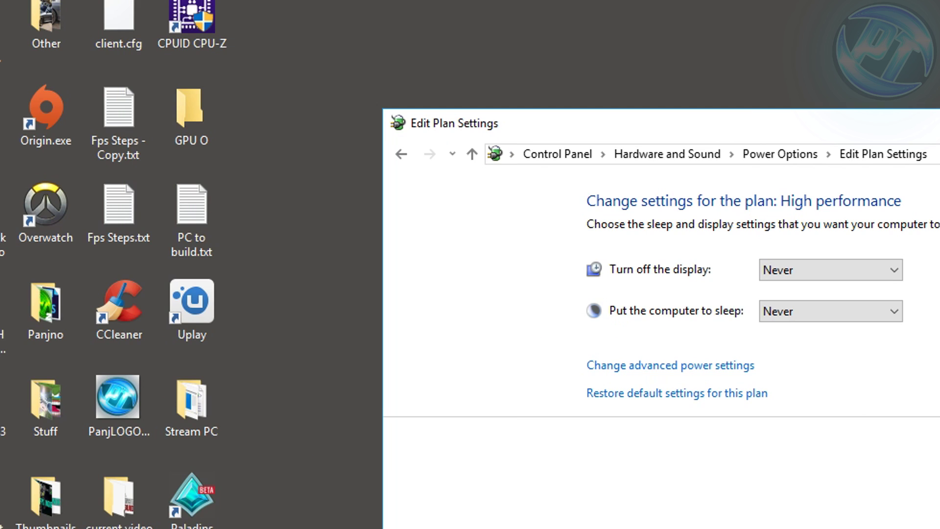
key(alt+F4)
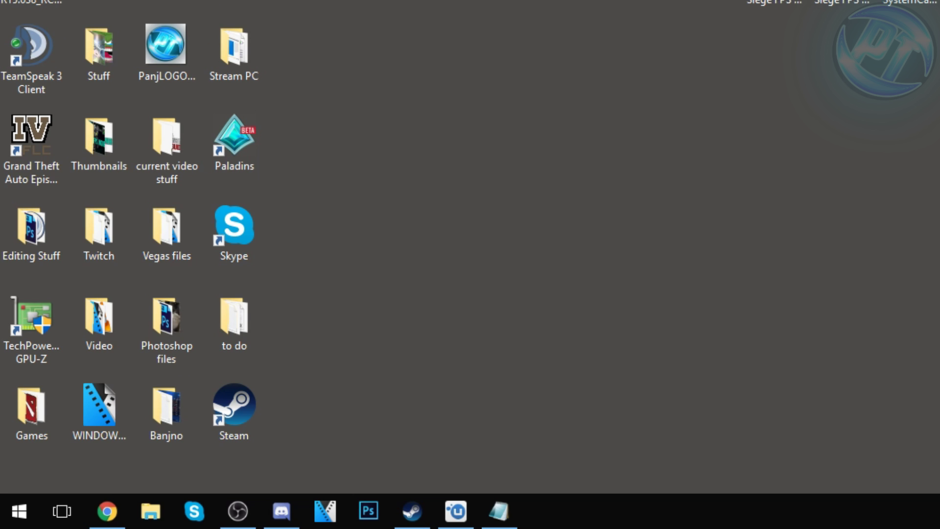
Search Windows for "this pc", open its properties and bring up the Performance settings from the advanced system settings
click(4, 522)
text(this pc)
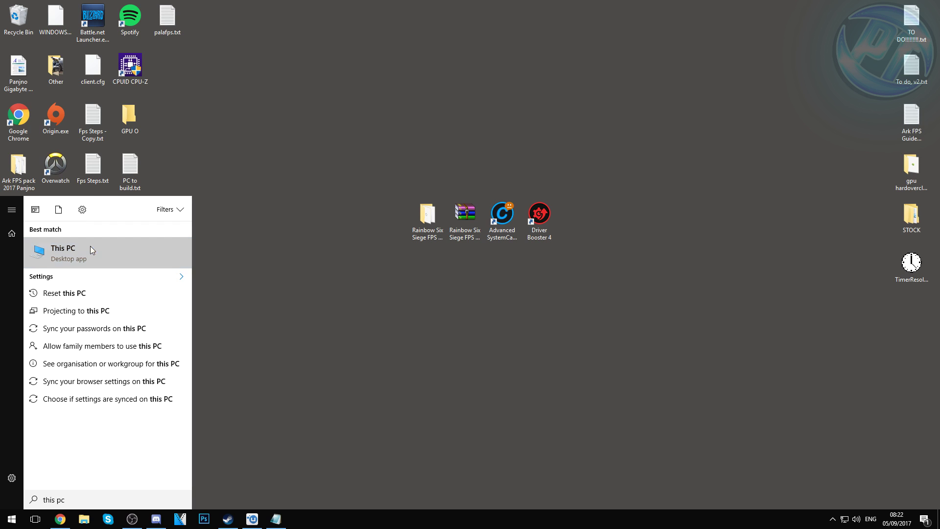
right_click(90, 246)
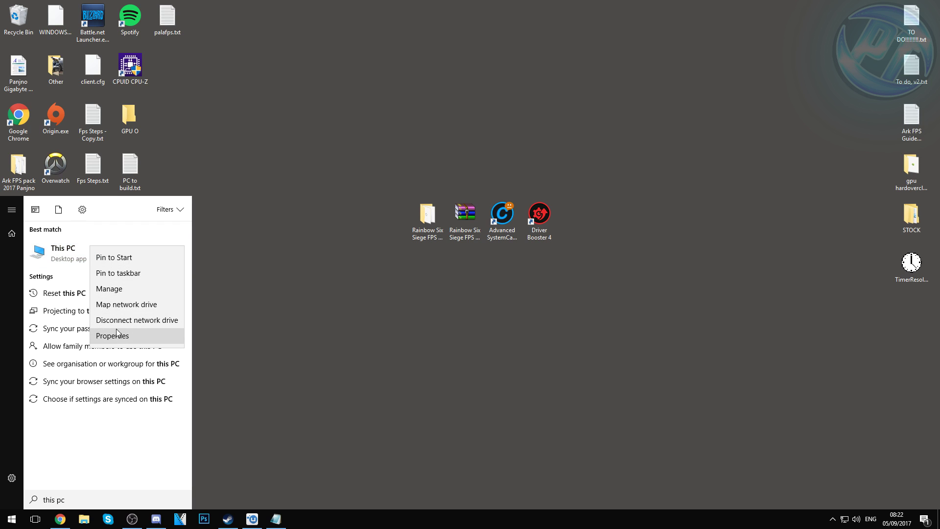
click(122, 337)
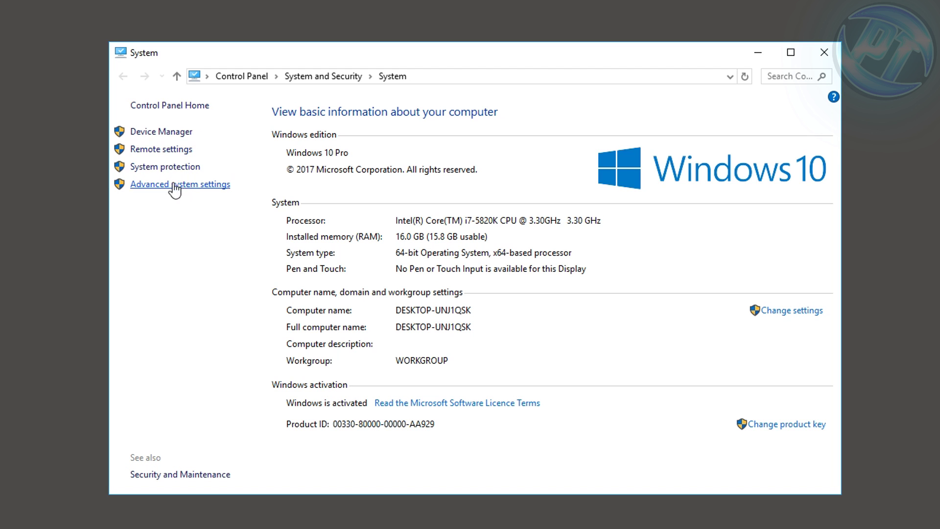
click(274, 211)
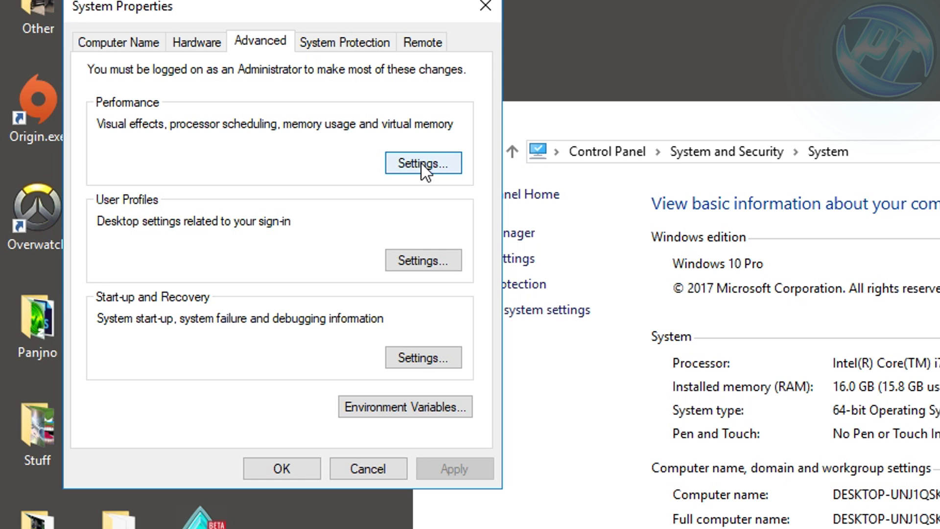
click(196, 126)
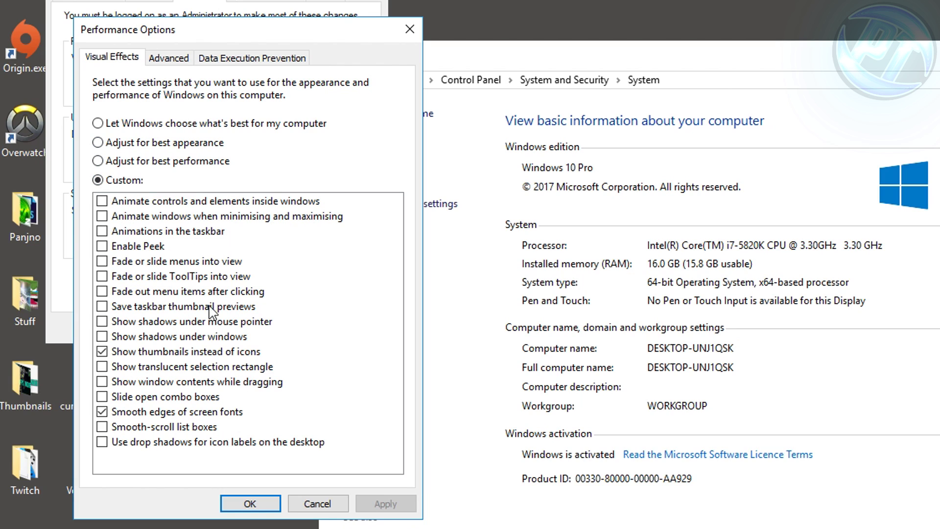
Apply custom visual effects with only Show thumbnails instead of icons and Smooth edges of screen fonts enabled
click(101, 201)
click(102, 216)
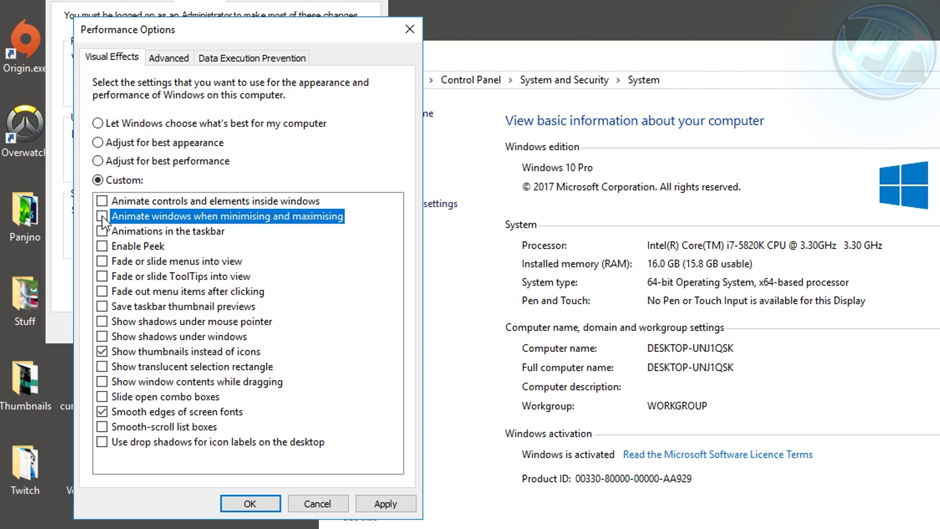
click(145, 354)
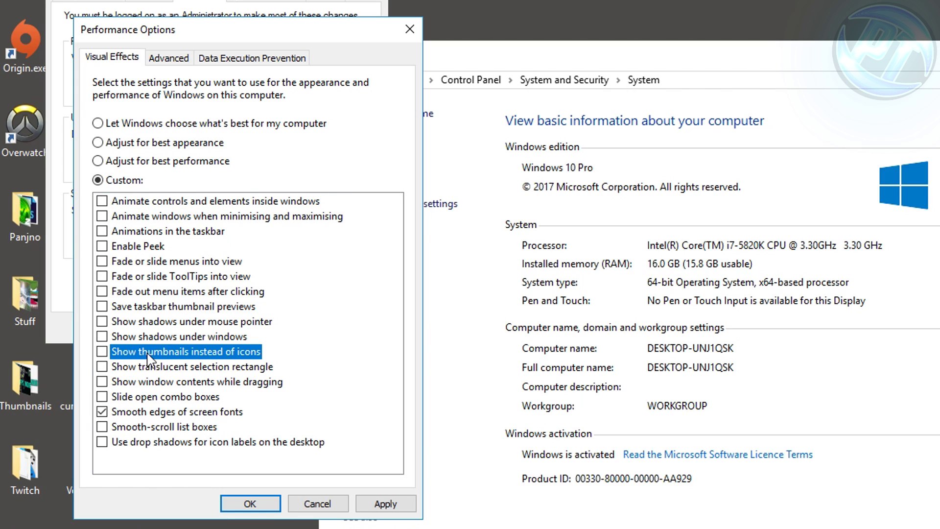
click(215, 359)
click(122, 412)
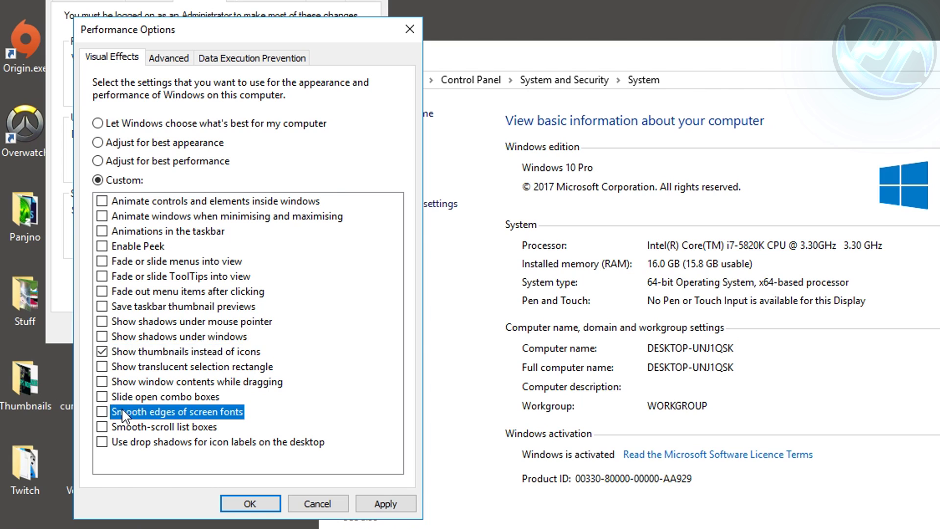
click(168, 415)
click(400, 508)
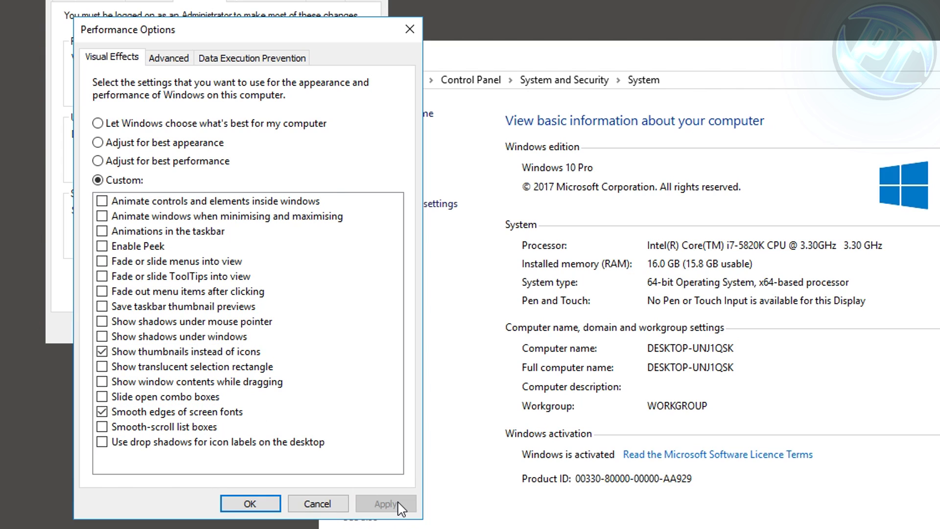
Set processor scheduling to adjust for best performance of Programs and apply it
click(185, 60)
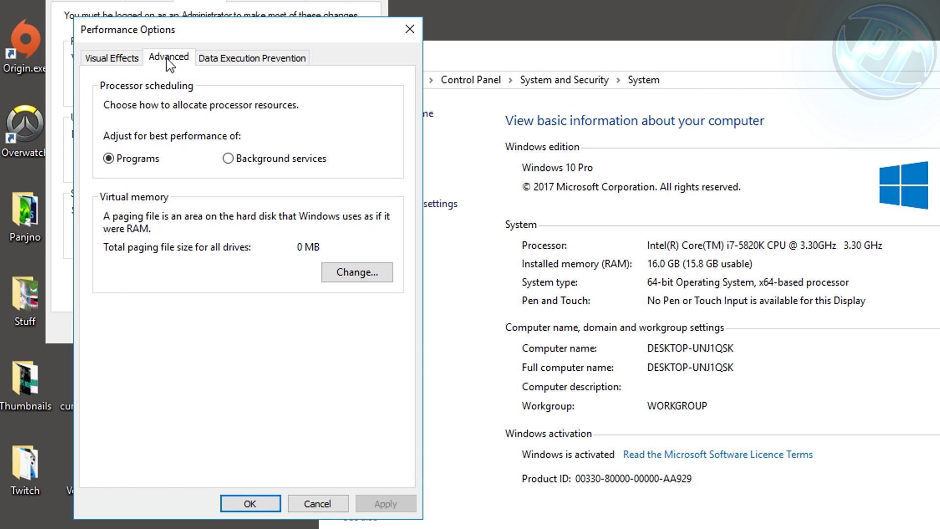
click(137, 164)
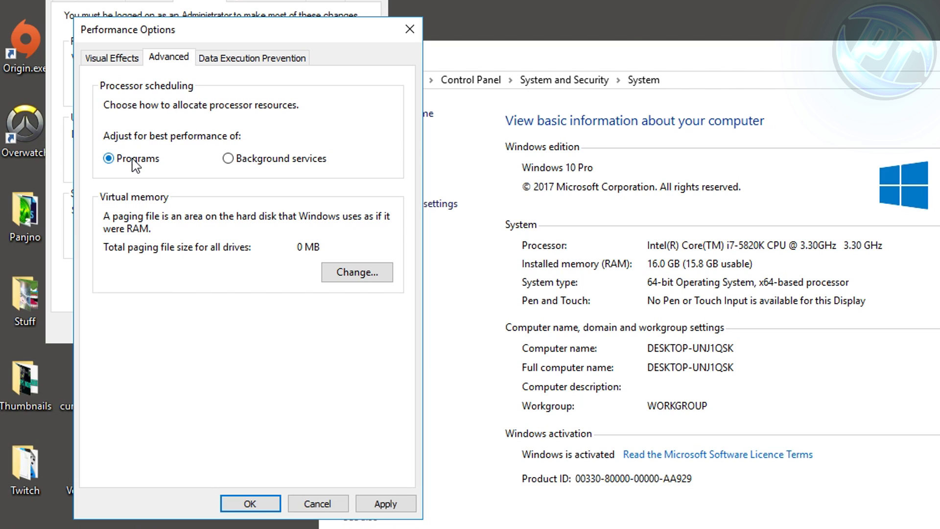
click(387, 505)
Turn on DEP for essential Windows programs and services only, apply it, and close the system dialogs and window
click(288, 59)
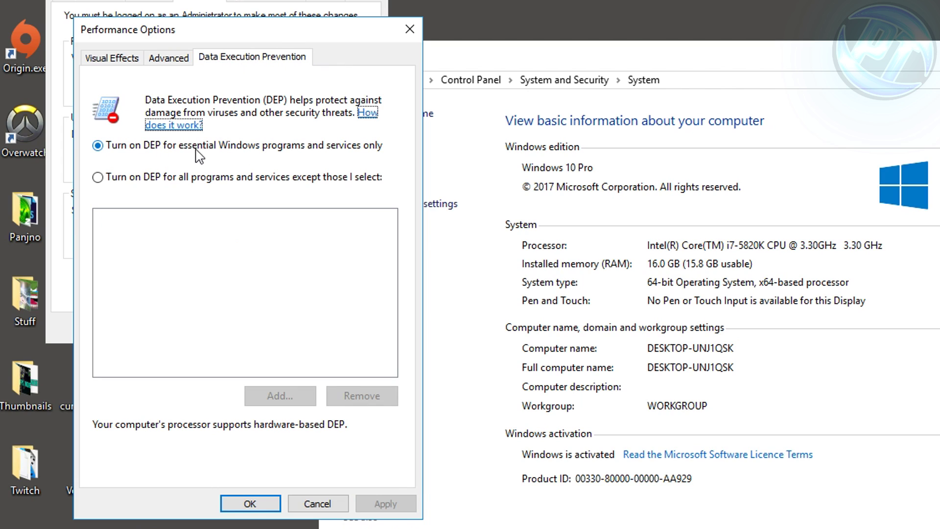
click(265, 149)
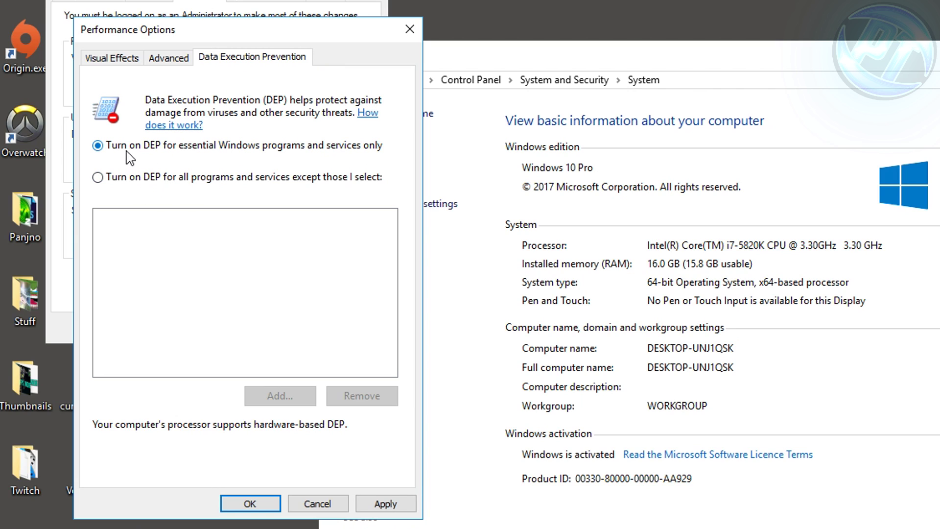
click(384, 504)
click(249, 504)
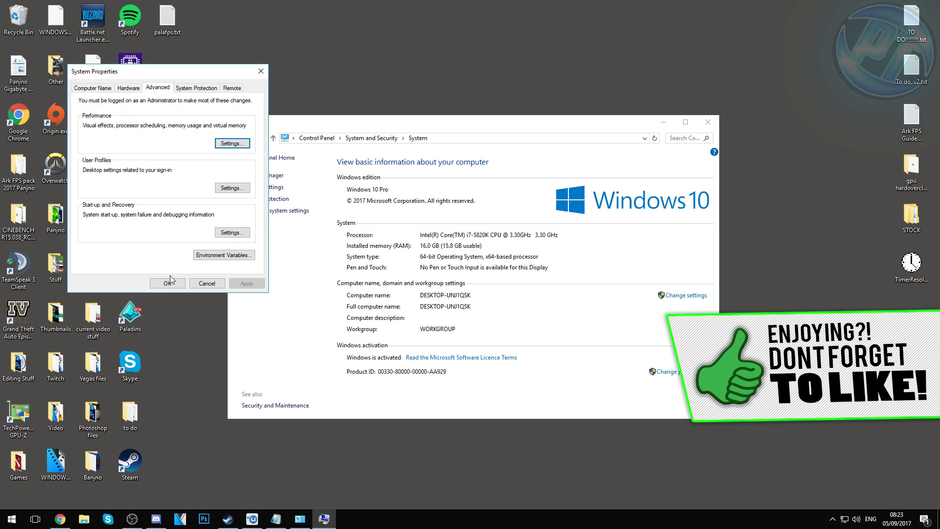
click(168, 283)
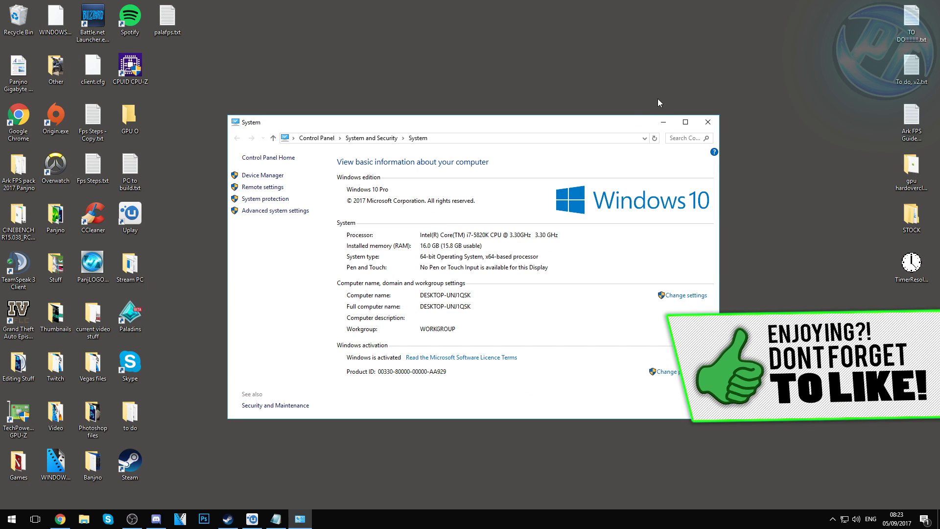
click(663, 122)
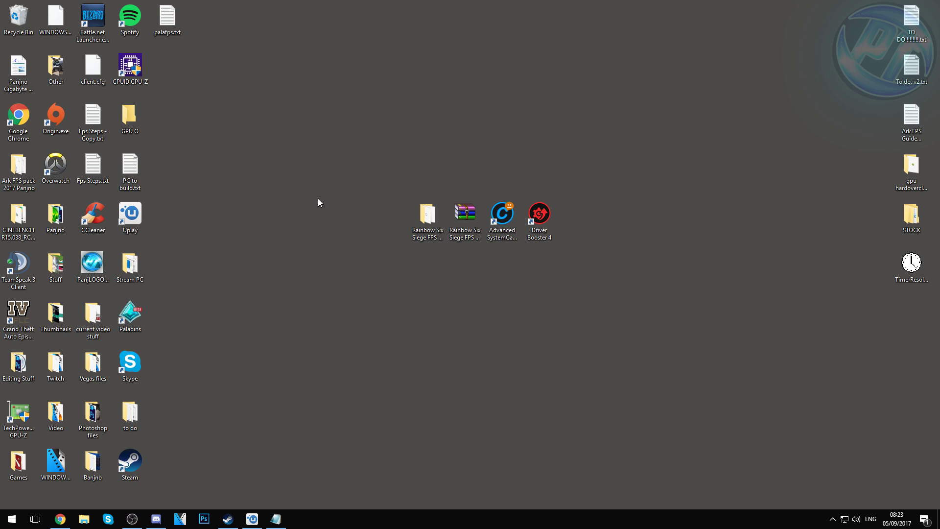
Open the Gaming section of Windows Settings and turn off recording game clips, screenshots and broadcasts using Game bar
click(11, 520)
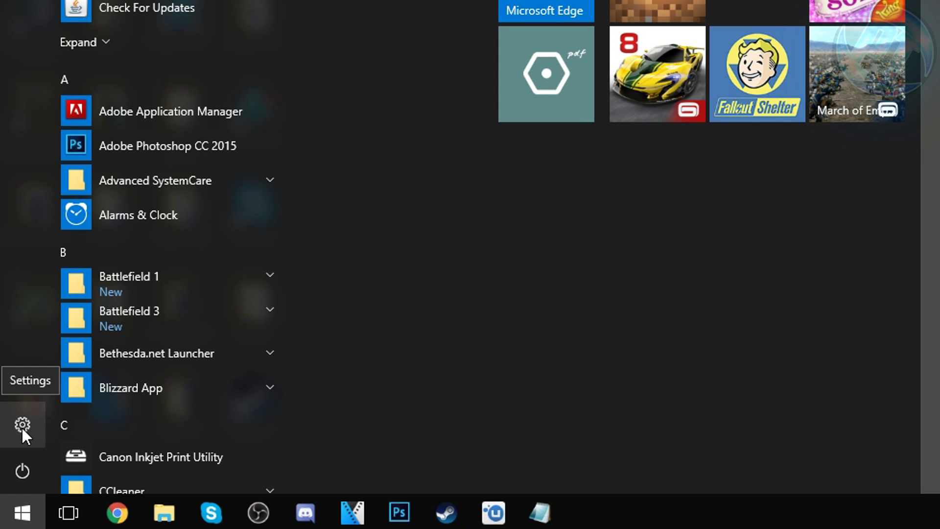
click(25, 421)
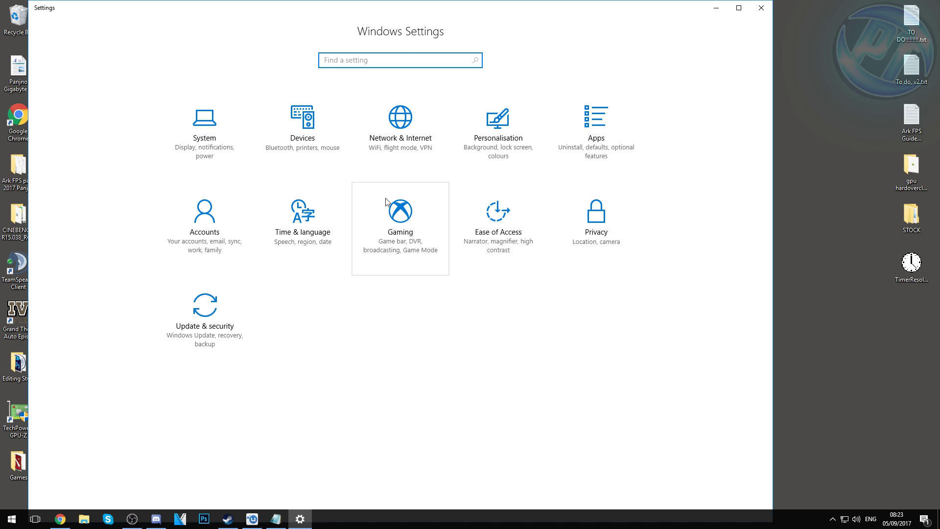
click(401, 222)
click(164, 100)
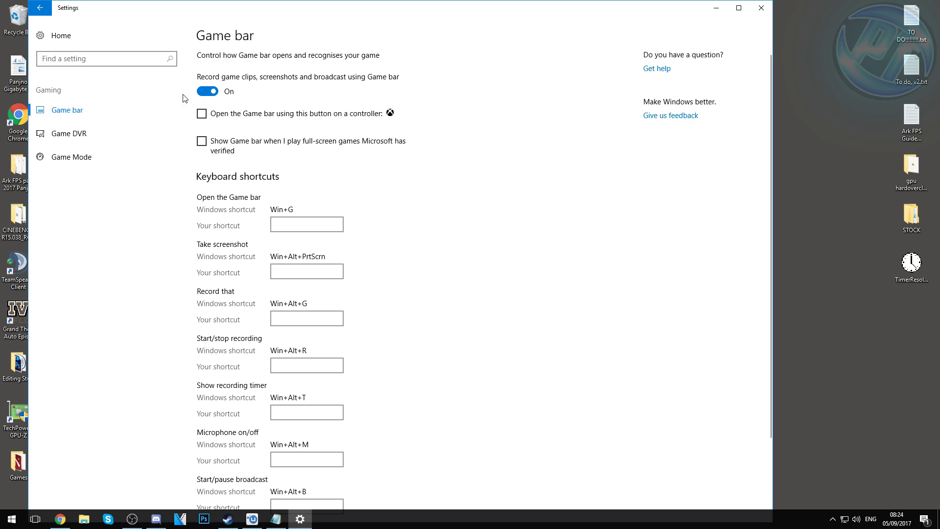
click(212, 94)
scroll(262, 218, down, 3)
scroll(219, 201, up, 3)
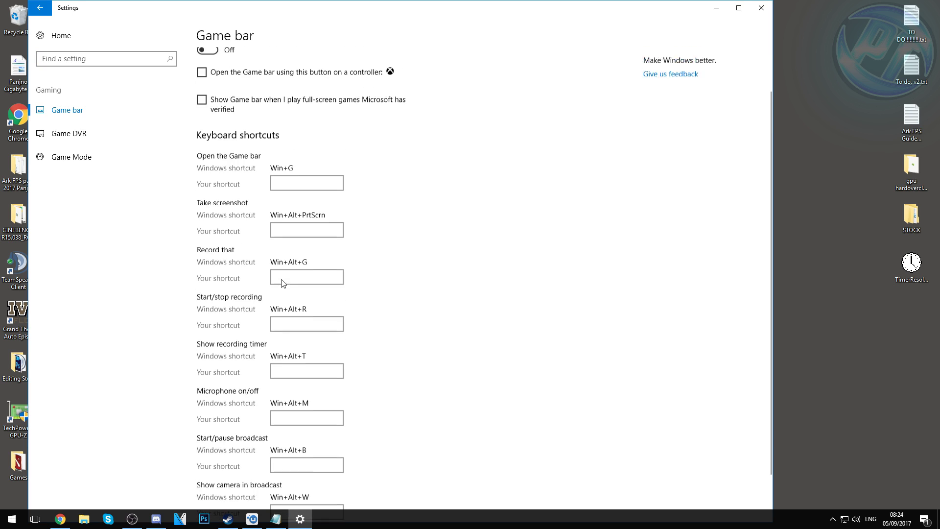
Turn off Record in the background while I'm playing a game in the Game DVR settings and review the remaining recording options
click(88, 136)
click(210, 217)
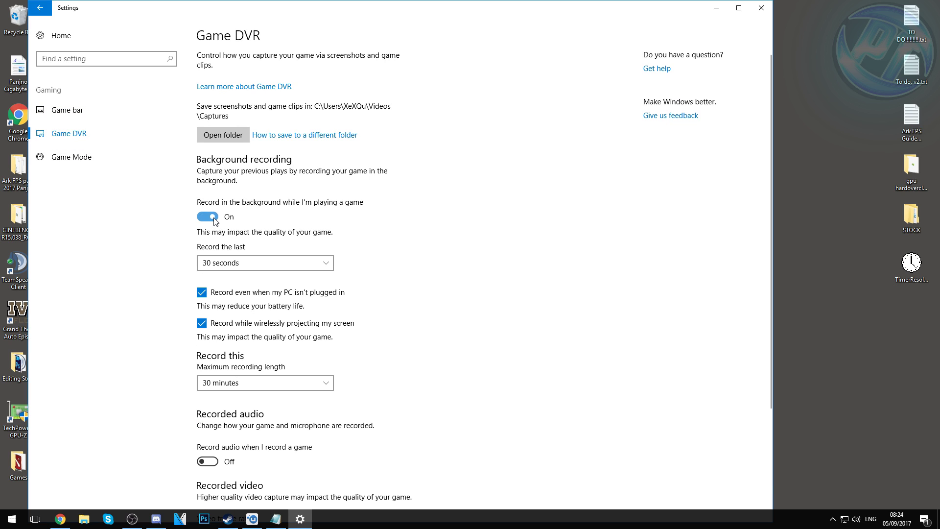
click(214, 219)
scroll(213, 223, down, 1)
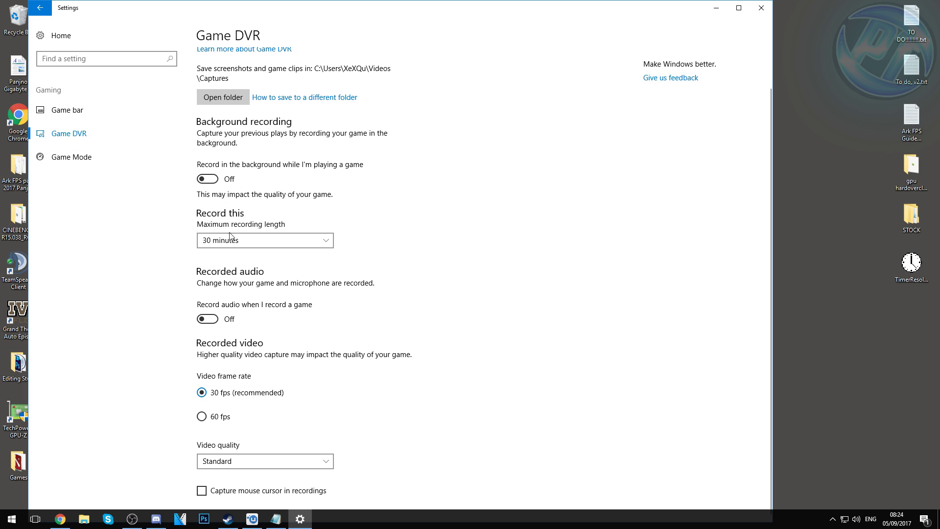
scroll(236, 221, up, 1)
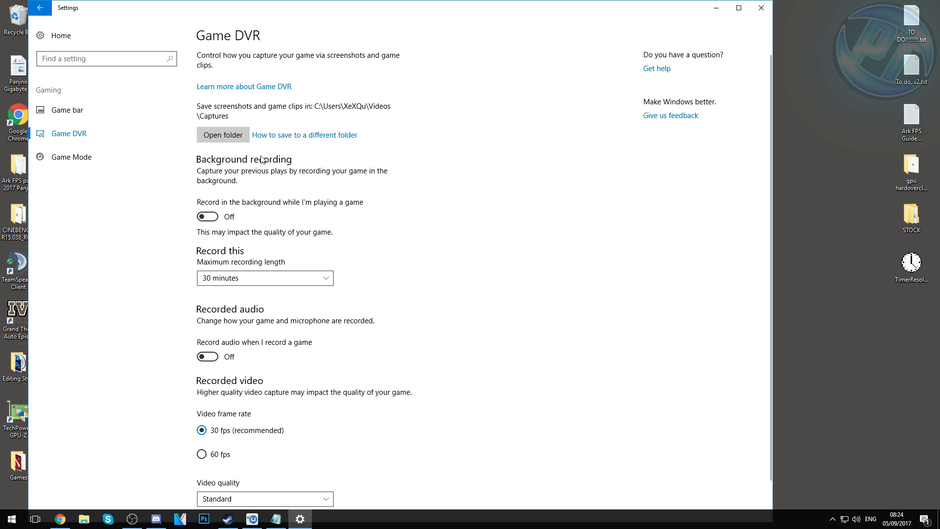
scroll(230, 154, down, 1)
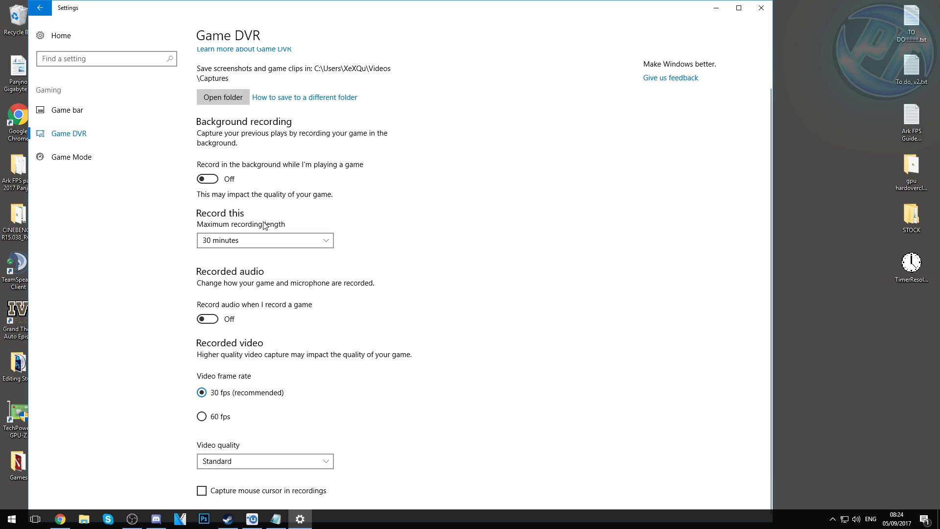
Toggle Use Game Mode on and off in the Game Mode settings, and close Windows Settings
click(81, 161)
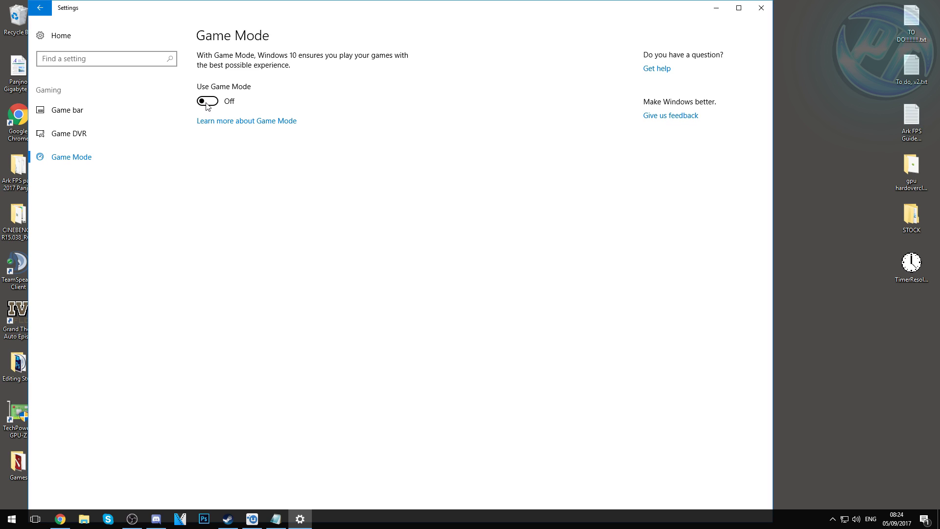
click(207, 102)
click(213, 103)
click(207, 104)
click(208, 102)
click(761, 7)
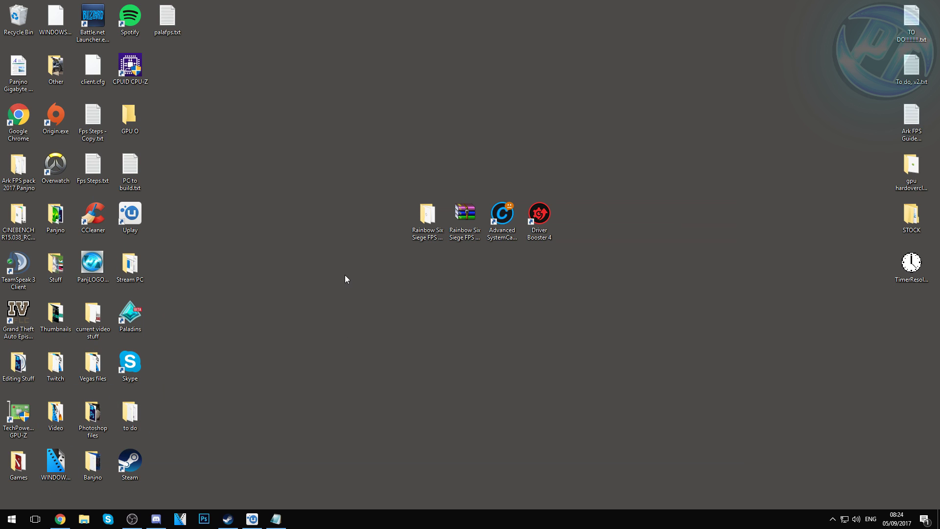
Search Windows for "msconfig", open System Configuration and show the advanced boot options for Windows 10
click(12, 519)
text(m)
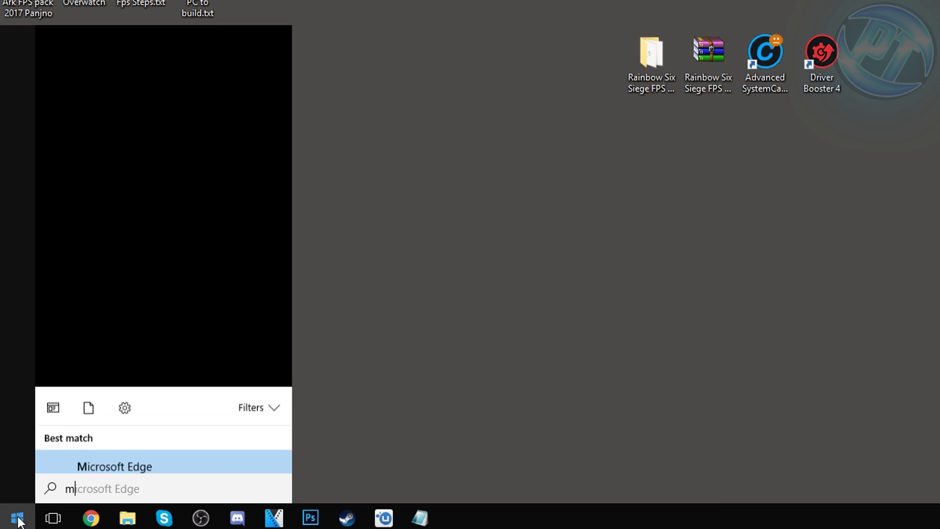
text(sconfig)
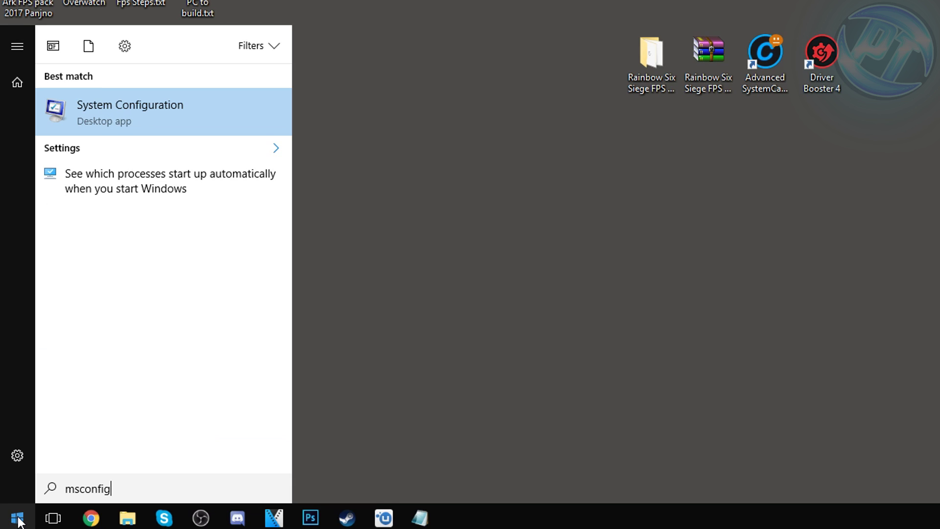
key(Return)
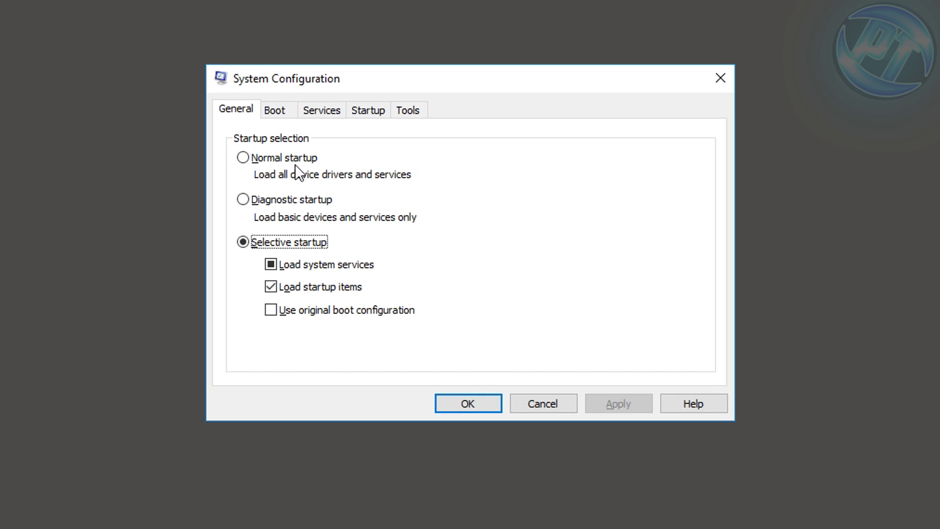
click(283, 111)
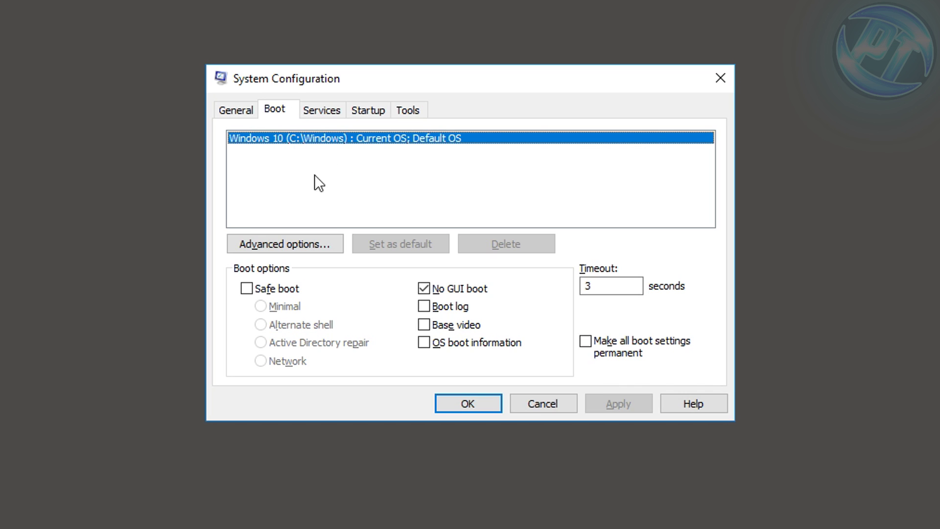
click(281, 245)
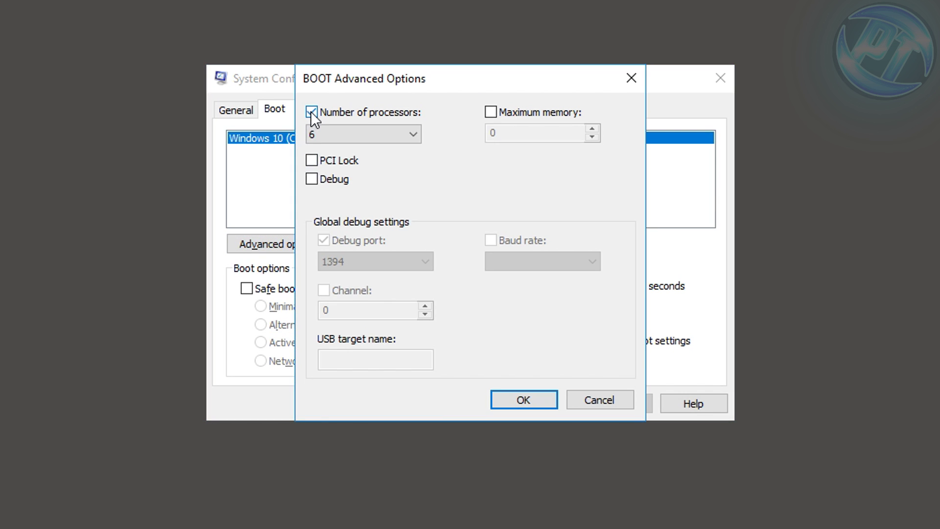
Set the number of processors to 6 in the advanced boot options and accept the setting
click(348, 134)
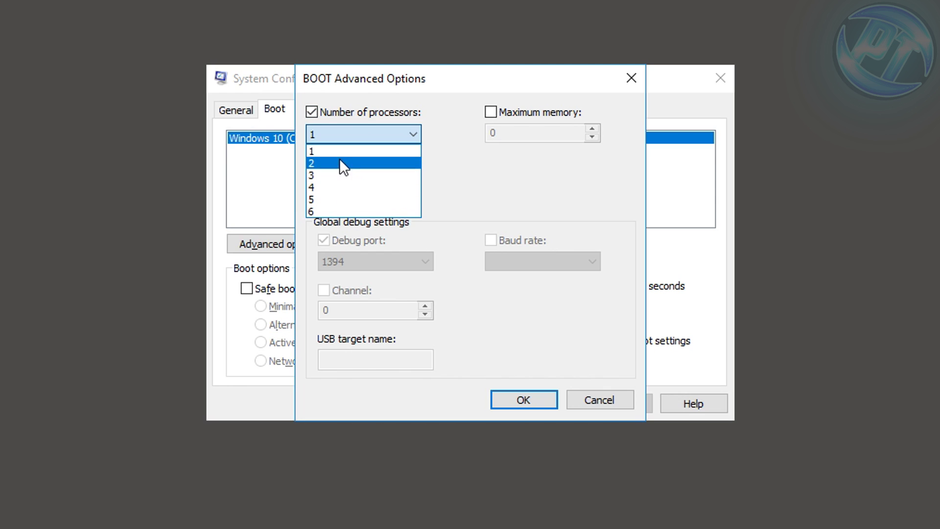
click(328, 211)
click(342, 139)
click(331, 212)
click(357, 134)
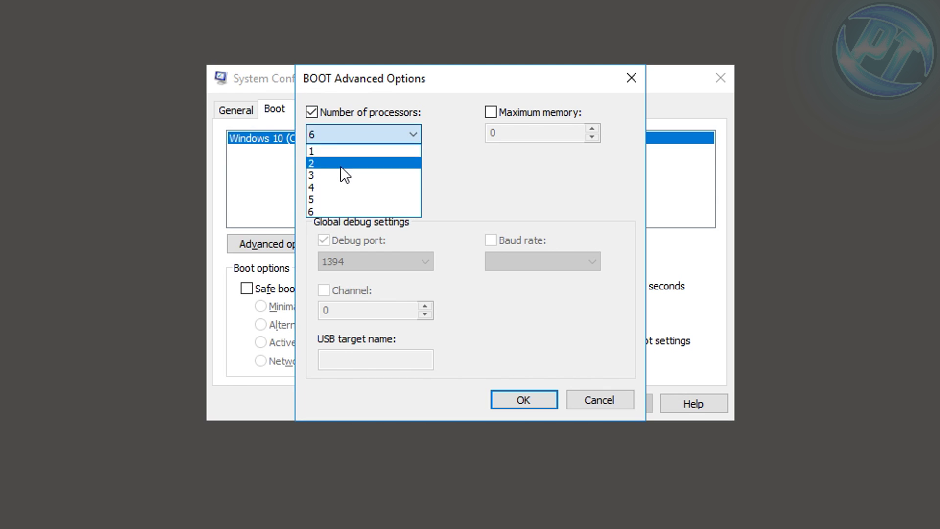
click(330, 209)
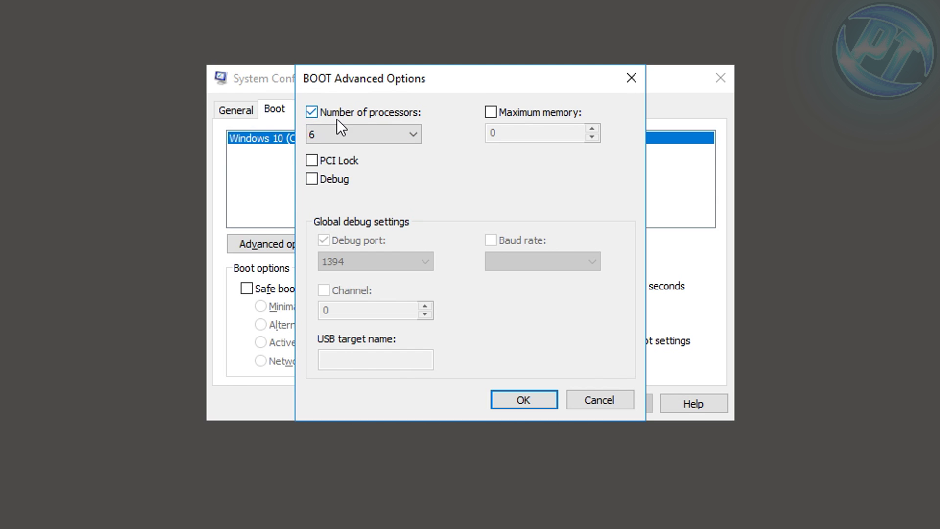
click(495, 400)
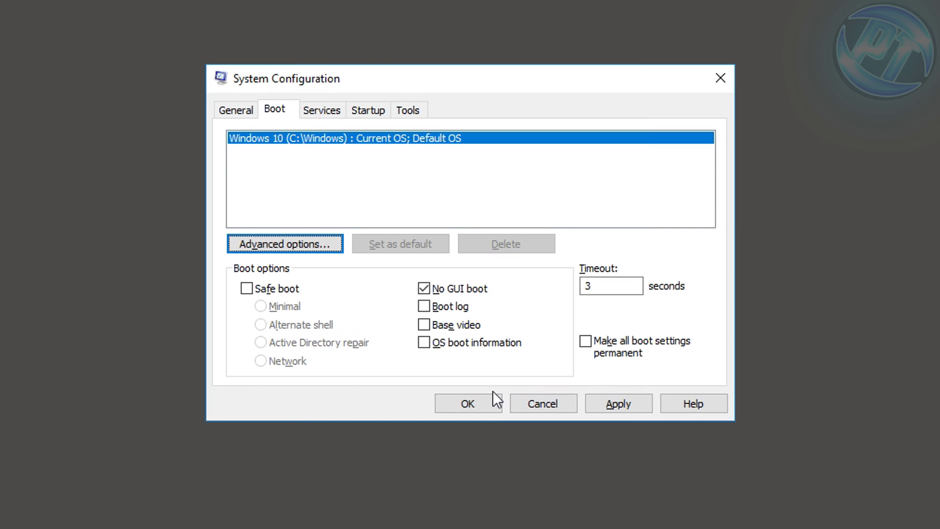
Apply the boot configuration changes and exit System Configuration without restarting
click(608, 407)
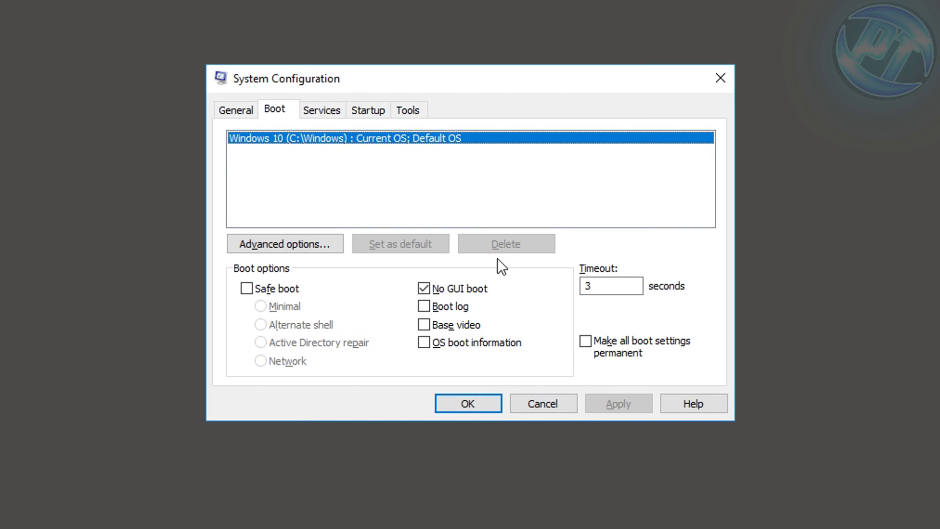
click(464, 404)
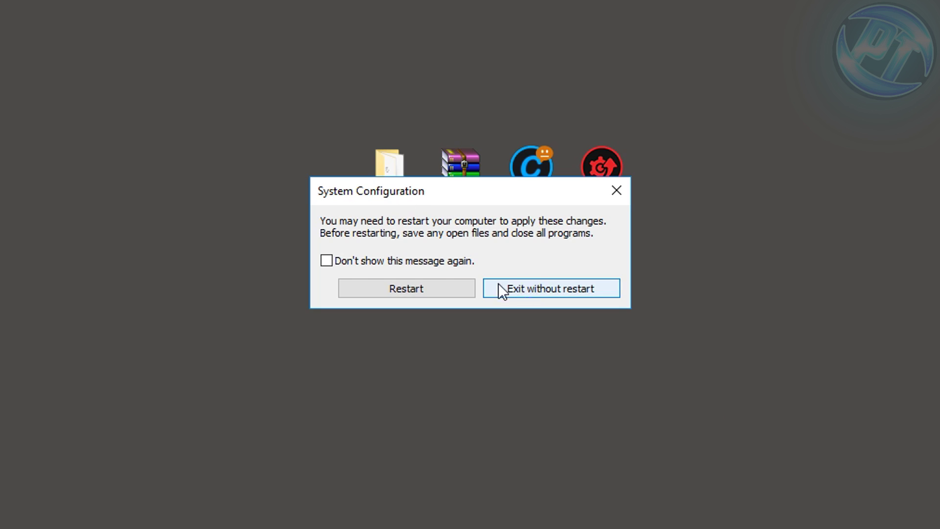
click(545, 289)
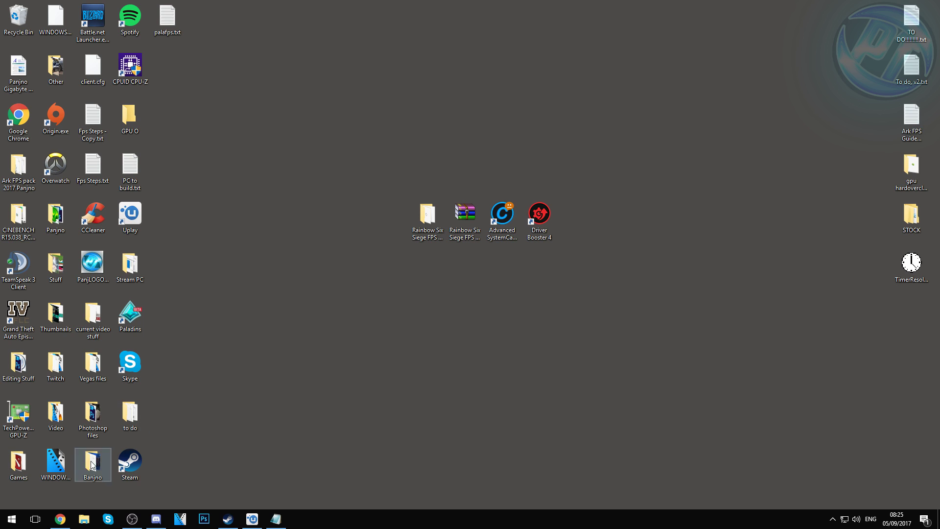
Search Windows for "services" and open the Services console
click(11, 519)
text(services)
key(Return)
Set the Superfetch service's startup type to Disabled, apply it and close its properties
scroll(360, 308, down, 7)
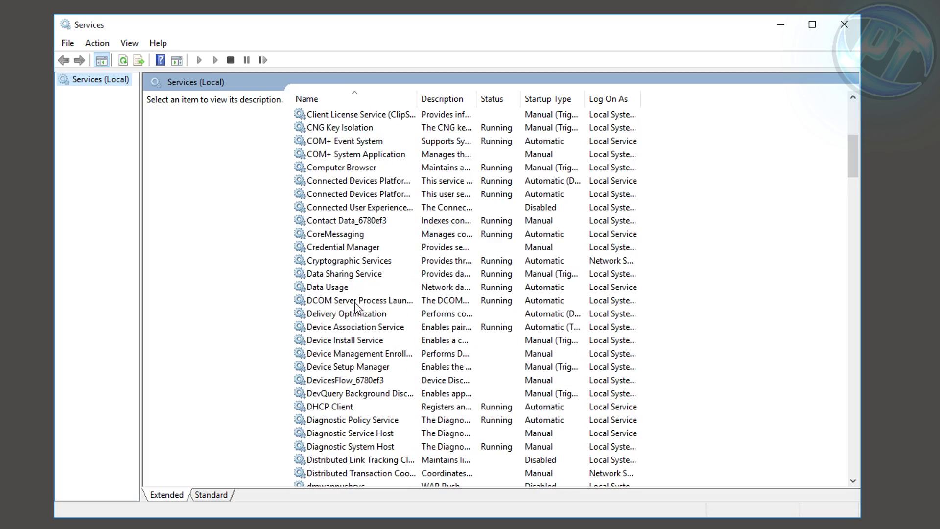
scroll(359, 307, down, 20)
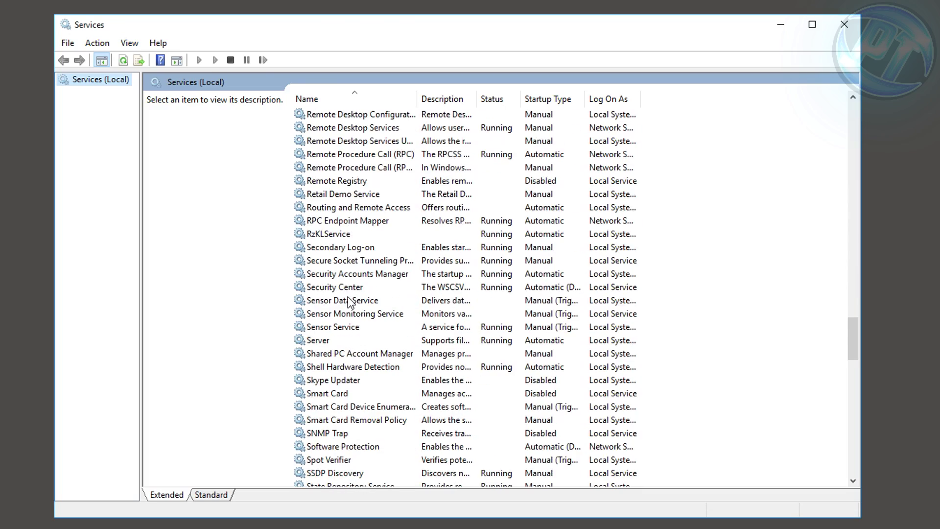
scroll(361, 326, down, 4)
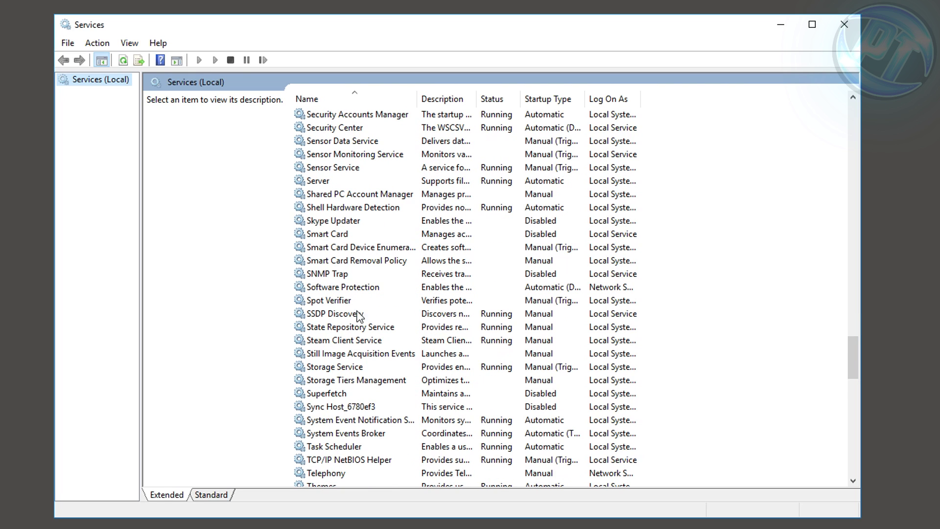
click(334, 395)
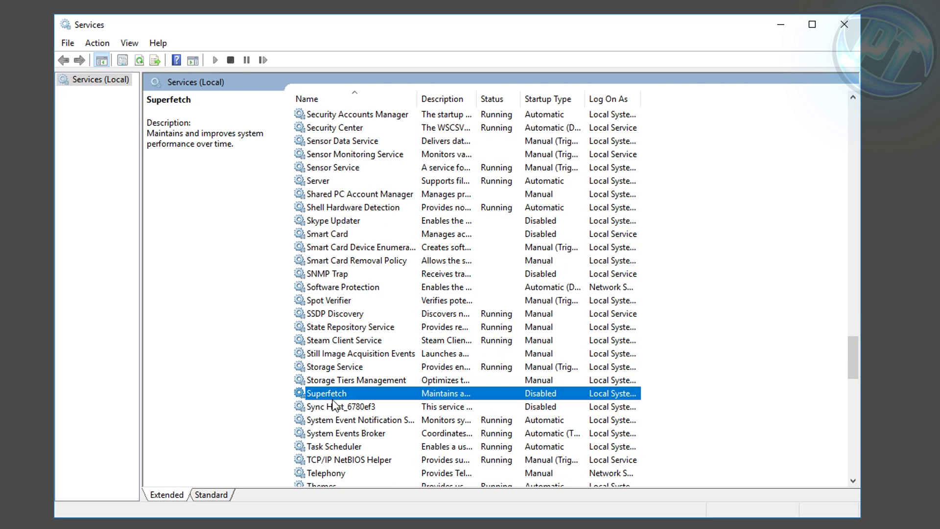
right_click(331, 396)
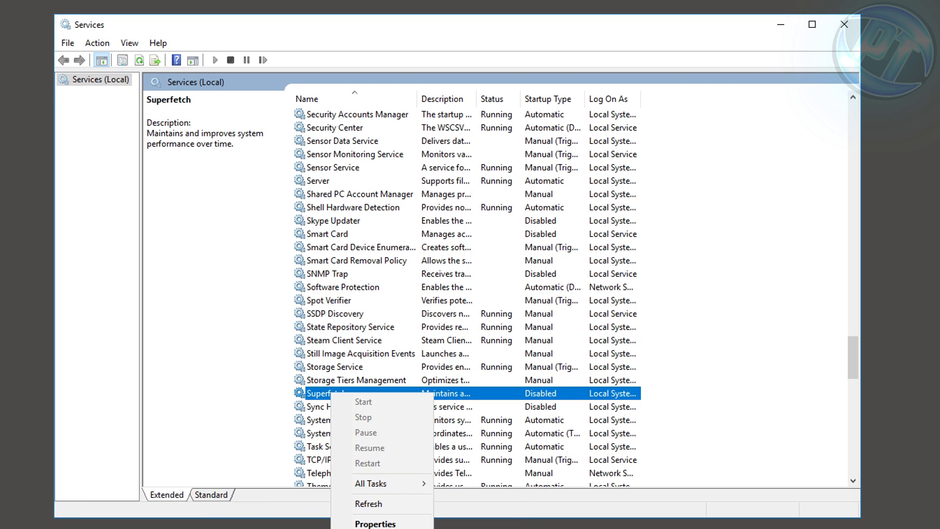
click(365, 521)
click(413, 262)
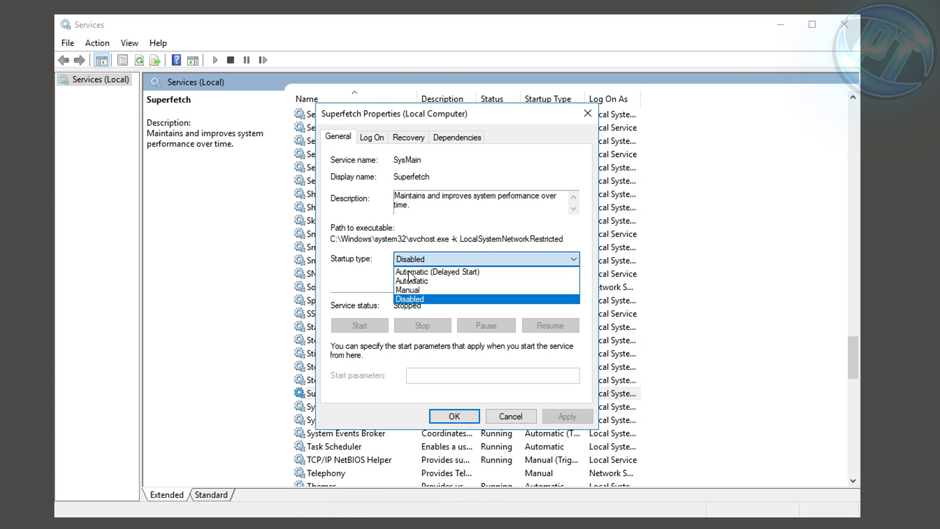
click(411, 307)
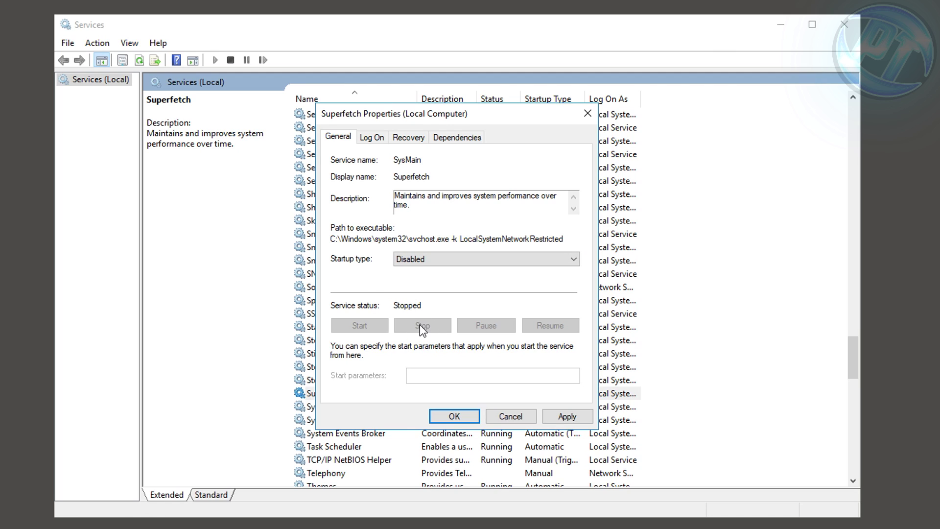
click(567, 416)
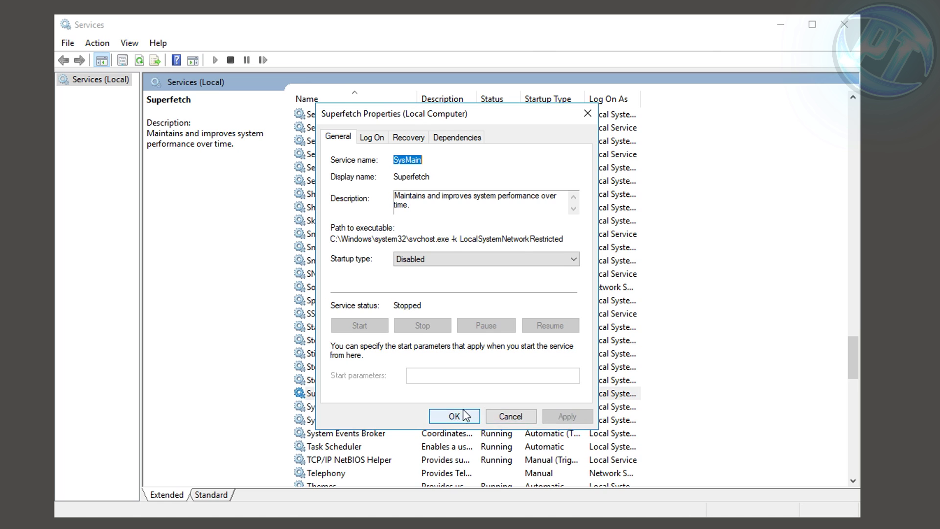
click(454, 417)
Go through the Xbox services, set Xbox Live Networking Service's startup type to Disabled, apply it and close Services
scroll(401, 351, down, 3)
scroll(384, 310, down, 18)
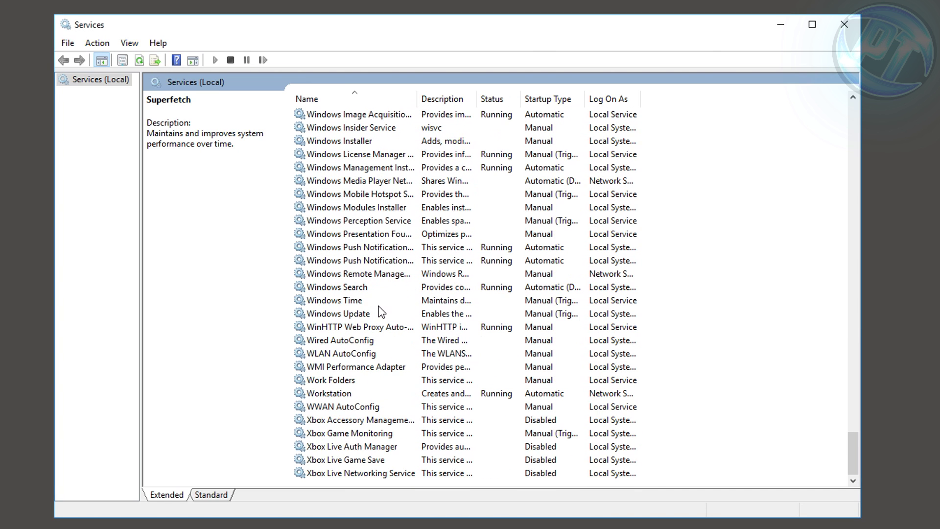
click(353, 422)
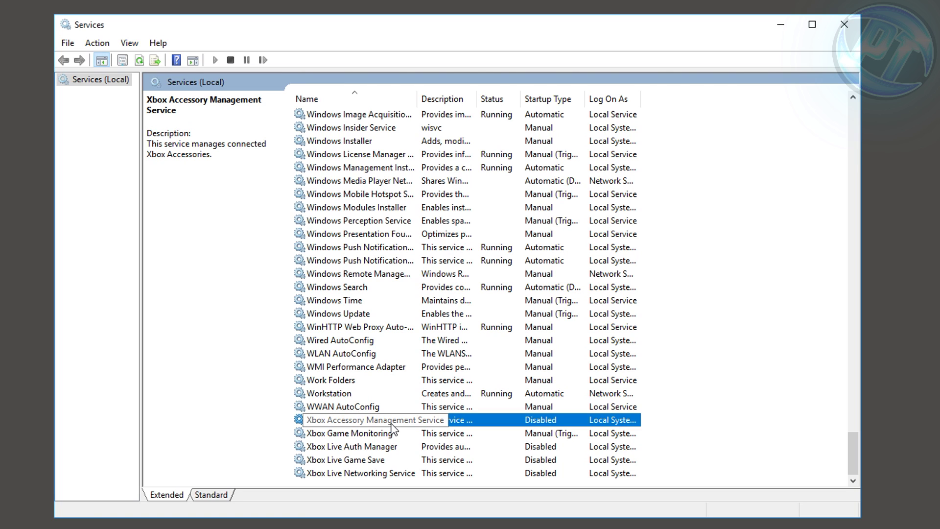
click(367, 448)
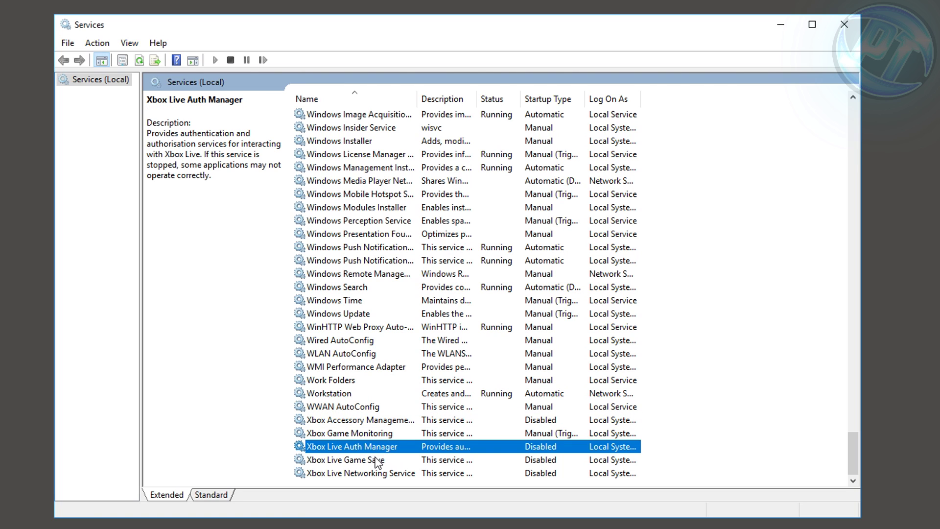
click(381, 460)
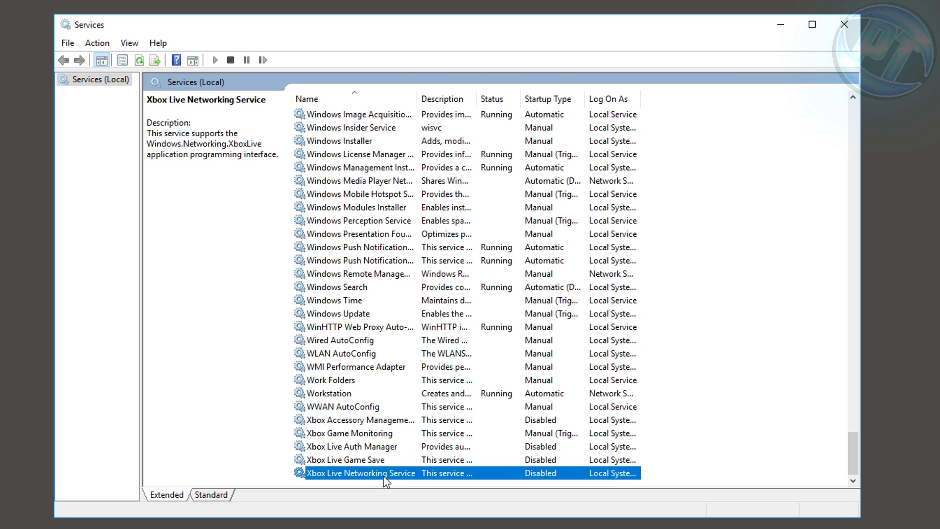
right_click(352, 471)
key(Return)
click(422, 259)
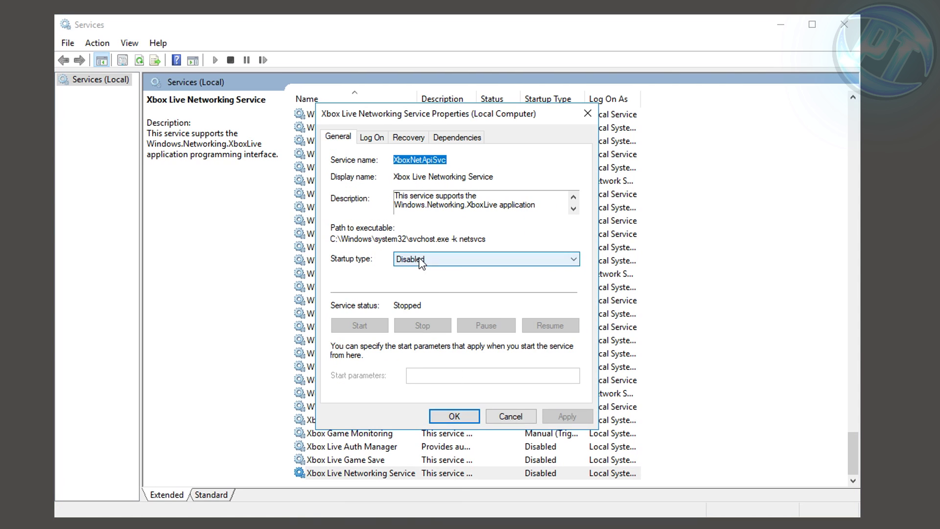
click(418, 299)
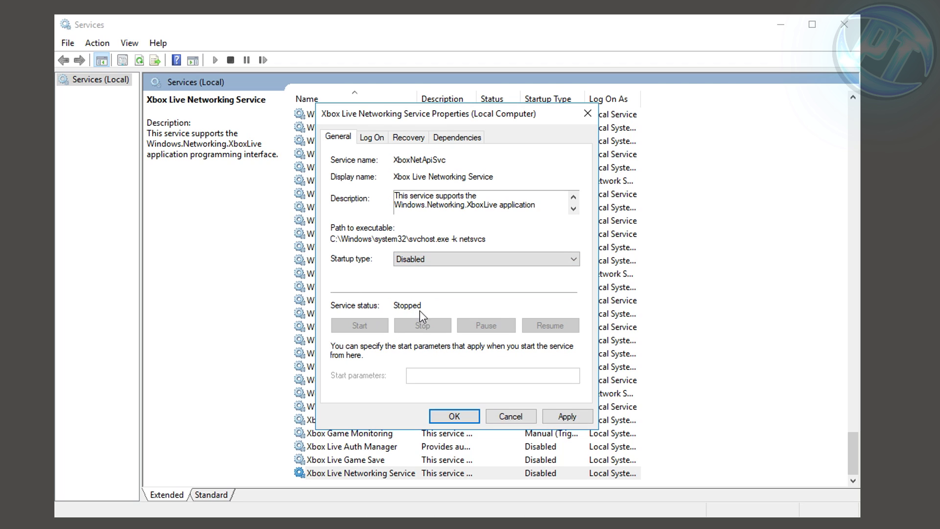
click(567, 416)
click(453, 417)
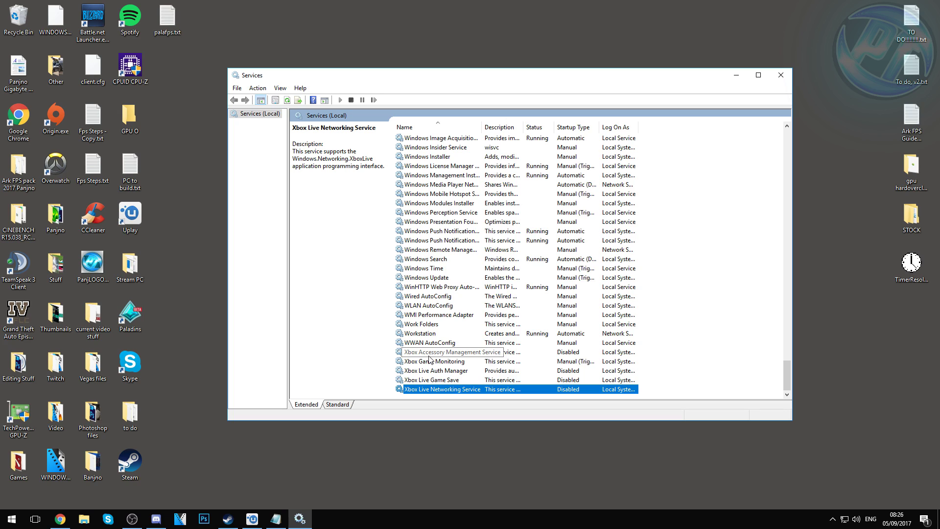
click(780, 75)
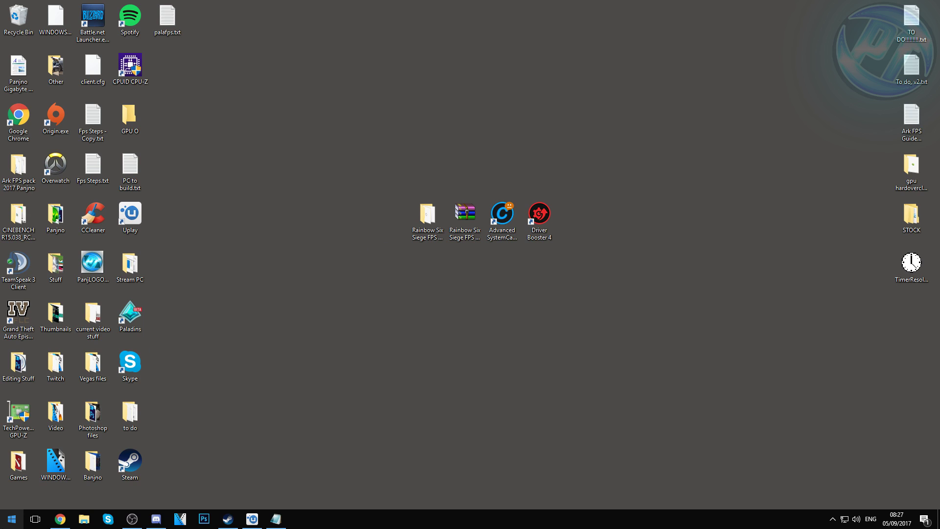
Search Windows for "%appdata%" and open the Roaming folder
click(11, 519)
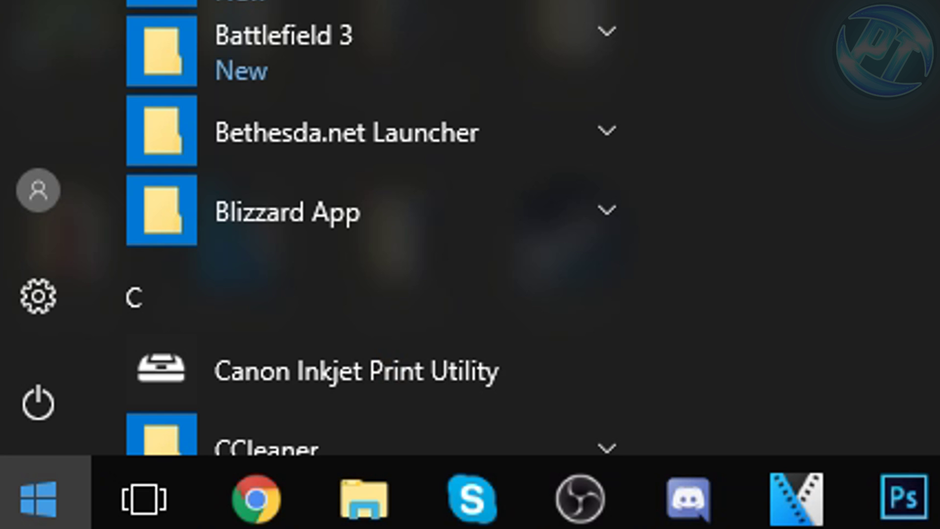
text(%ap)
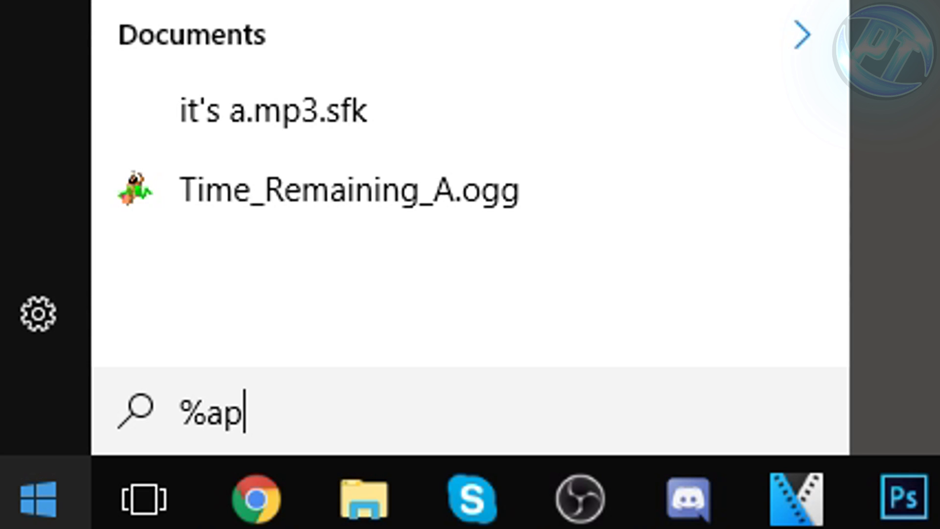
text(pdata%)
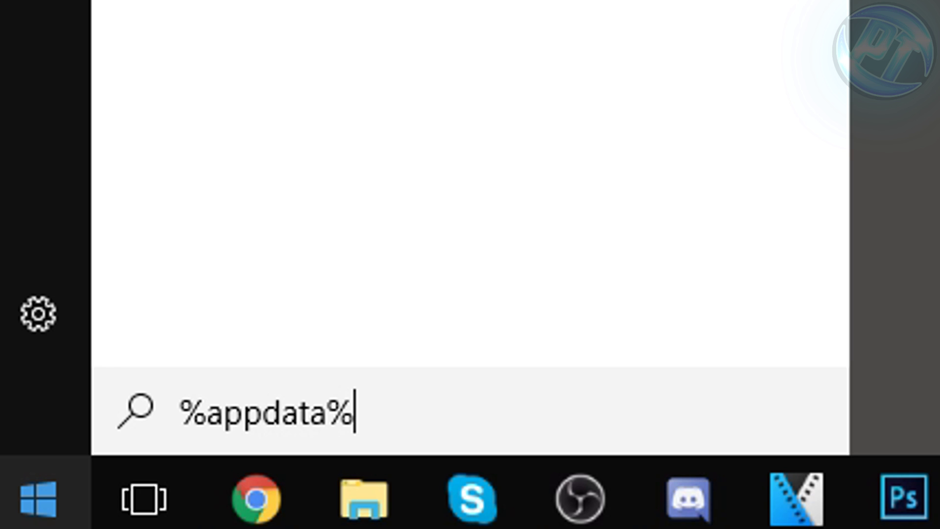
key(Return)
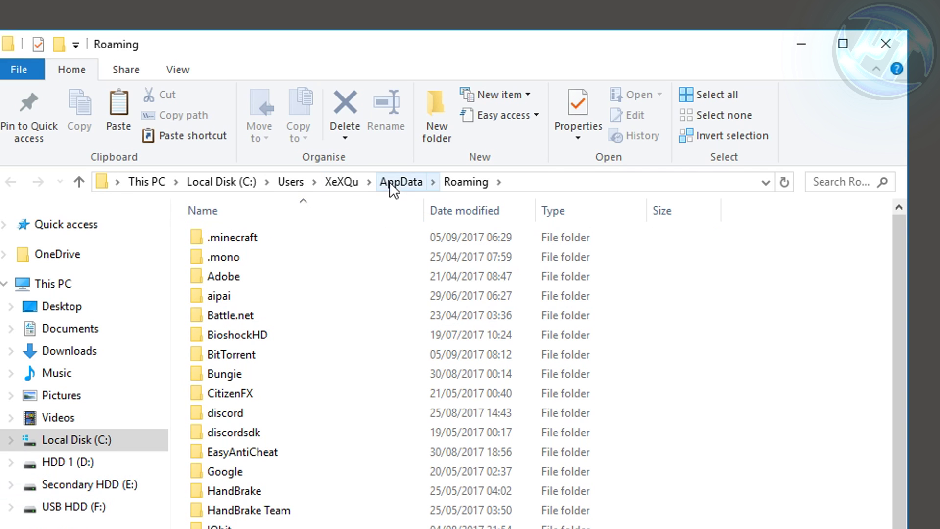
Go up to the AppData folder and open the Temp folder inside Local
click(402, 182)
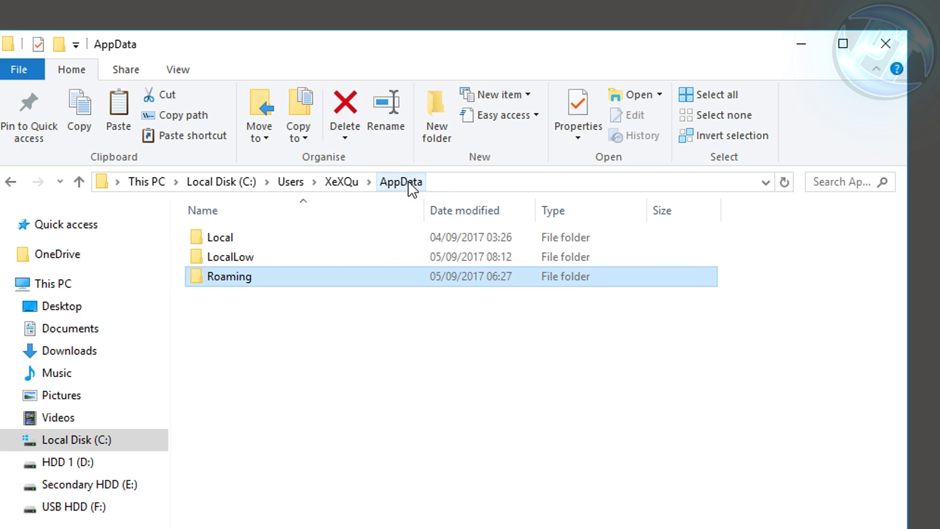
double_click(252, 239)
scroll(252, 243, down, 10)
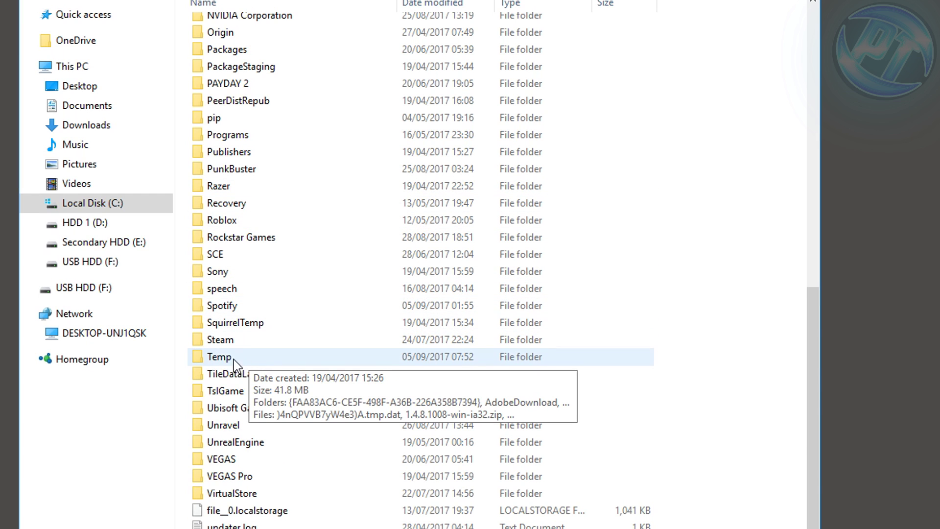
click(237, 360)
double_click(237, 360)
Delete everything in the Temp folder, skipping all files and folders that are in use
drag(291, 149, 353, 470)
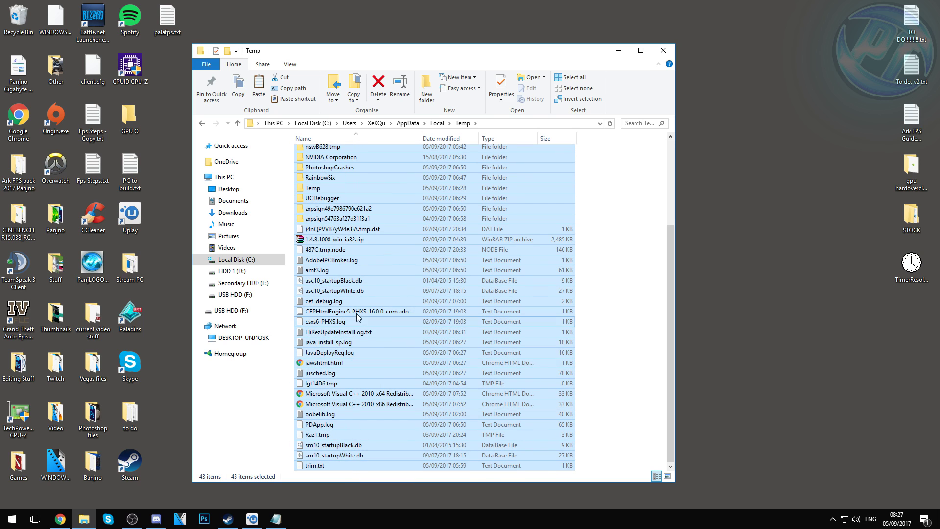
right_click(310, 254)
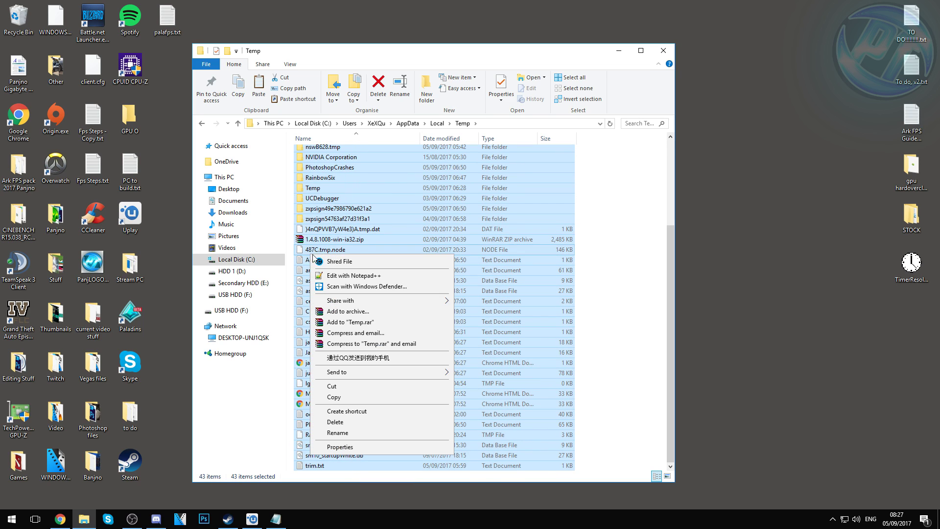
click(335, 422)
click(502, 268)
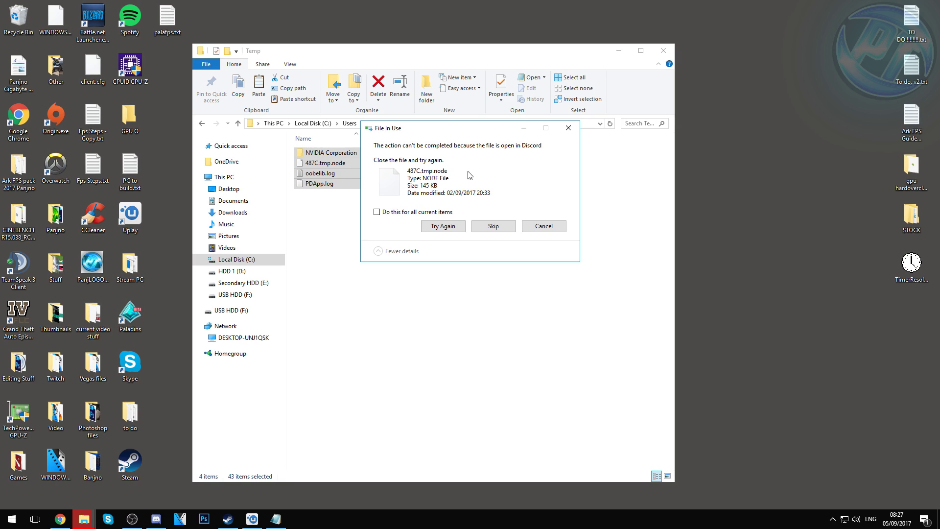
click(381, 212)
click(494, 227)
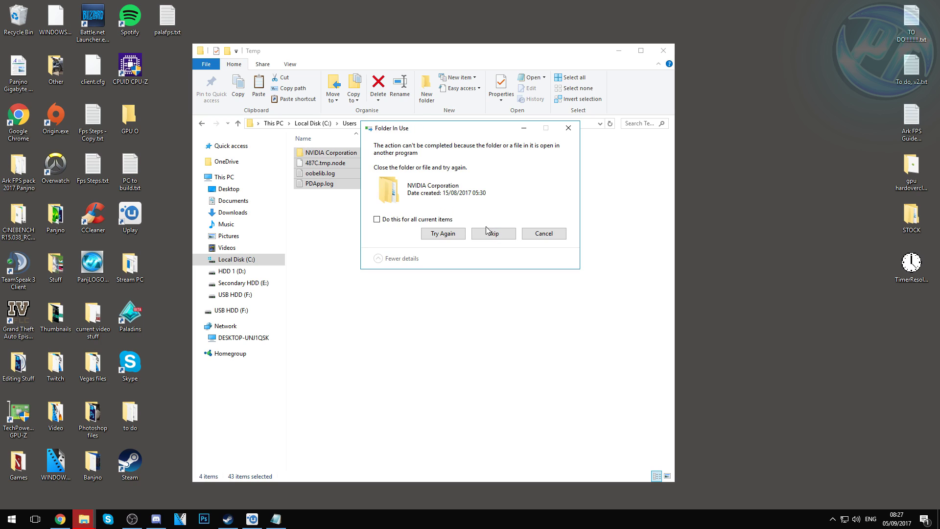
click(409, 217)
click(495, 234)
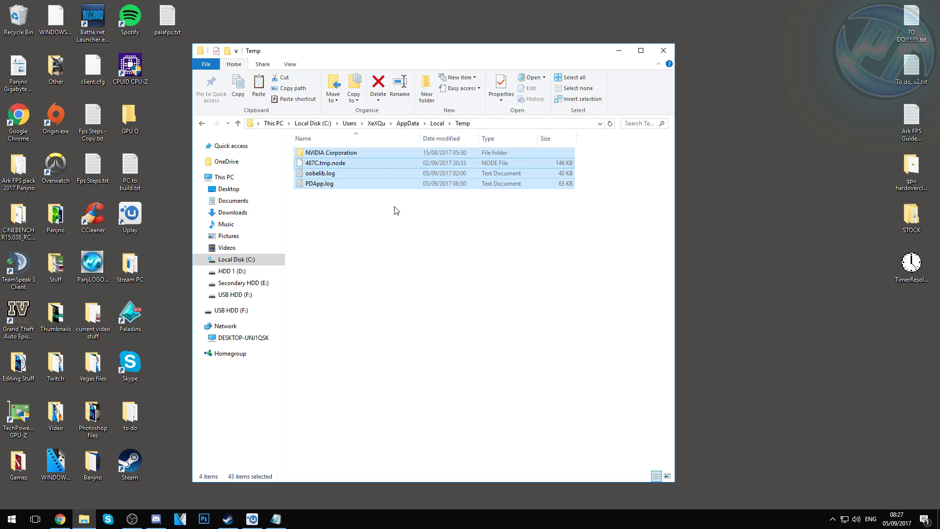
click(400, 213)
drag(361, 221, 329, 162)
click(347, 198)
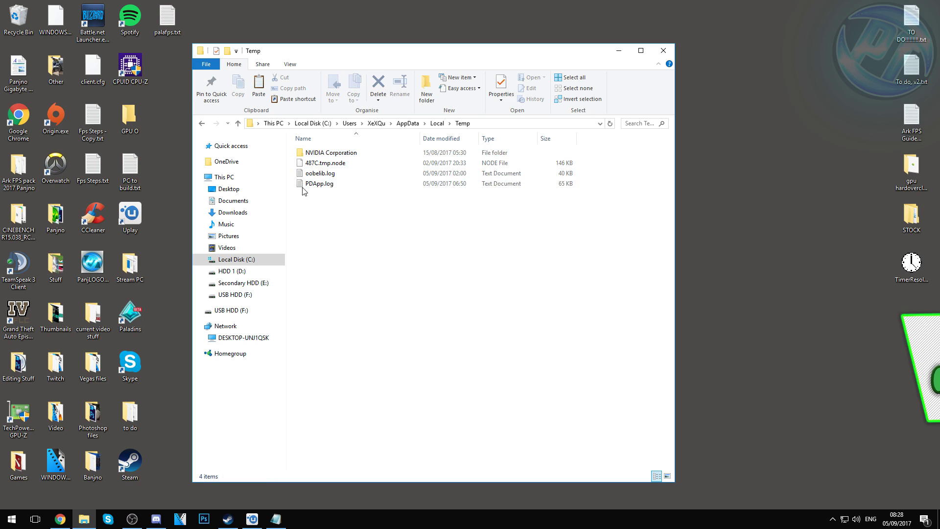
Close the Temp folder and open the Windows Prefetch folder by running "prefetch" from the Run dialog
click(664, 53)
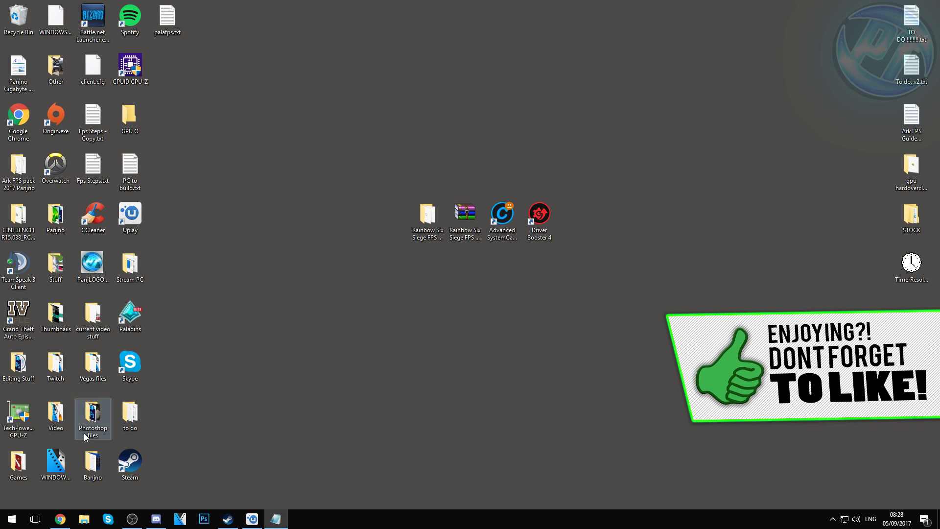
click(22, 518)
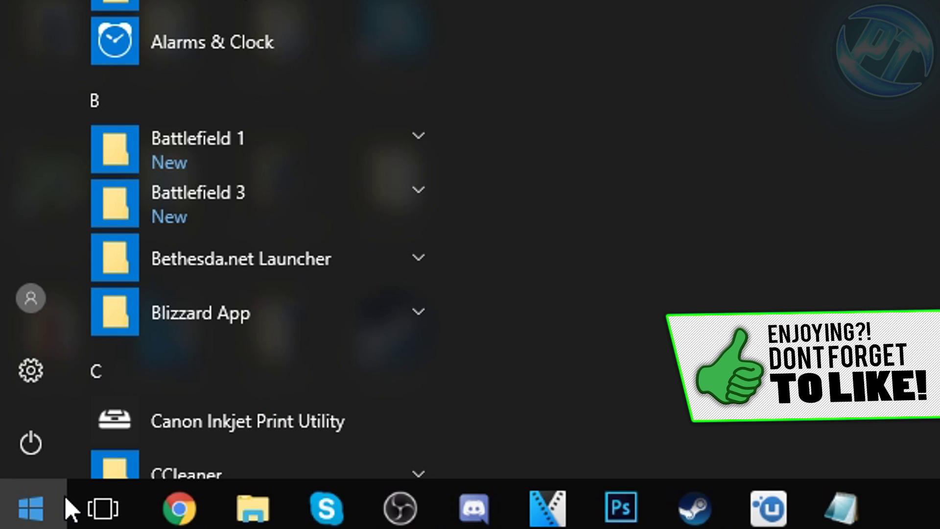
text(run)
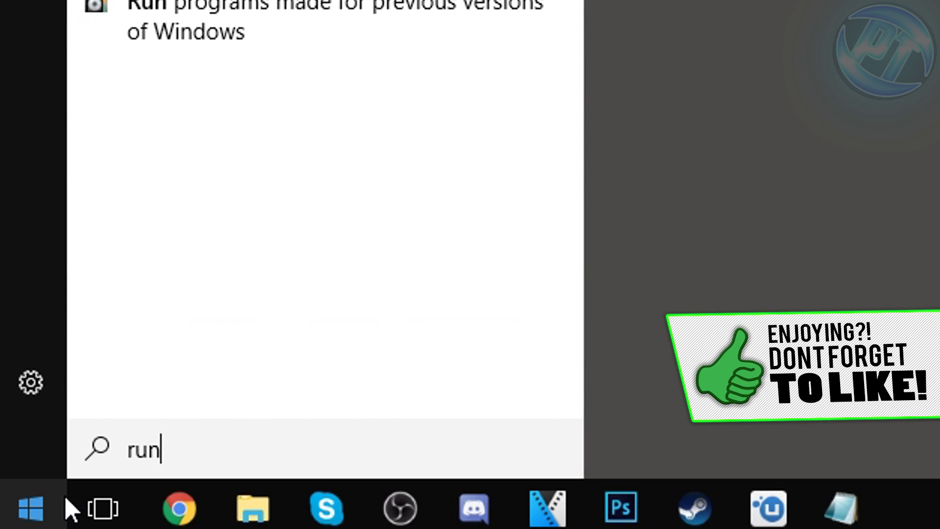
key(Return)
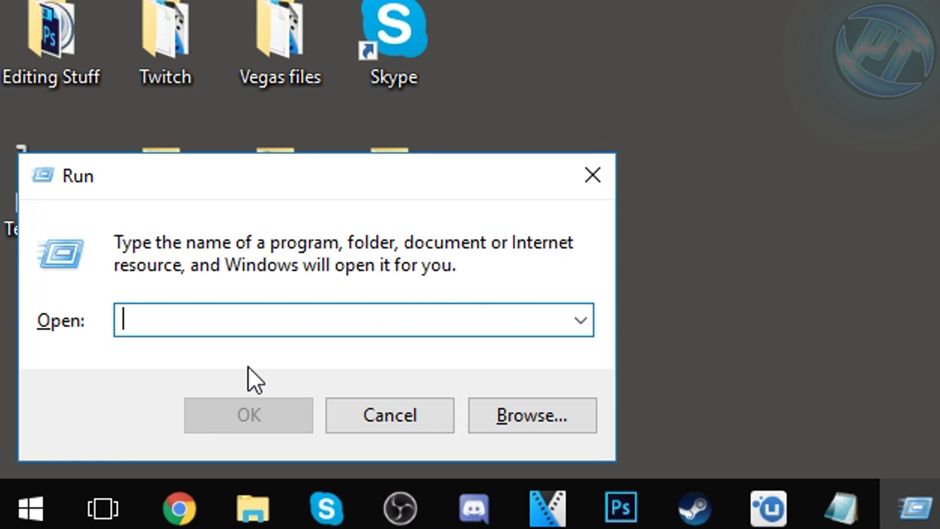
text(prefetch)
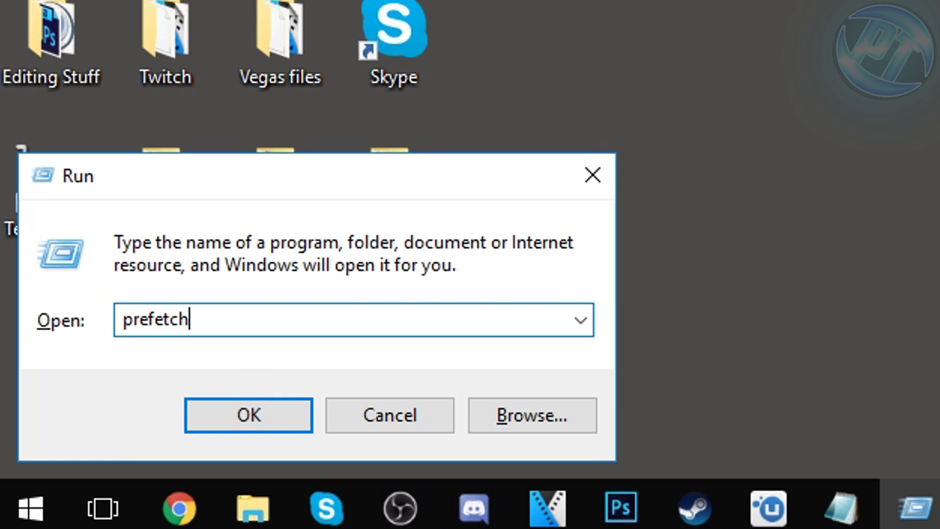
key(Return)
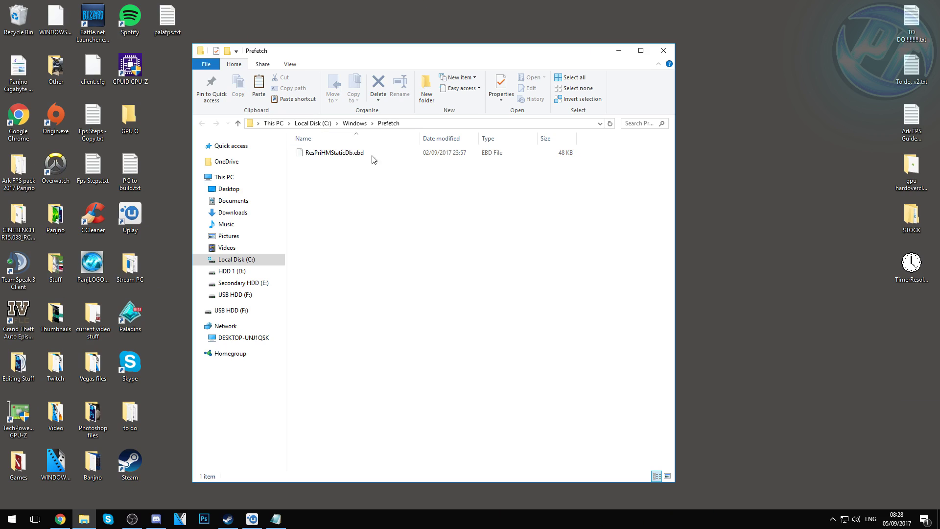
Delete ResPriHMStaticDb.ebd from the Prefetch folder, confirm the deletion and close the folder
drag(292, 154, 360, 217)
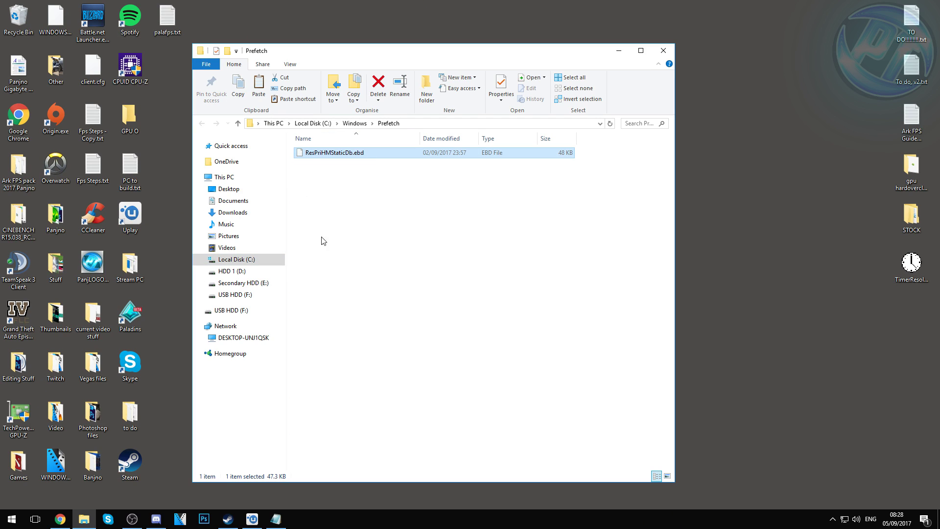
right_click(336, 153)
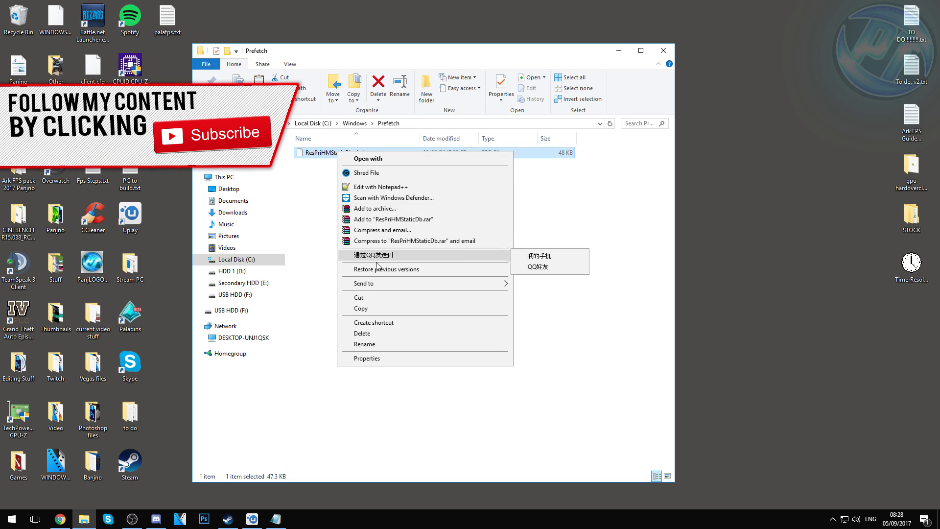
click(372, 334)
click(508, 299)
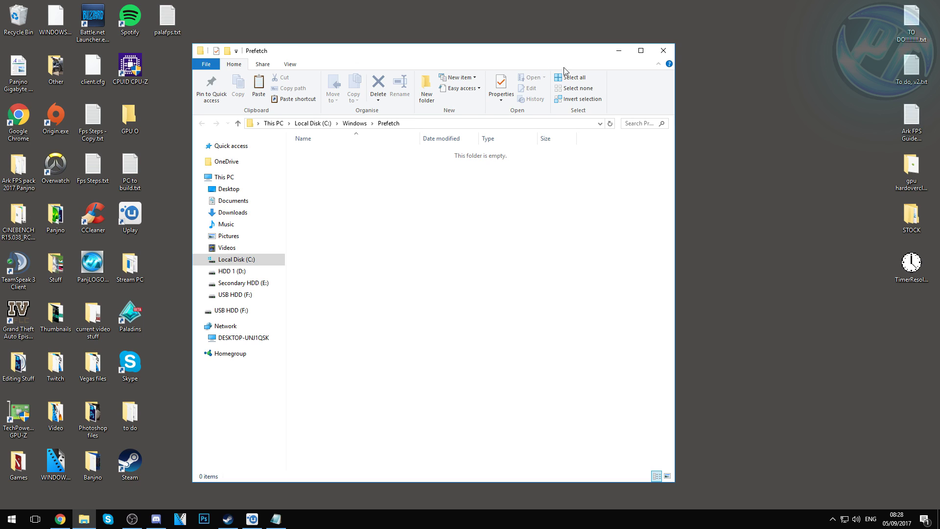
click(658, 52)
Empty the Recycle Bin and confirm the permanent deletion
right_click(14, 17)
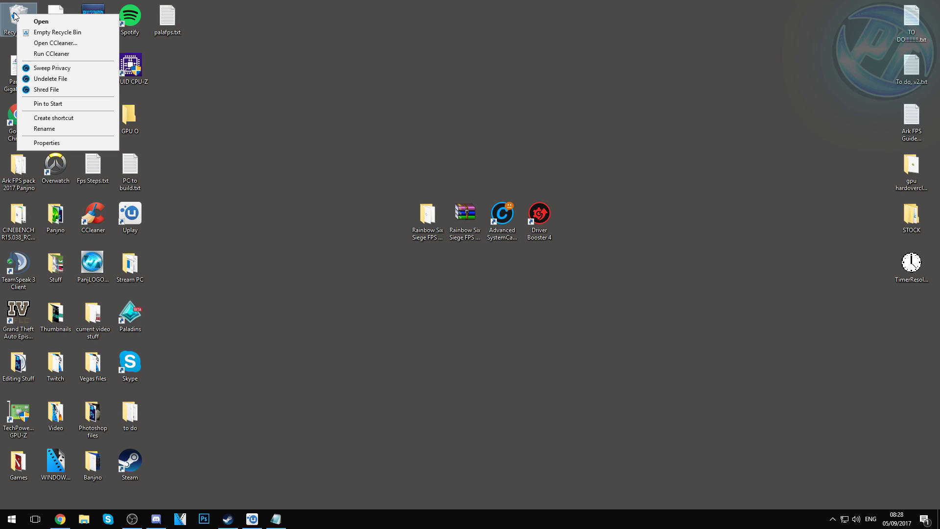
click(54, 32)
click(509, 270)
click(488, 145)
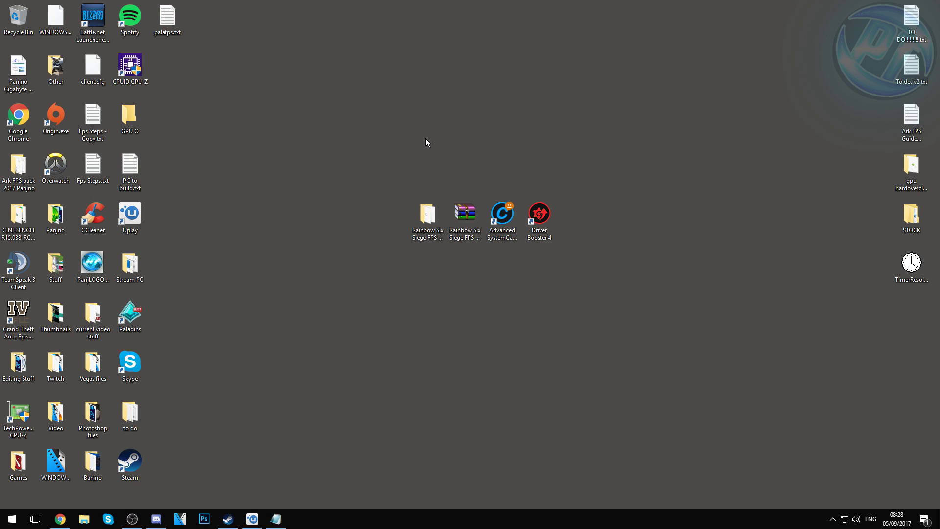
Install CCleaner v5.33 using ccsetup533.exe from the Rainbow Six Siege FPS pack folder, launch it and minimise the browser window that opens
double_click(419, 213)
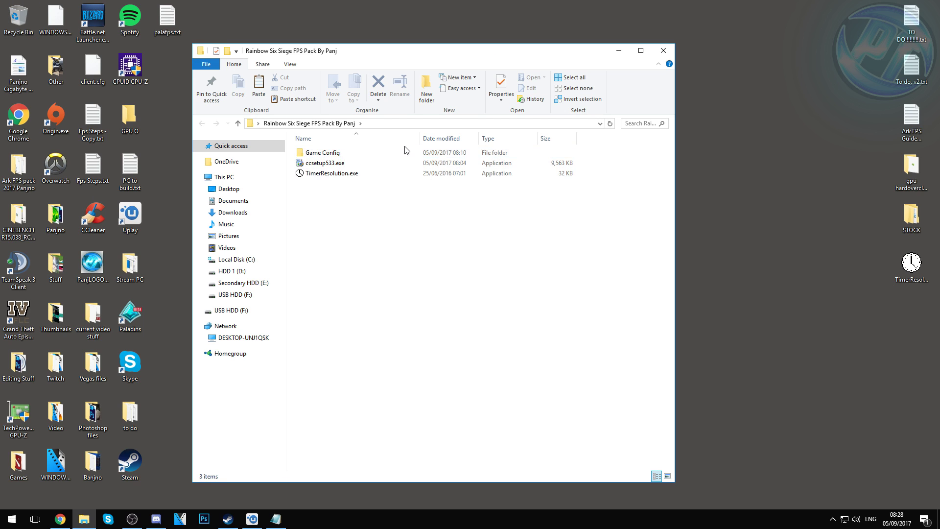
double_click(316, 167)
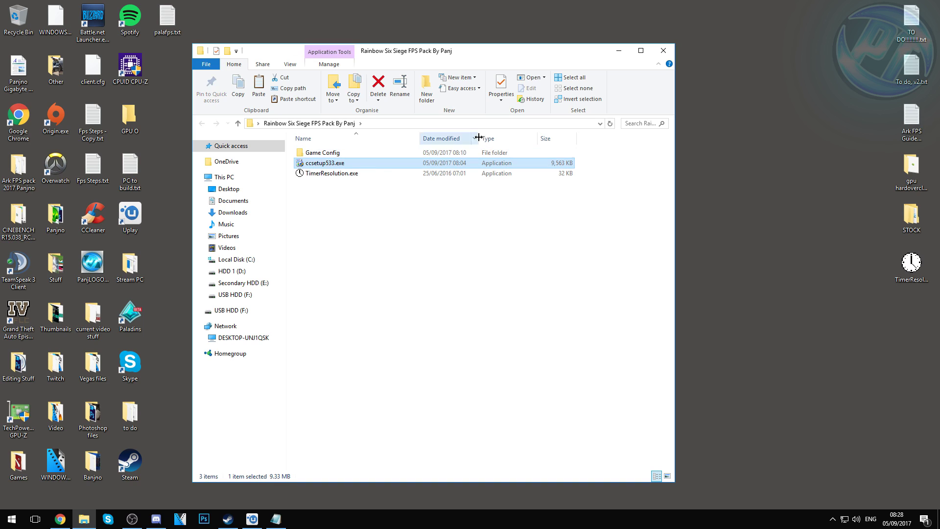
click(619, 50)
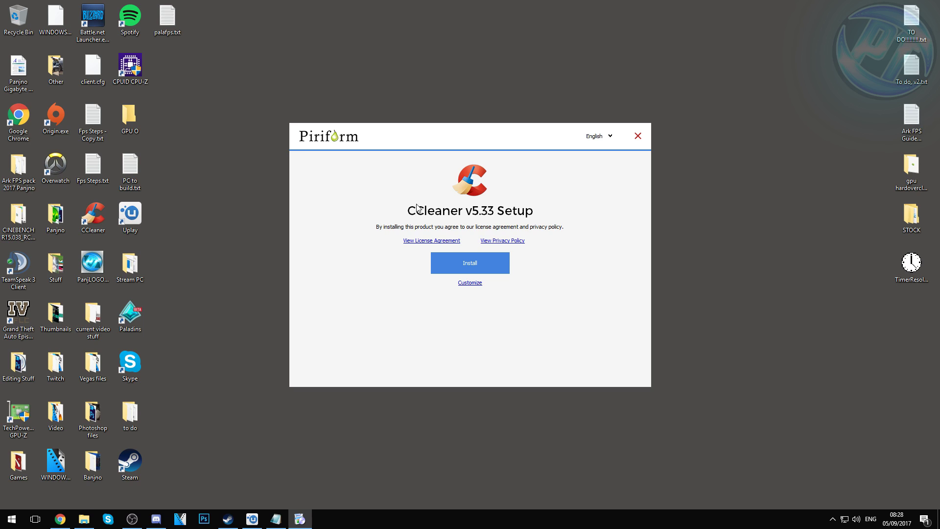
click(457, 260)
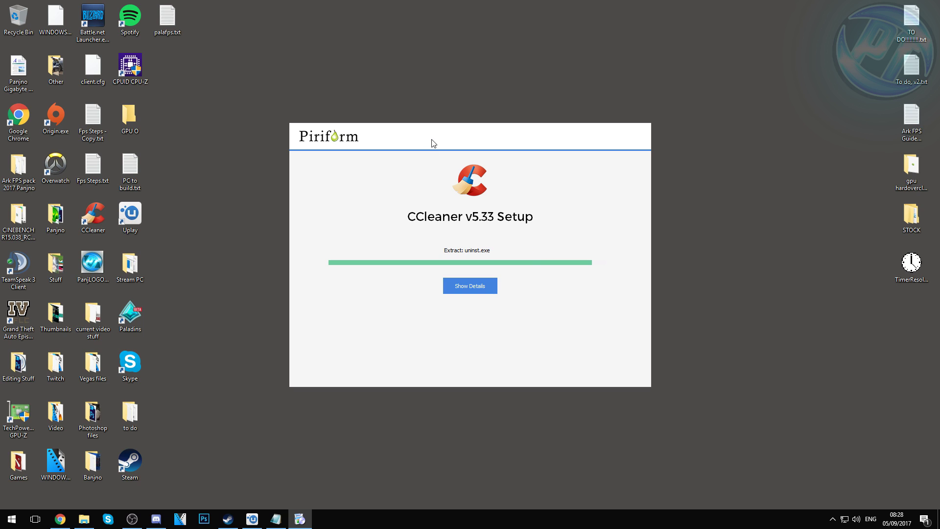
click(472, 265)
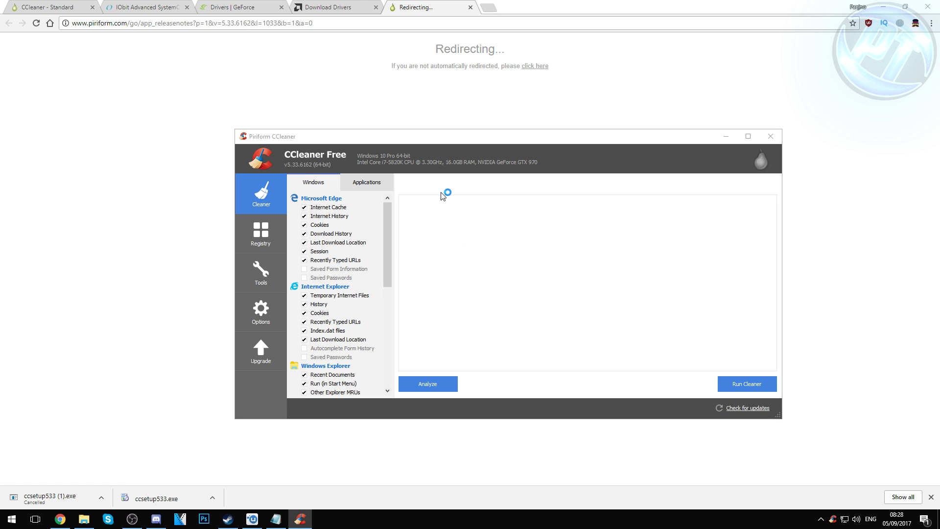
click(881, 10)
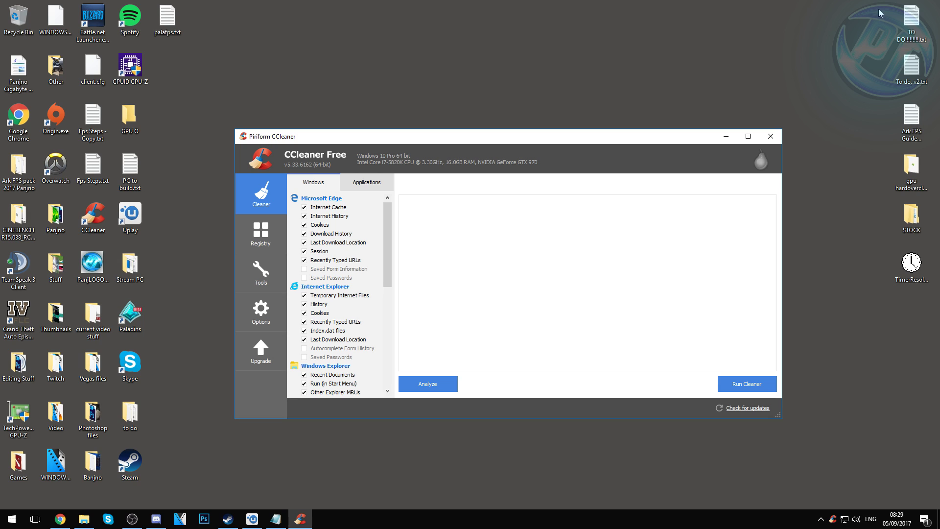
Analyze the system with the default cleaning items, run the cleaner while allowing Windows Explorer to be closed, and analyze again
drag(391, 140, 375, 128)
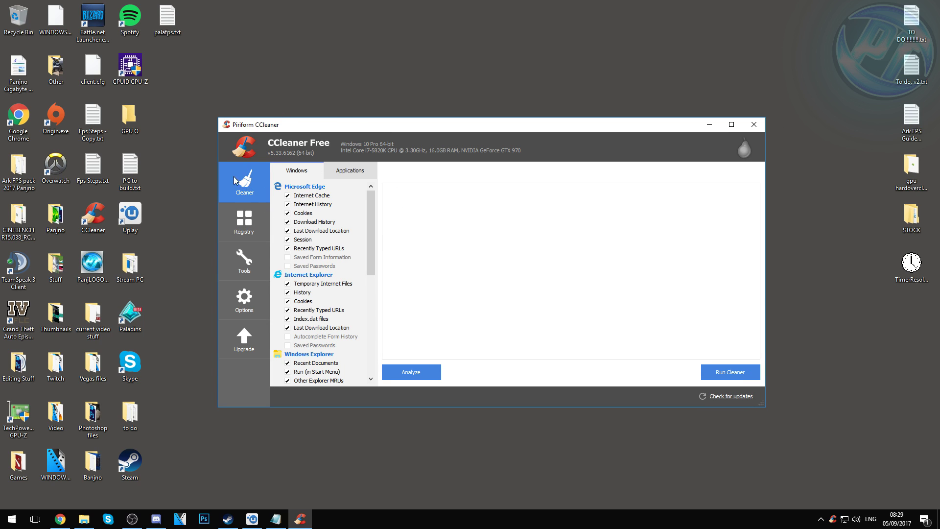
click(410, 374)
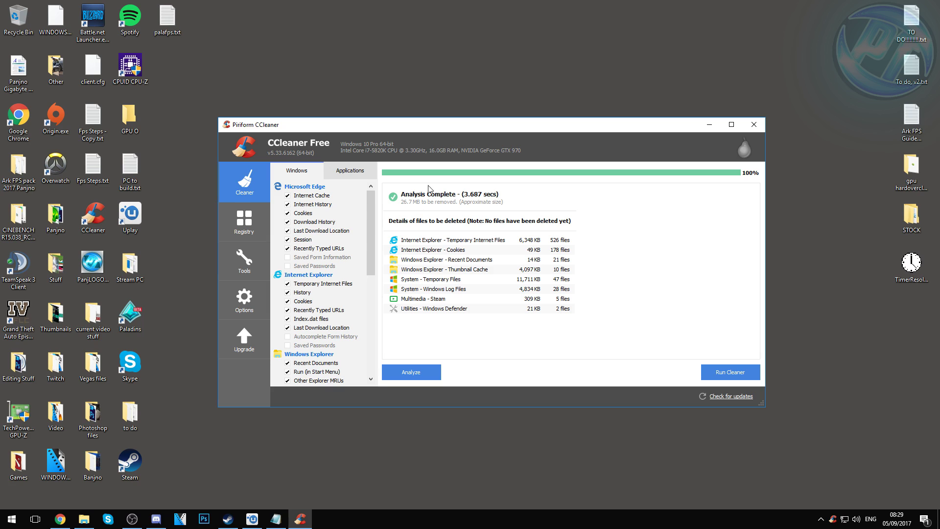
click(729, 372)
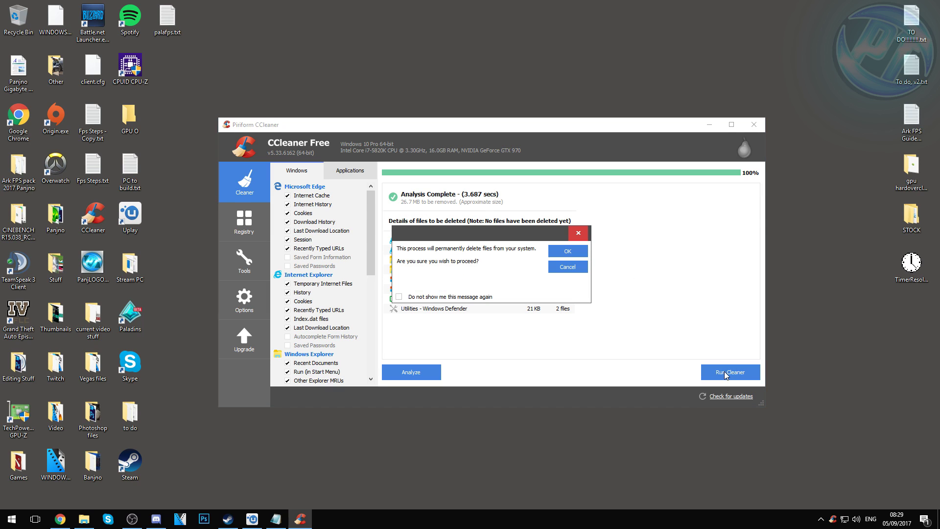
click(632, 247)
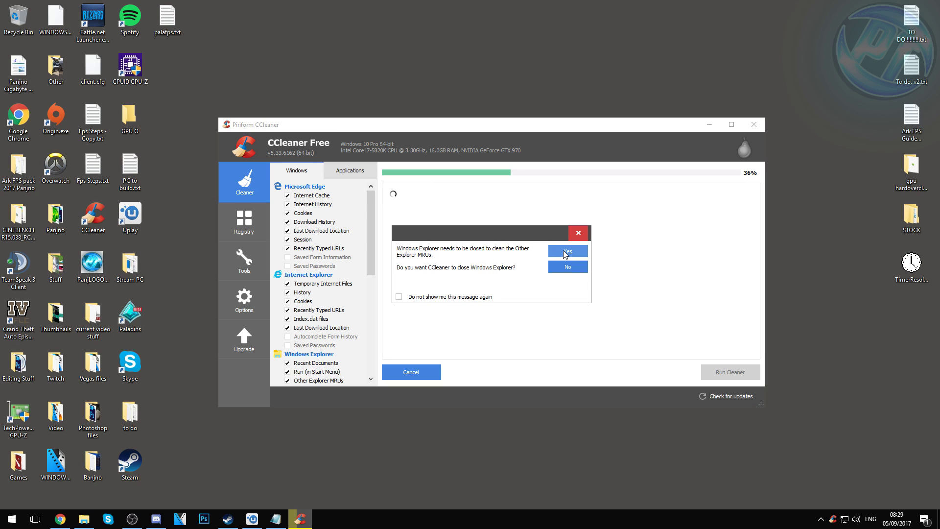
click(566, 252)
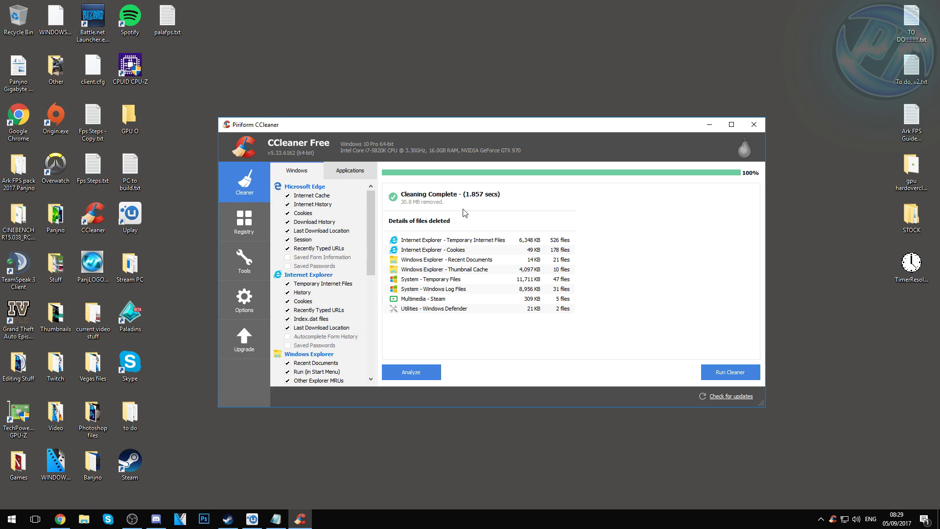
click(438, 371)
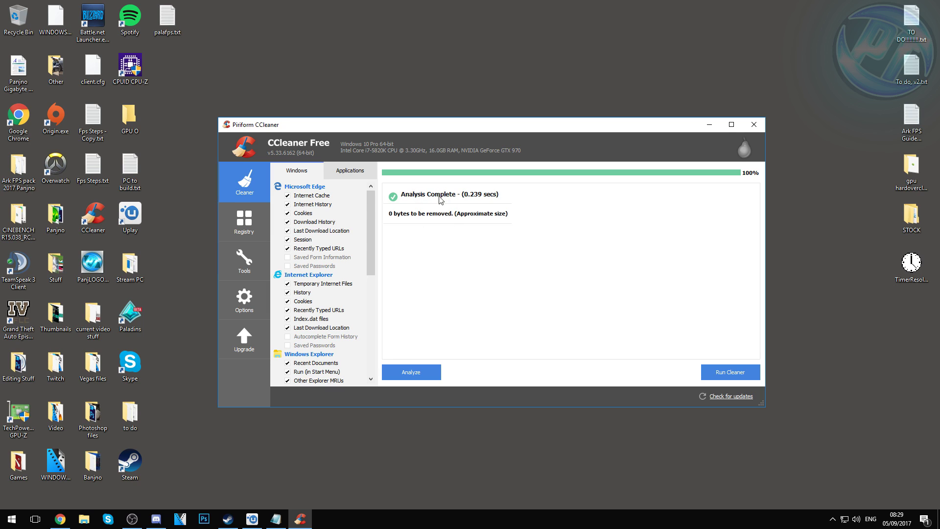
Scan the registry, fix all selected issues without a backup, scan again and close CCleaner
click(248, 219)
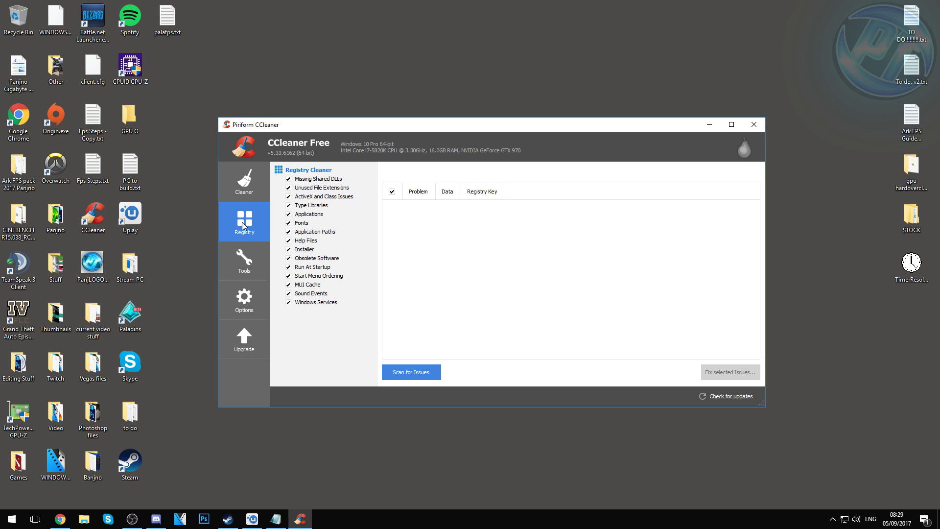
click(420, 372)
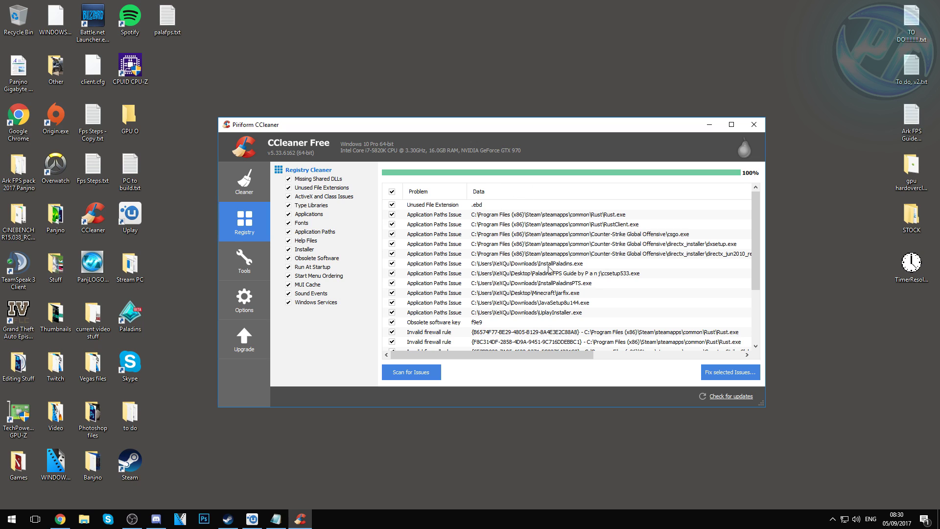
click(730, 374)
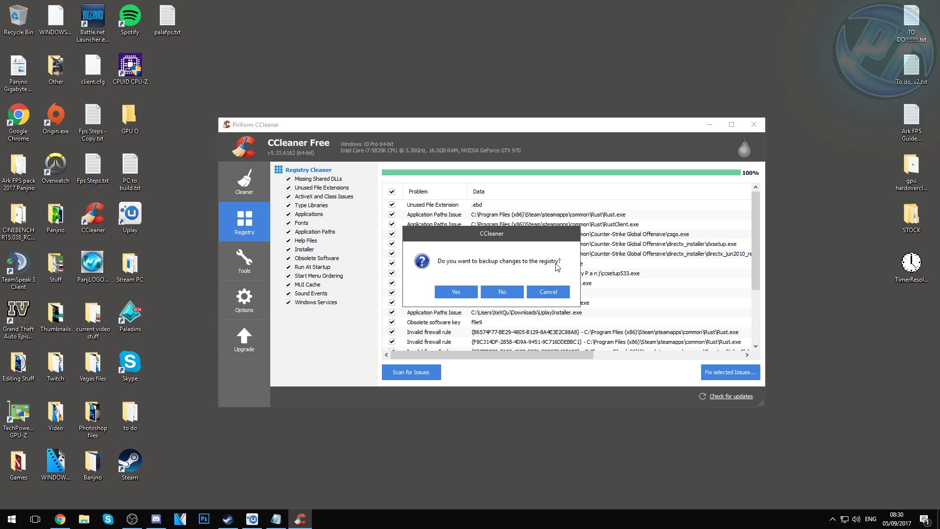
click(502, 294)
click(502, 310)
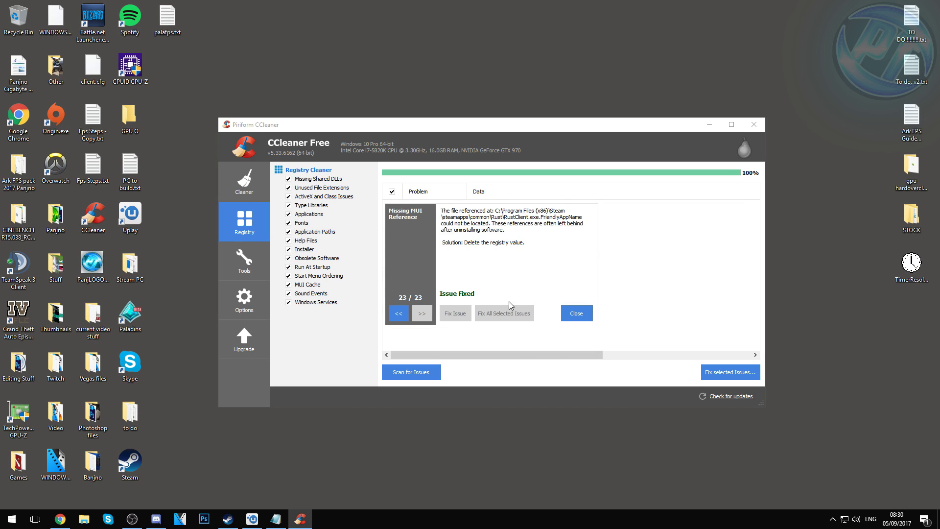
click(575, 313)
click(431, 369)
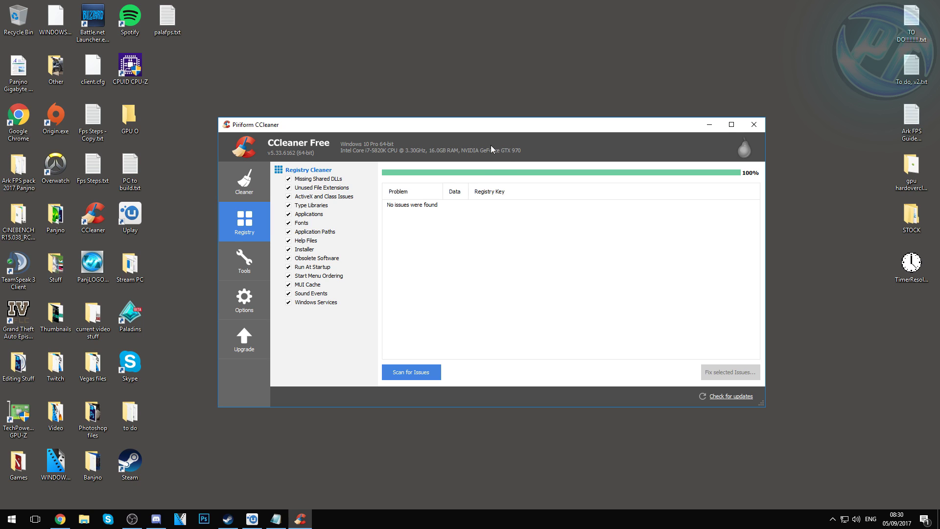
click(754, 125)
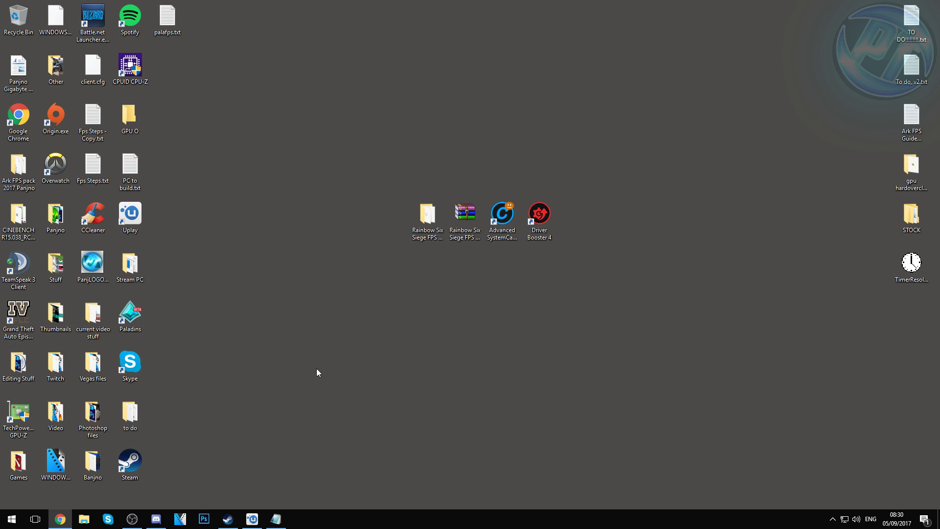
Switch to Chrome and download GeForce Experience from the automatic driver updates section of the GeForce Drivers page
click(60, 519)
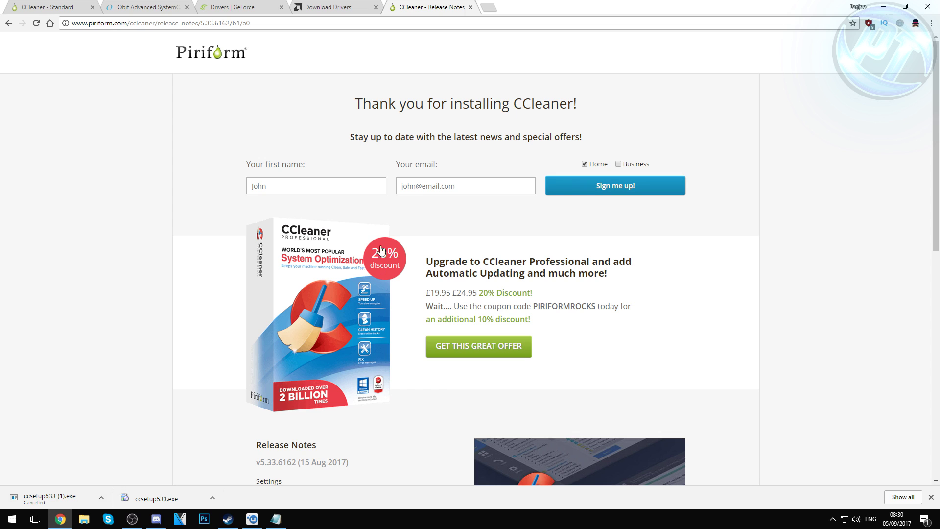
click(240, 7)
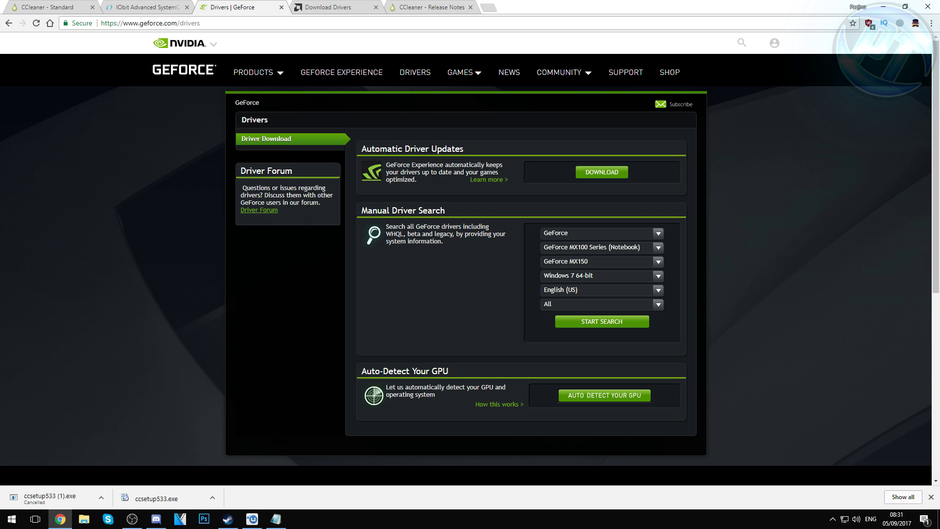
click(593, 173)
Examine the AMD driver download options and bring up IObit's Advanced SystemCare 10 Free page
key(ctrl+Tab)
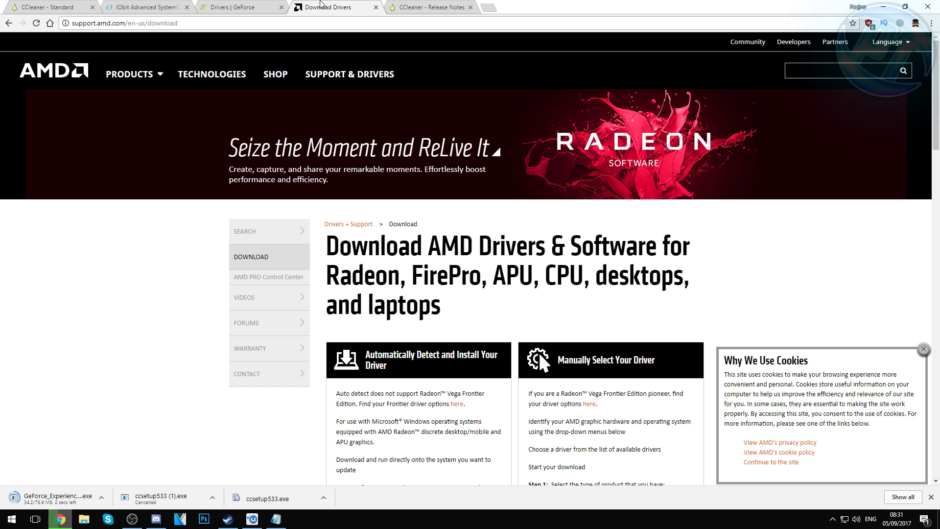
scroll(259, 174, down, 5)
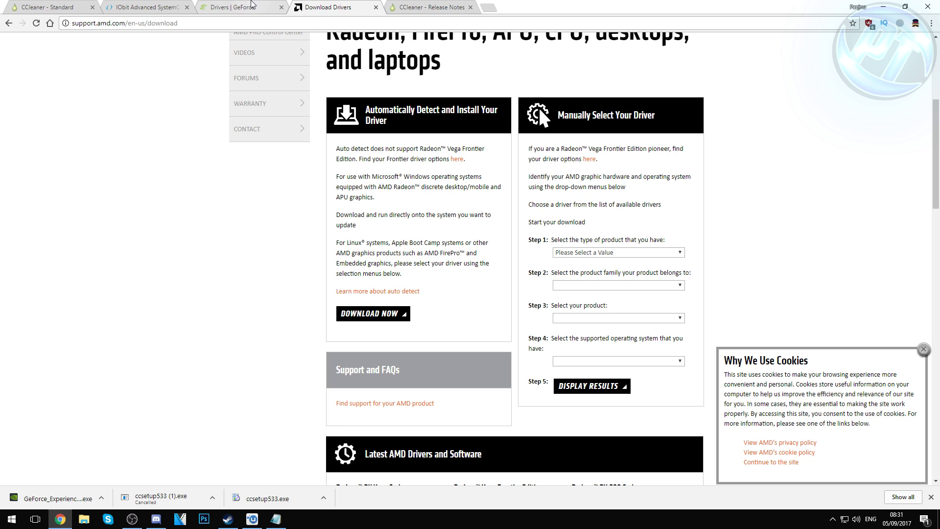
click(252, 6)
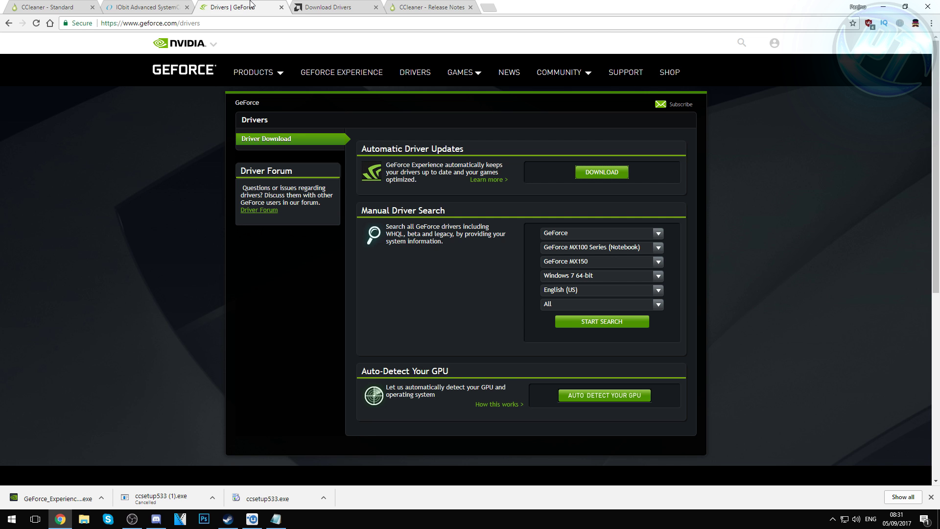
click(153, 5)
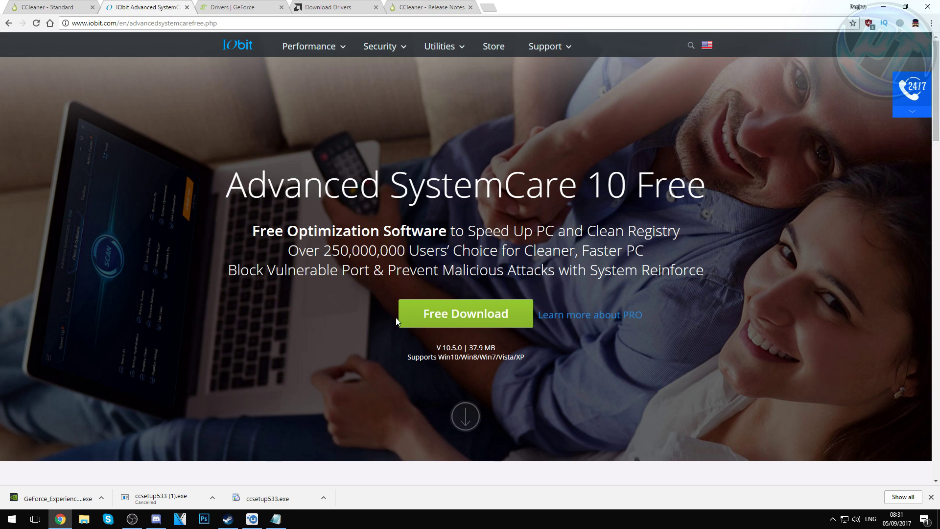
Download Advanced SystemCare 10 Free from the IObit page and launch the program from the desktop
click(453, 317)
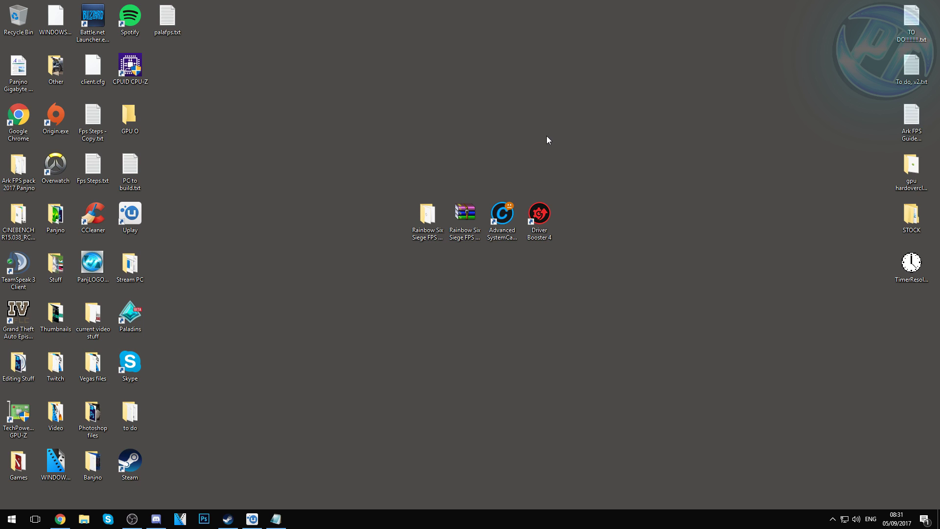
click(497, 220)
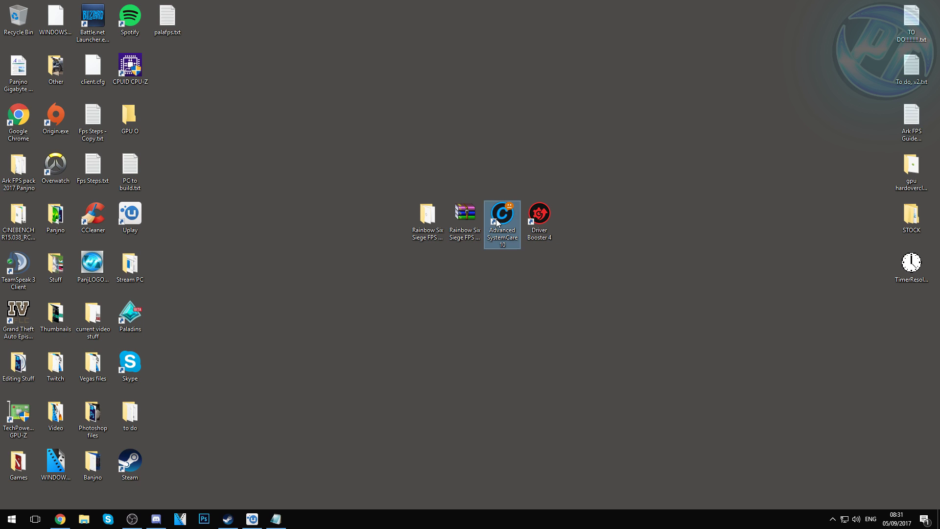
double_click(497, 221)
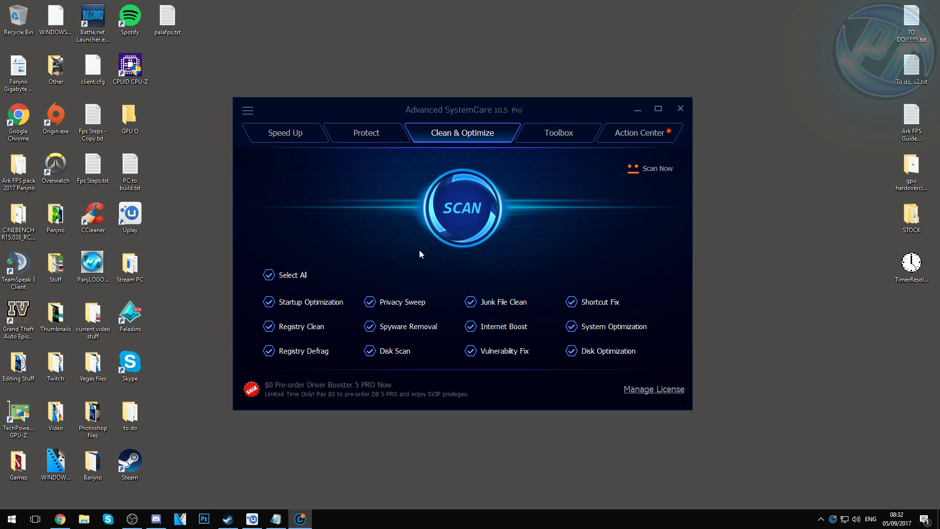
Scan the PC with all Clean & Optimize items selected, and fix the issues found
click(472, 210)
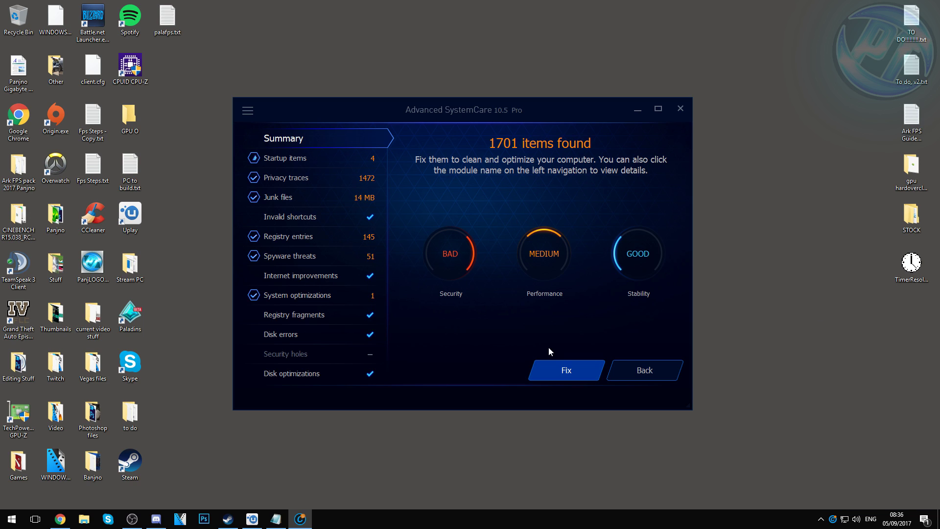
click(566, 370)
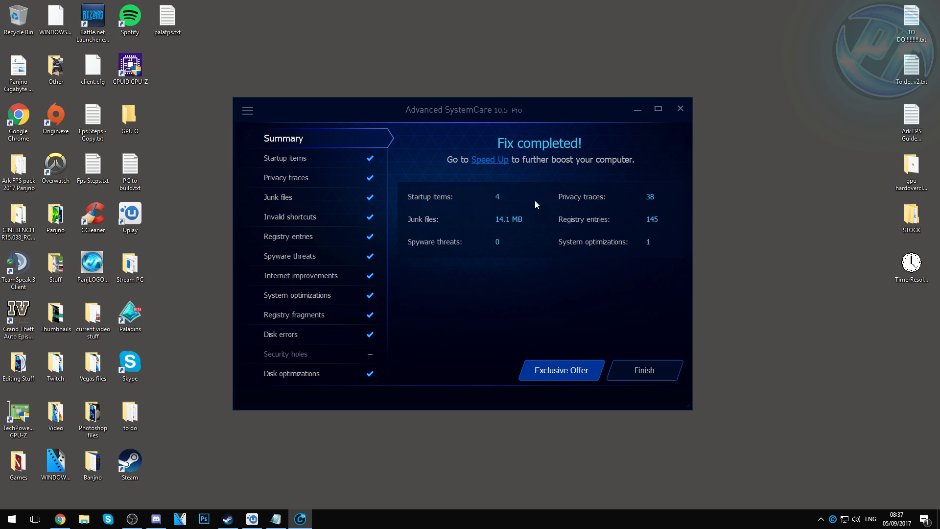
click(654, 367)
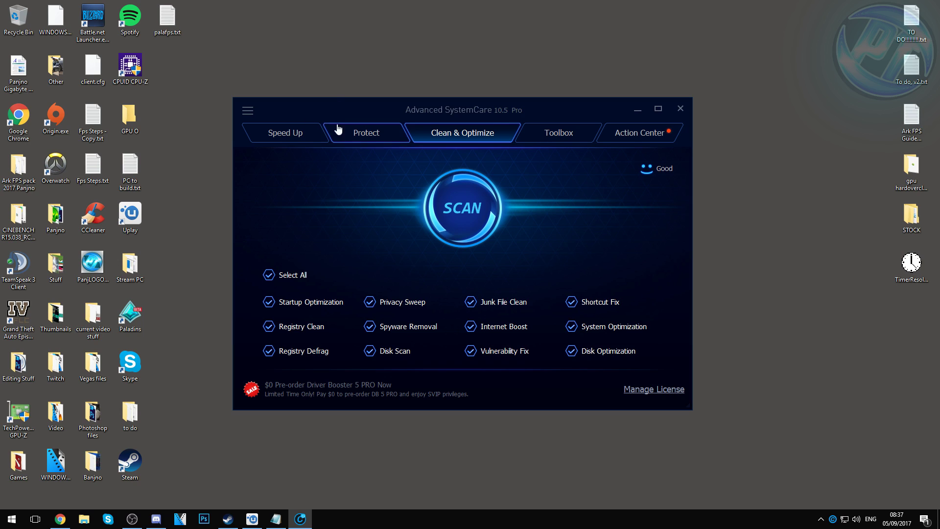
Turn off Turbo Boost in the Speed Up section and close the Advanced SystemCare window
click(290, 133)
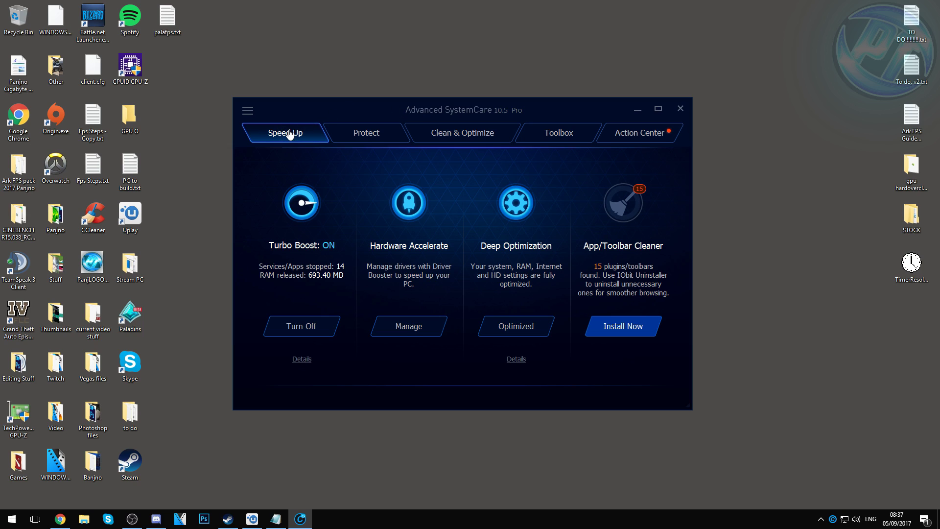
click(304, 327)
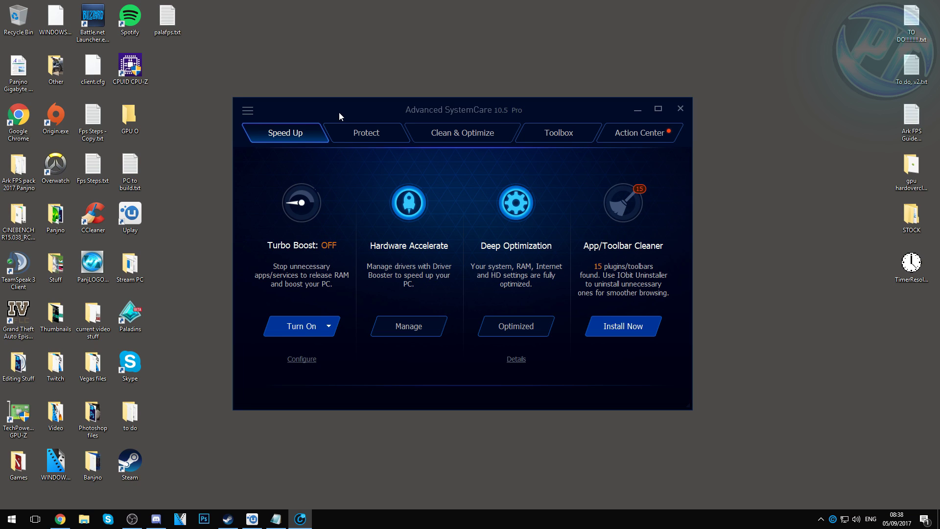
drag(338, 113, 353, 106)
click(696, 101)
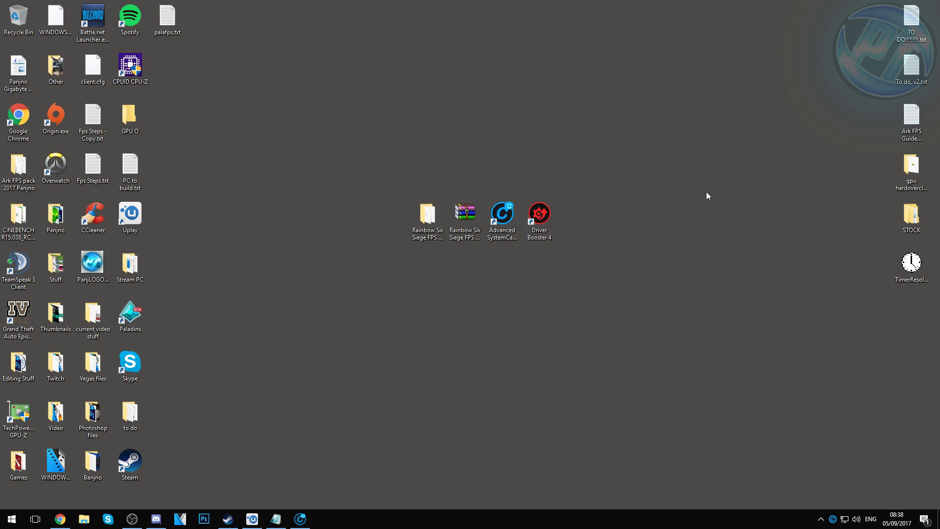
Open NVIDIA Control Panel and apply "Use the advanced 3D image settings" under Adjust image settings with preview
right_click(655, 196)
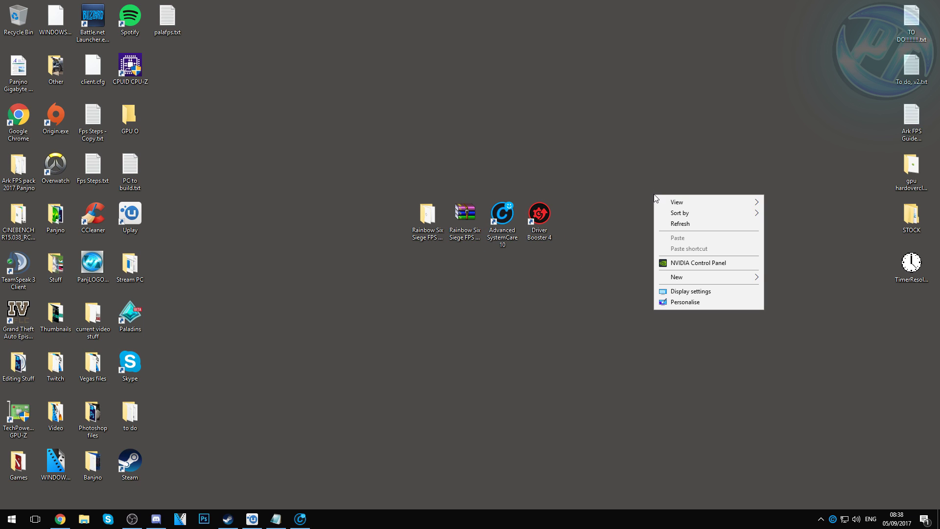
click(694, 264)
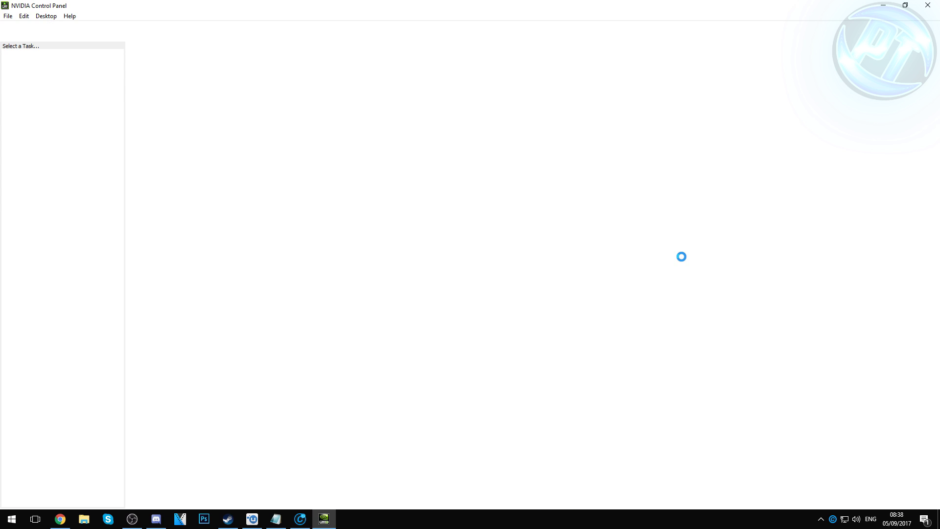
click(56, 64)
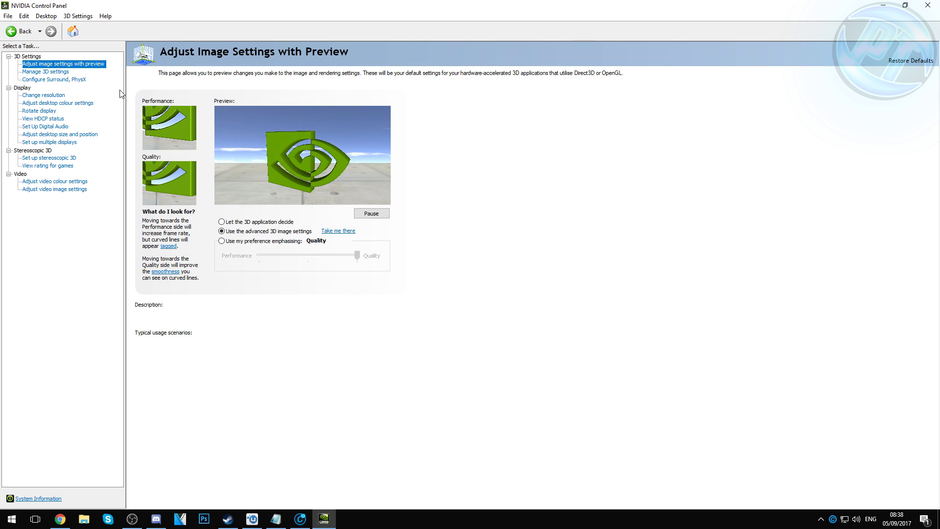
click(234, 233)
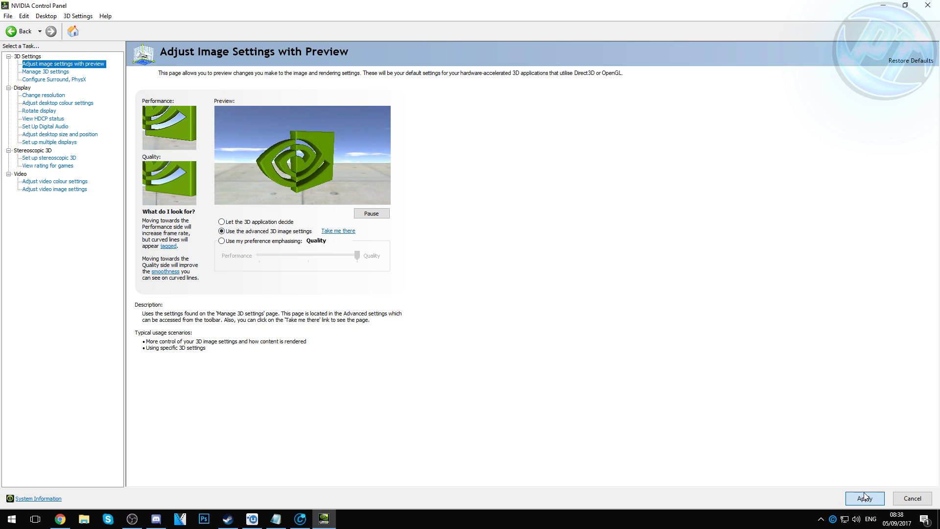
click(864, 497)
Examine the global 3D settings, including the OpenGL rendering GPU options, and close NVIDIA Control Panel
click(43, 72)
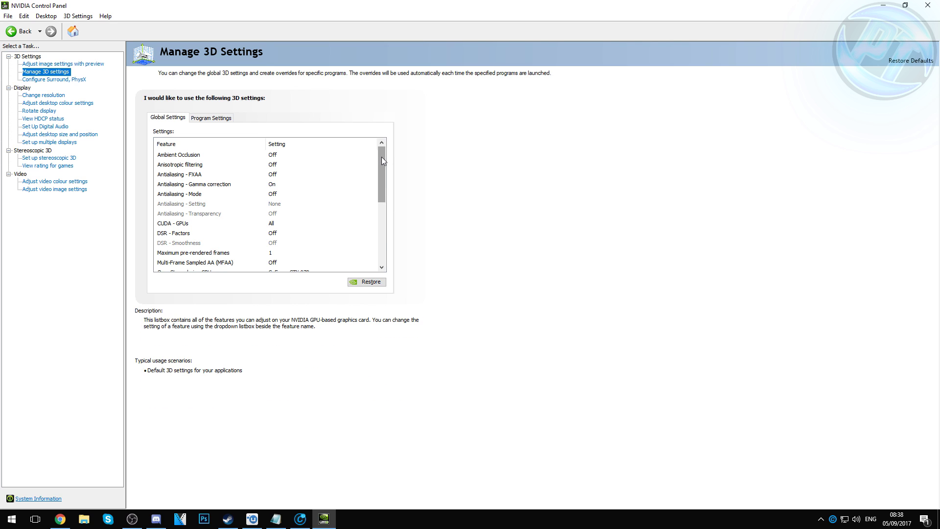
scroll(266, 190, down, 3)
click(286, 186)
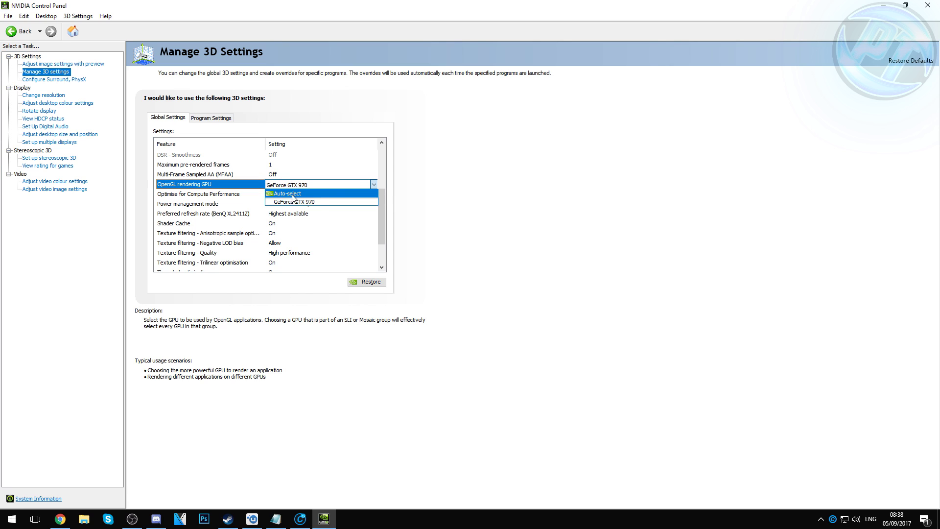
click(287, 194)
drag(383, 197, 382, 218)
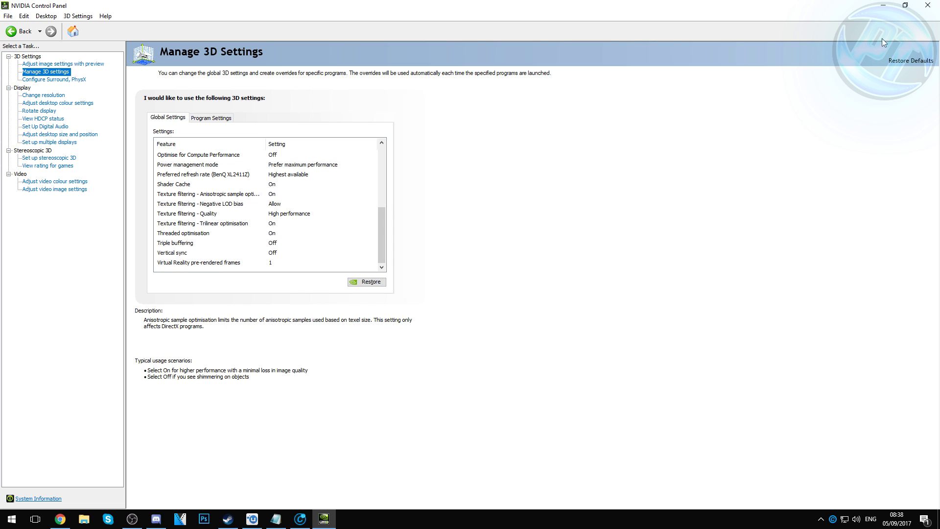
click(928, 5)
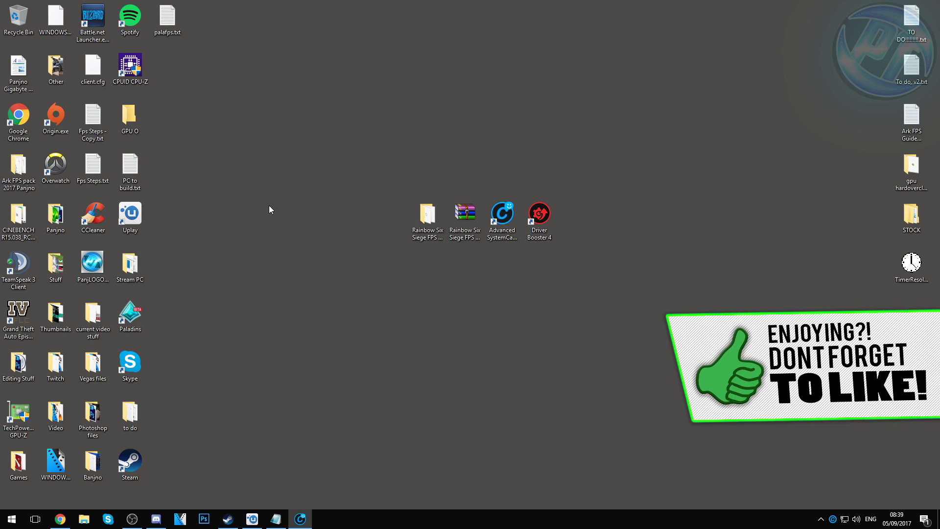
Reopen Advanced SystemCare, turn on Turbo Boost and minimise the window
double_click(502, 214)
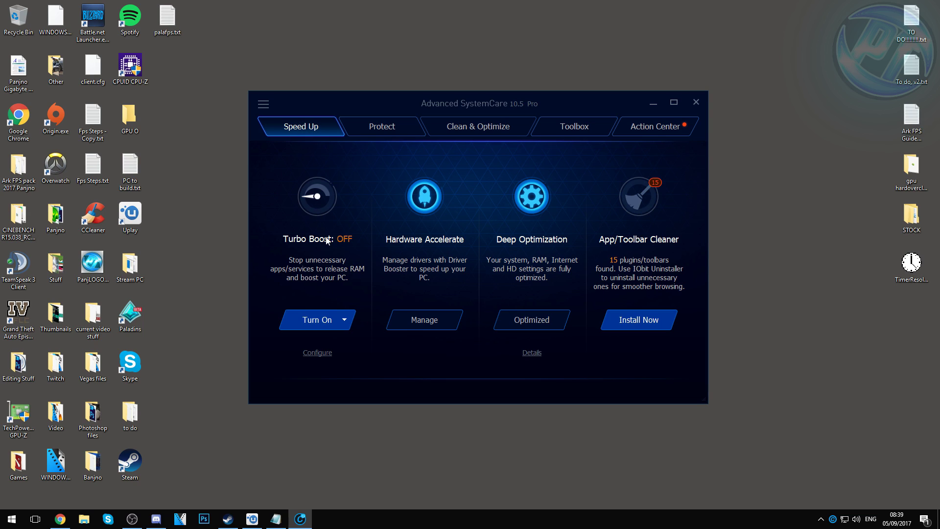
click(318, 320)
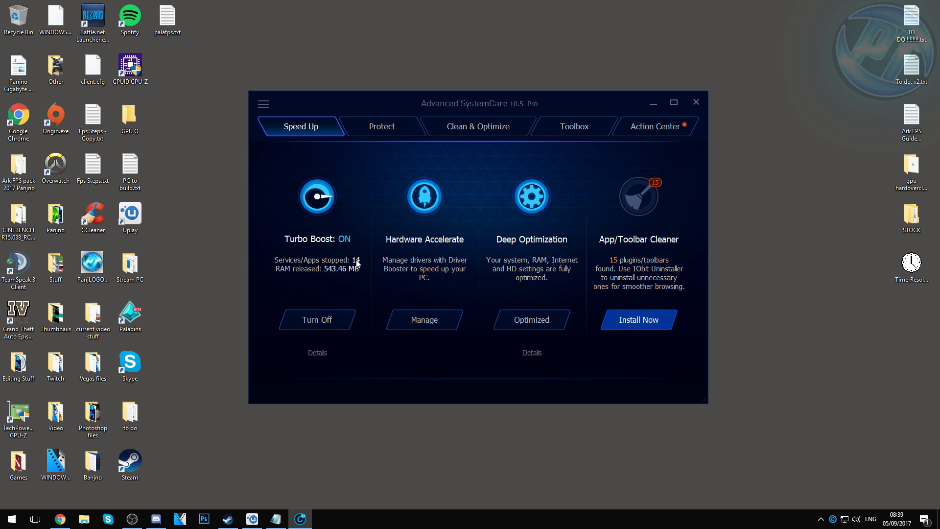
click(653, 103)
Launch TimerResolution.exe from the Rainbow Six Siege FPS Pack folder, set the timer resolution to Maximum and minimise the tool
click(427, 218)
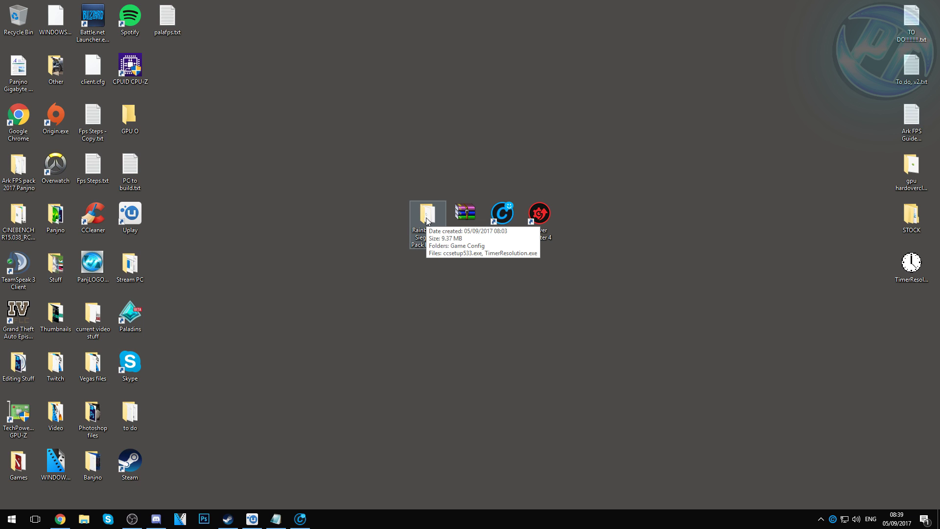
double_click(427, 218)
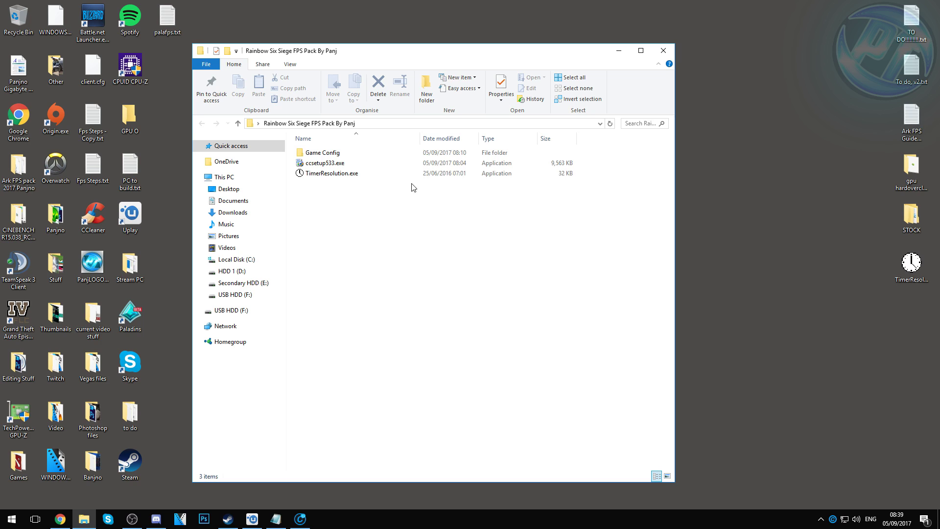
click(331, 173)
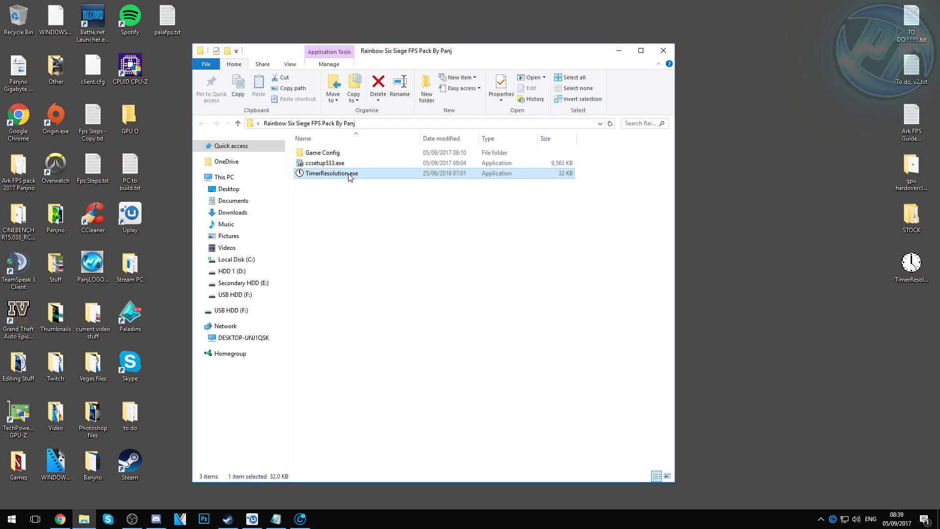
right_click(347, 174)
click(385, 195)
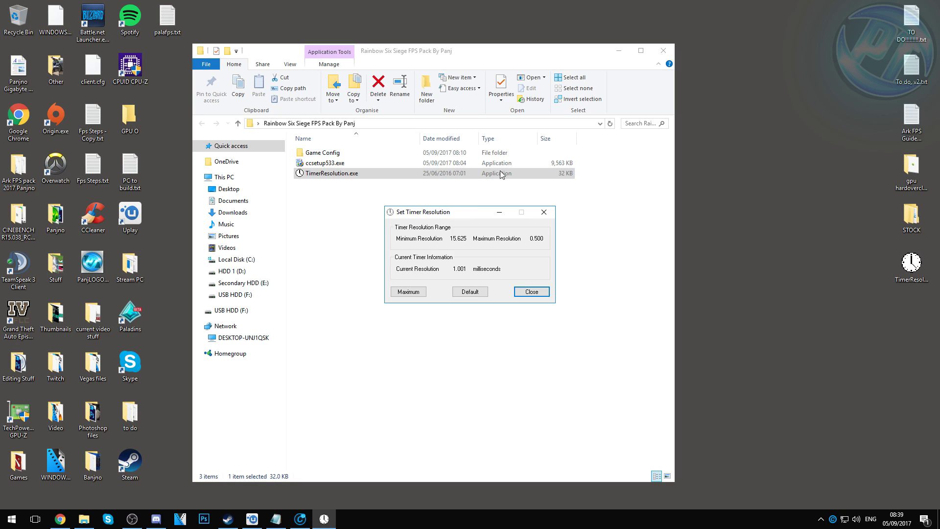
click(663, 50)
drag(427, 212, 419, 168)
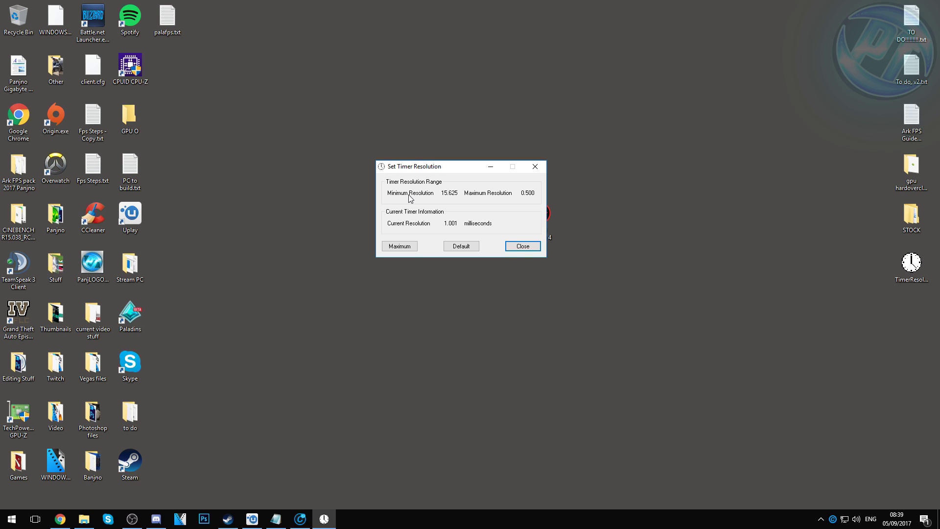
drag(416, 170, 415, 175)
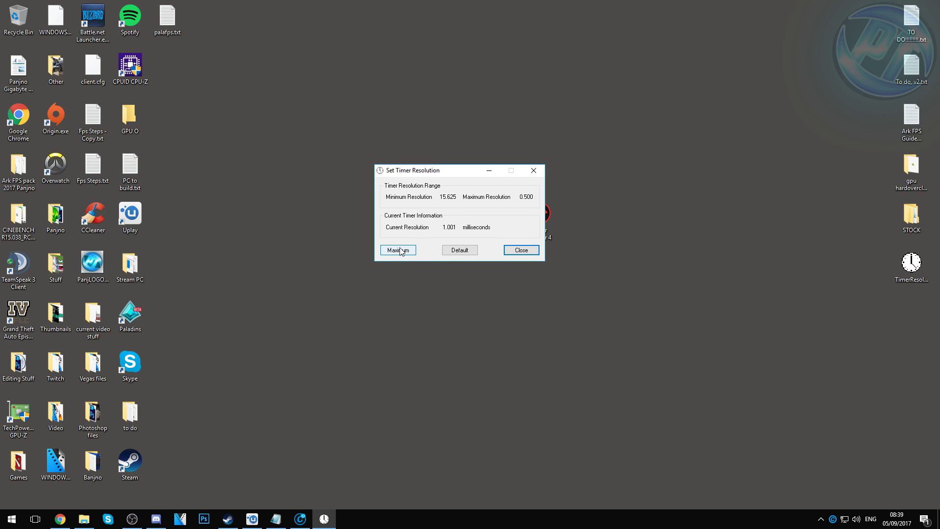
click(391, 250)
click(491, 173)
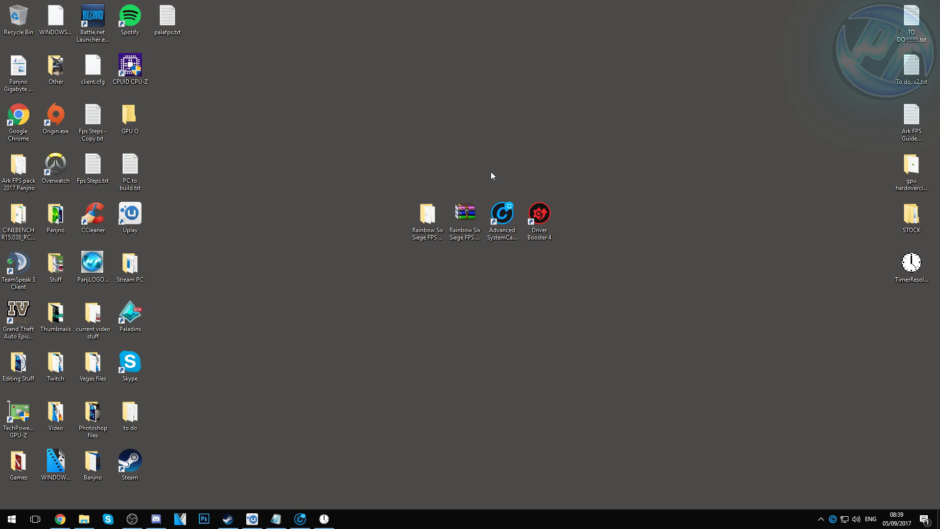
Restore the Set Timer Resolution window, reset the resolution to Default and close the tool
mouse_move(324, 519)
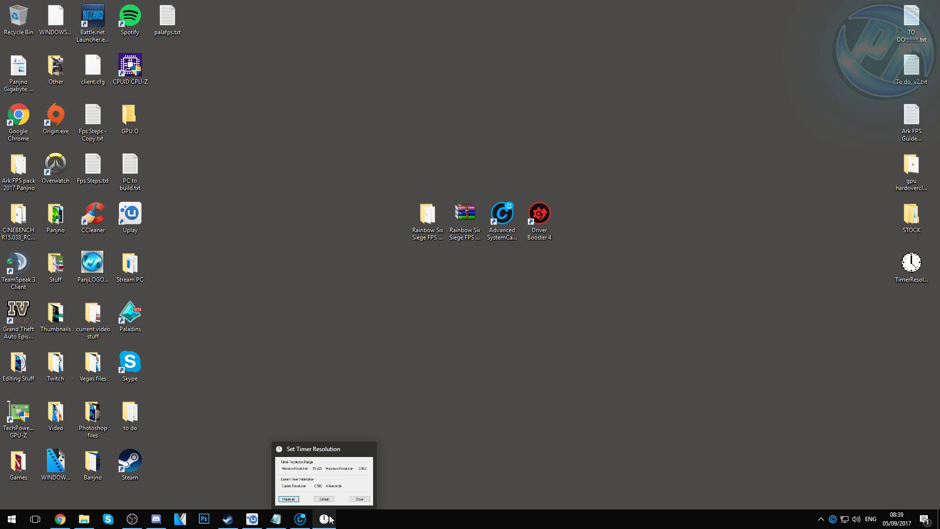
click(323, 453)
click(459, 250)
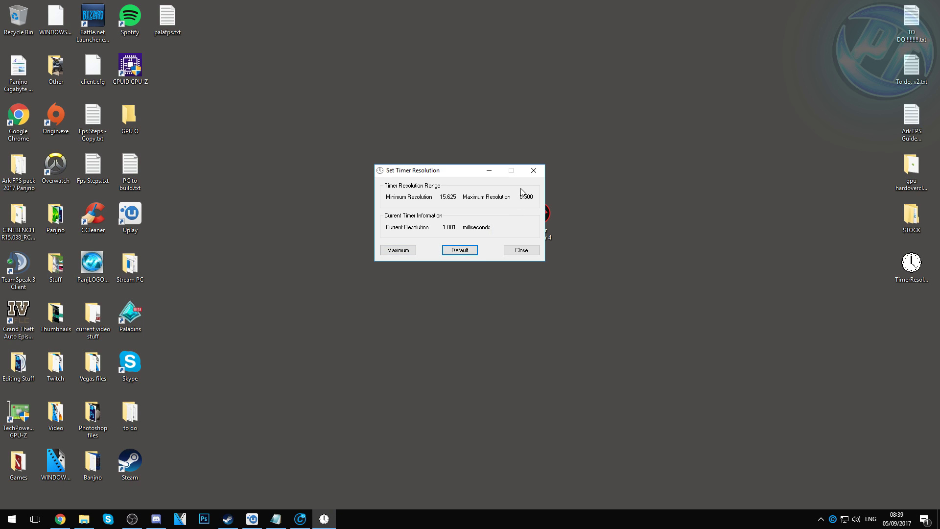
click(533, 172)
Run TimerResolution.exe from the FPS pack folder again, set it to Maximum, and minimise both windows
double_click(442, 218)
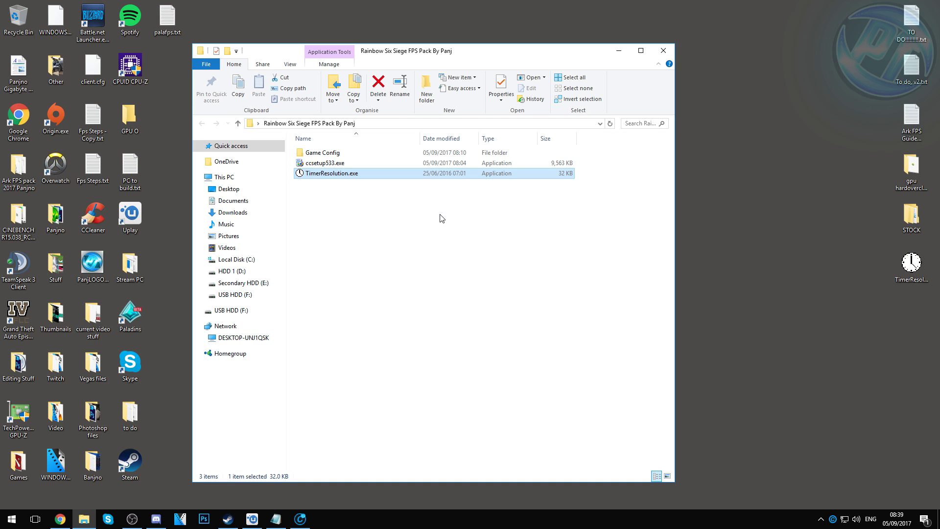
right_click(330, 176)
click(348, 187)
click(409, 291)
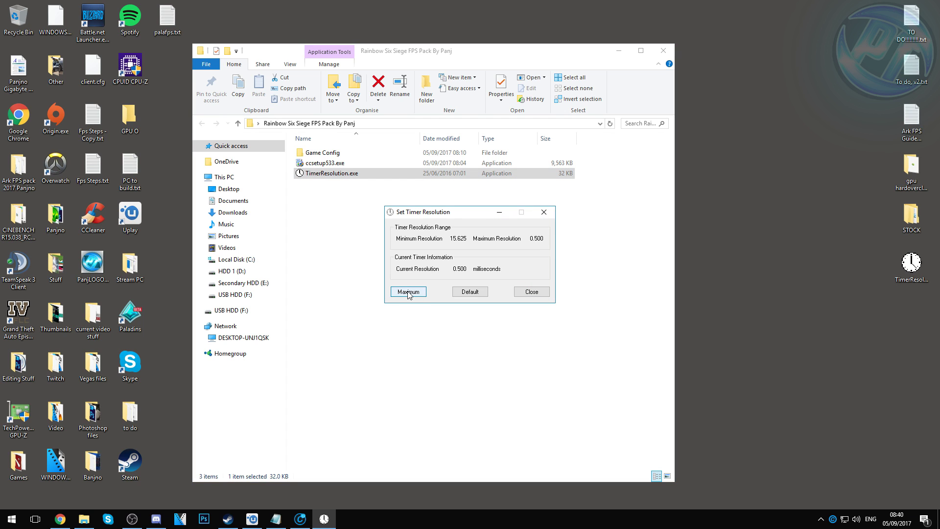
click(498, 213)
click(619, 51)
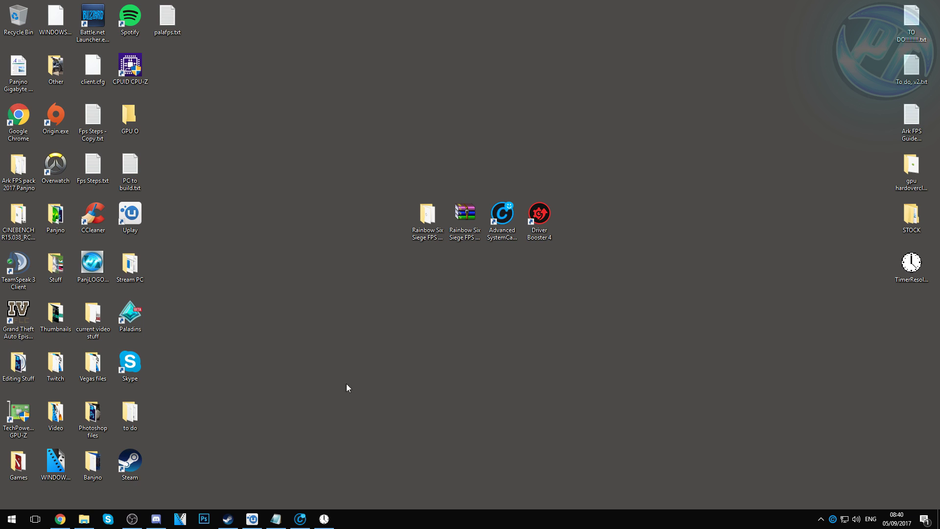
Start Rainbow Six Siege from Uplay and bring up the Display settings in the game options
click(252, 520)
click(312, 245)
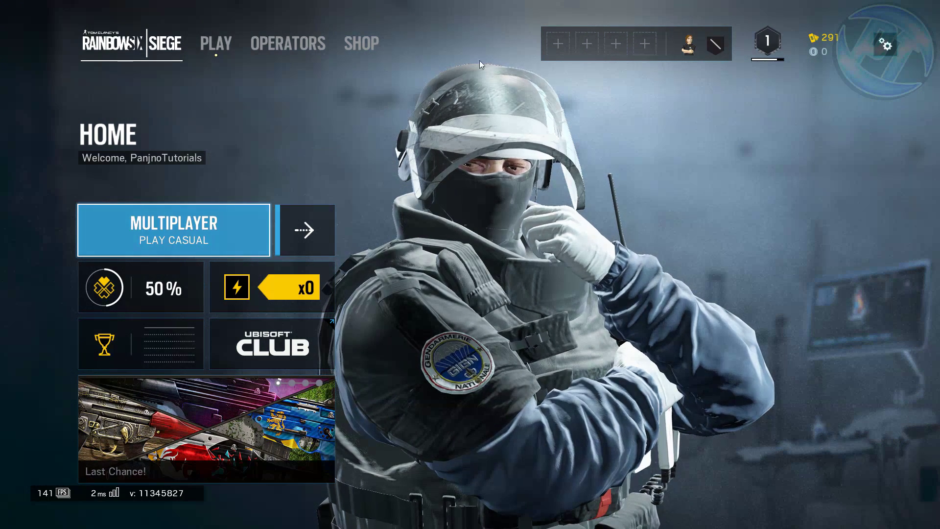
click(885, 45)
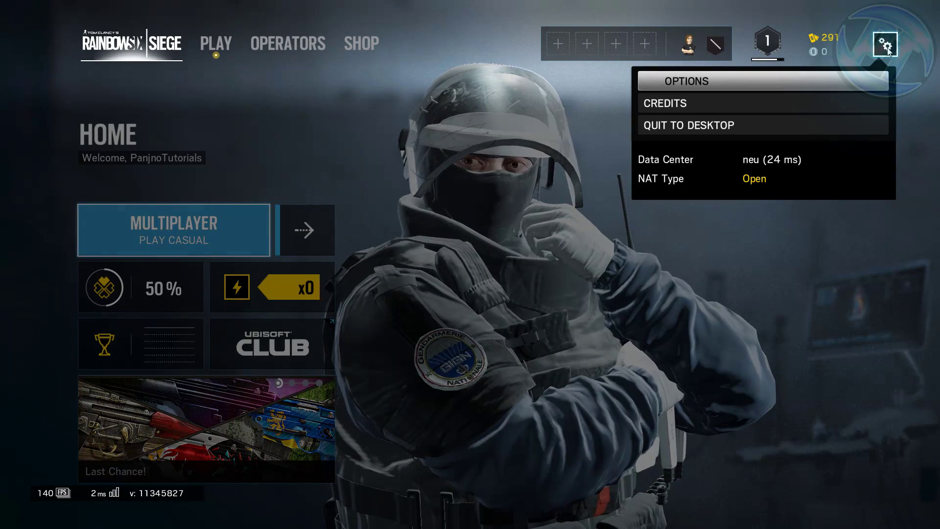
click(695, 81)
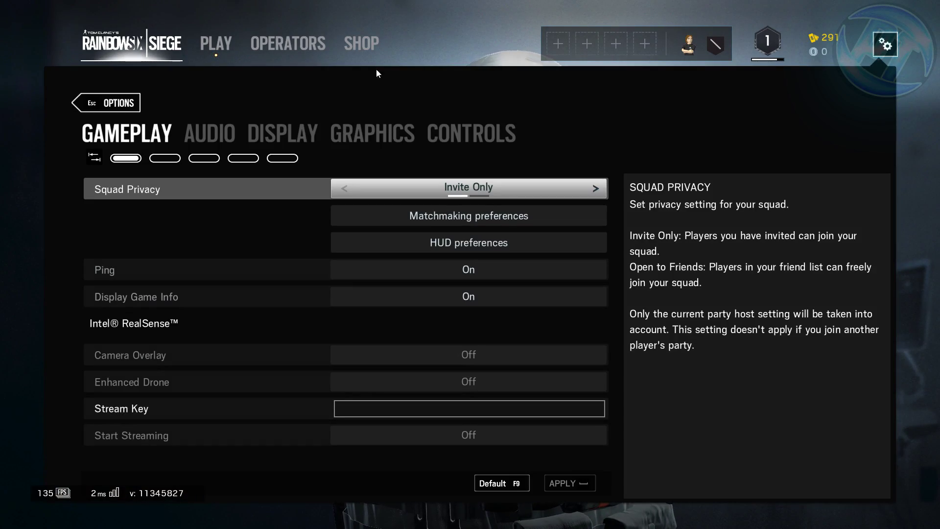
click(272, 130)
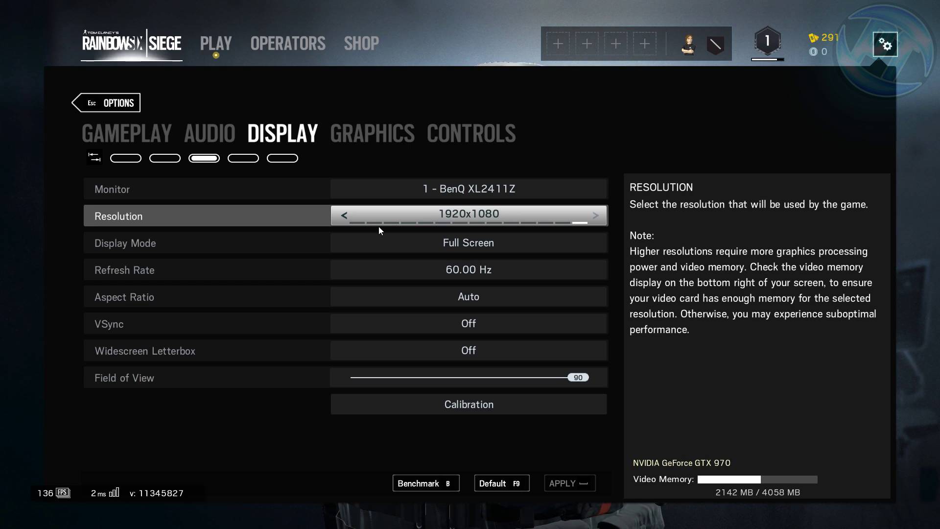
Try out lower display resolutions such as 1360x768 and 1280x768, and return the resolution to 1920x1080
click(362, 223)
click(581, 224)
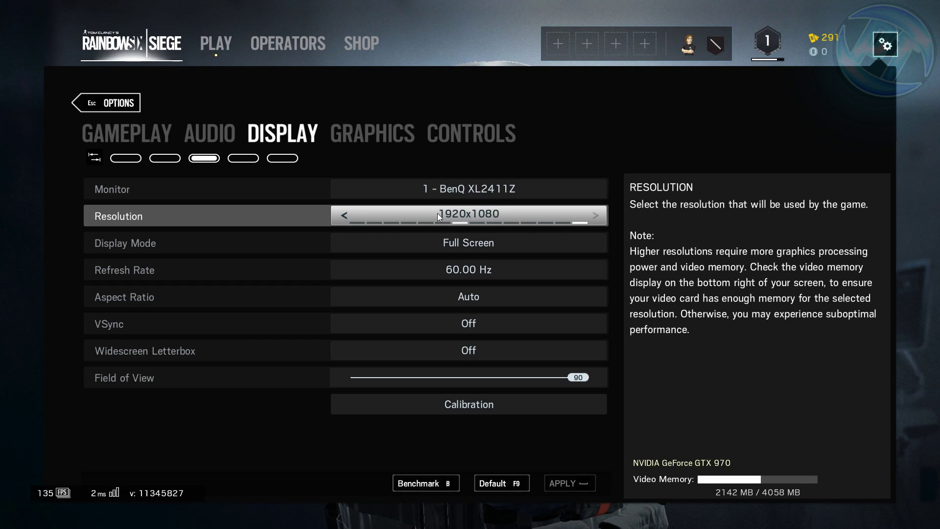
click(512, 224)
click(478, 223)
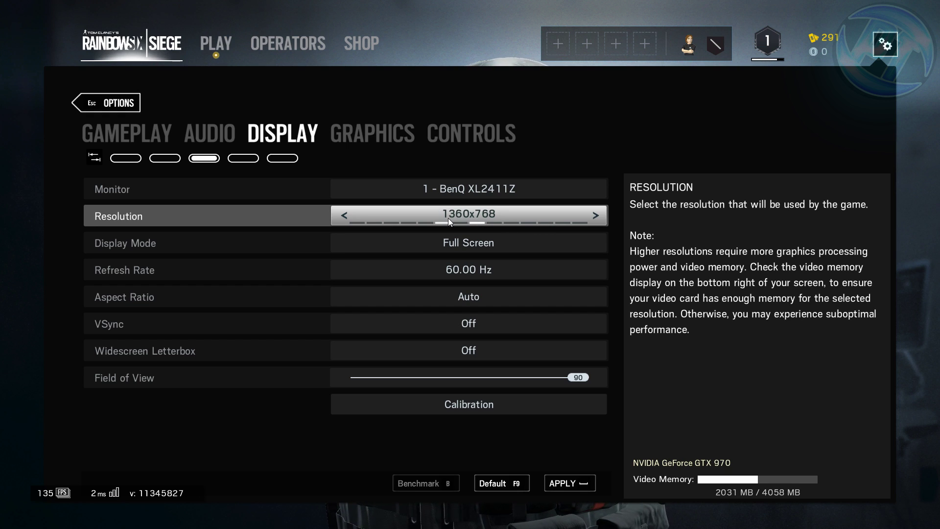
click(404, 224)
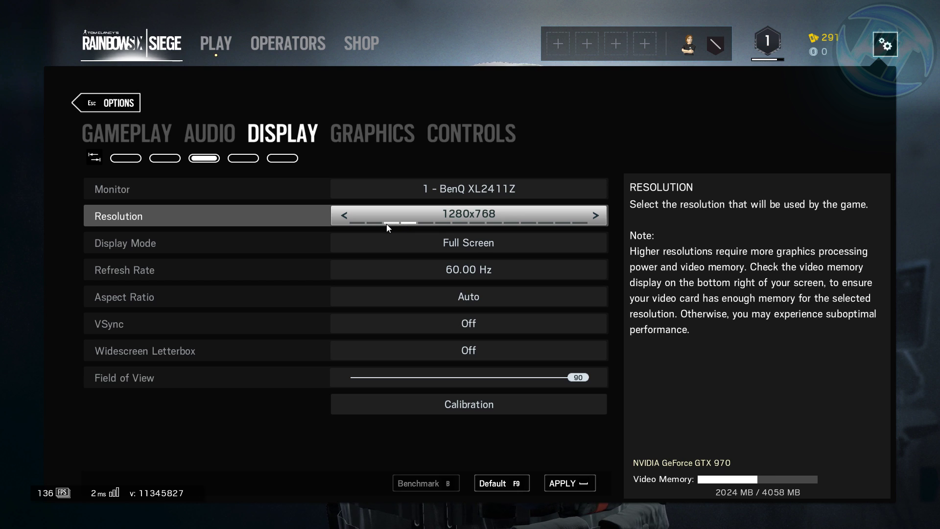
click(577, 223)
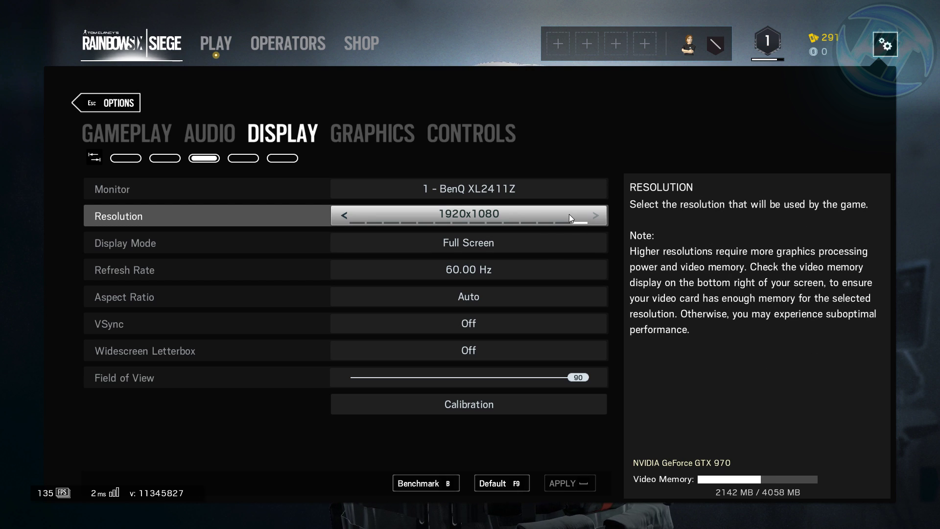
Set the display refresh rate to 144.00 Hz and apply the changed display settings
click(508, 277)
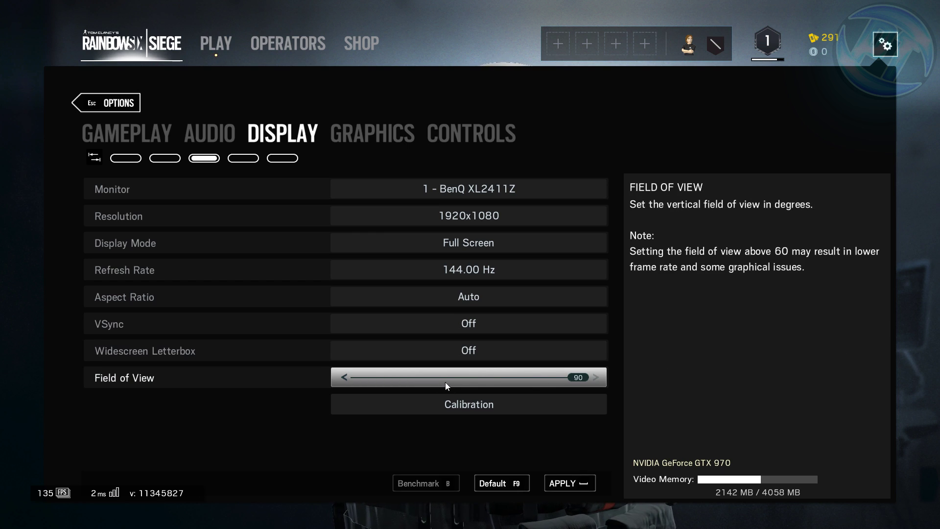
click(563, 476)
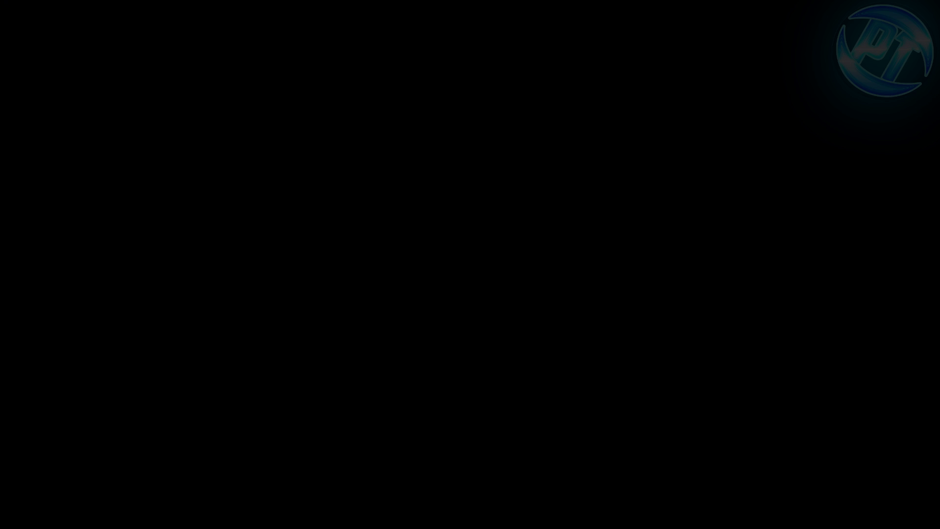